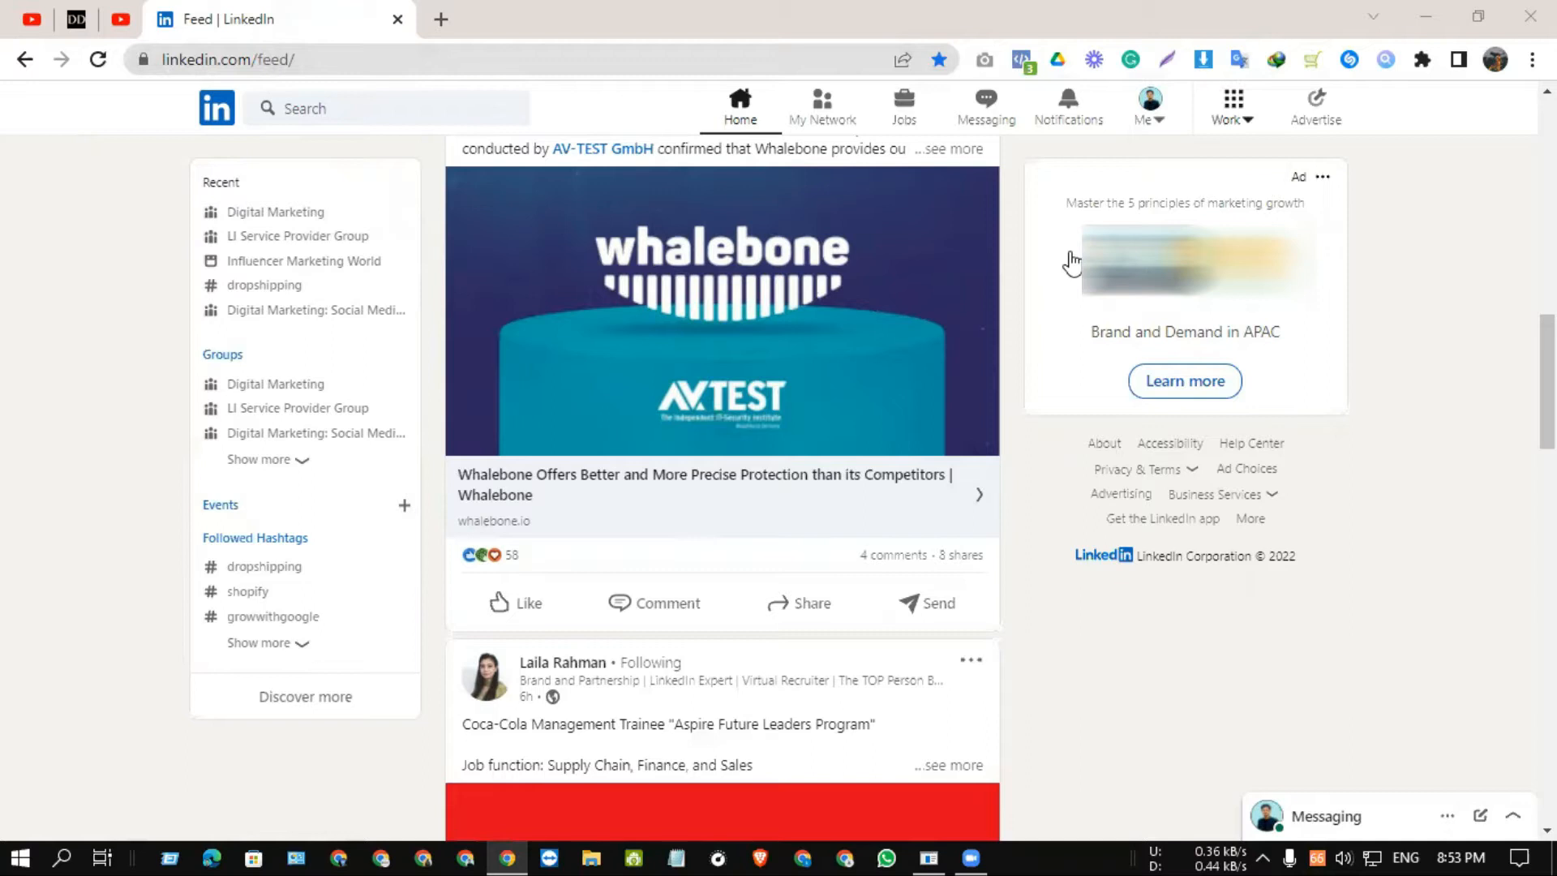
# Start creating a new LinkedIn Page and choose Company as the page type.
pyautogui.click(1209, 127)
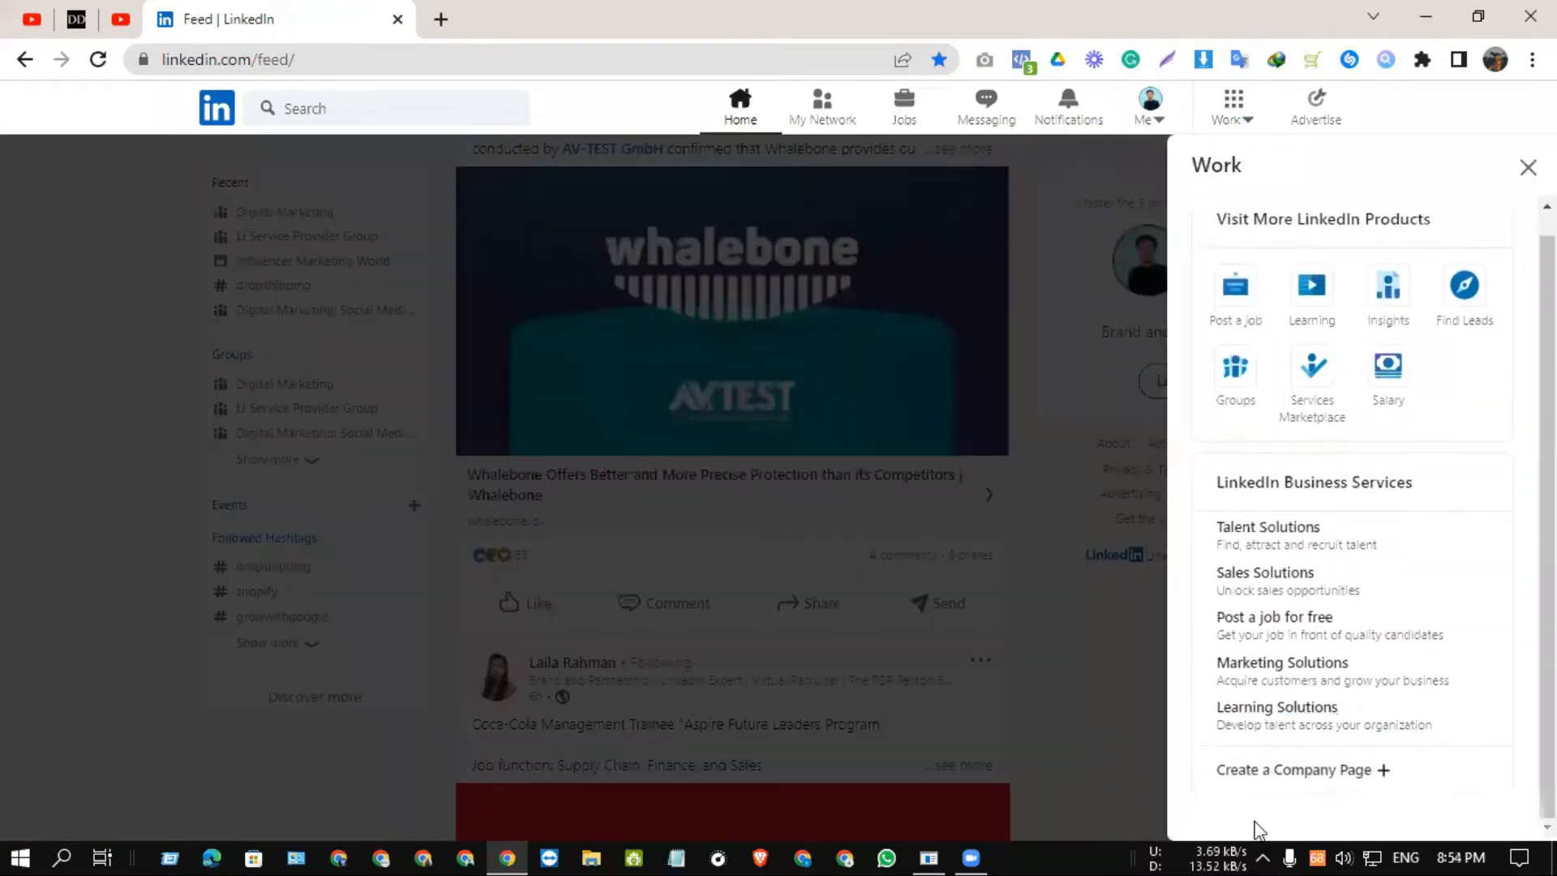
pyautogui.click(1295, 771)
pyautogui.scroll(1, 1369, 715)
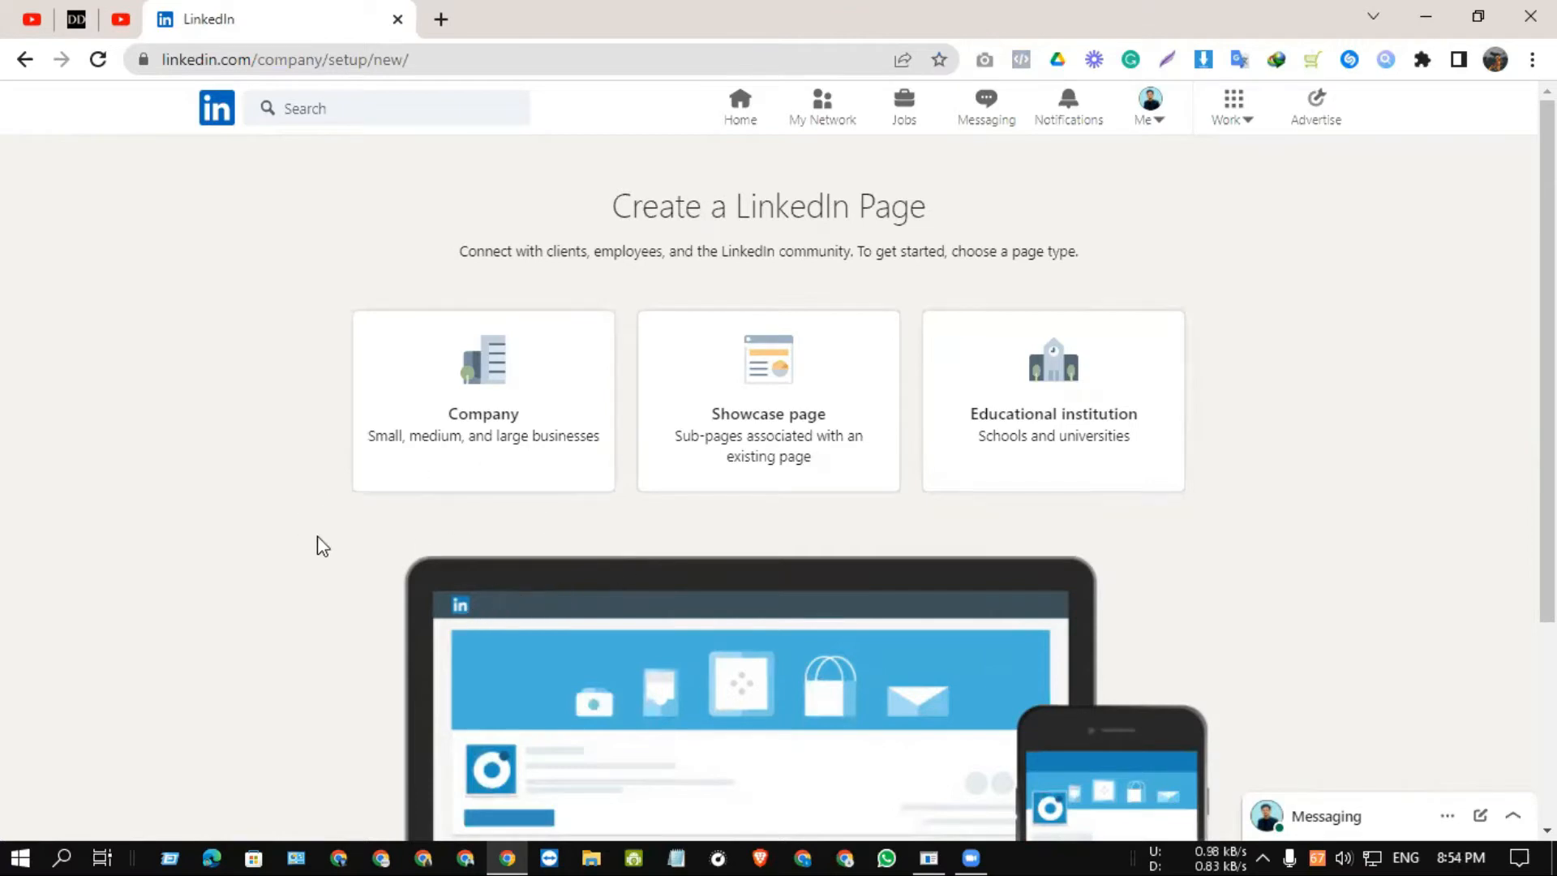
pyautogui.click(497, 453)
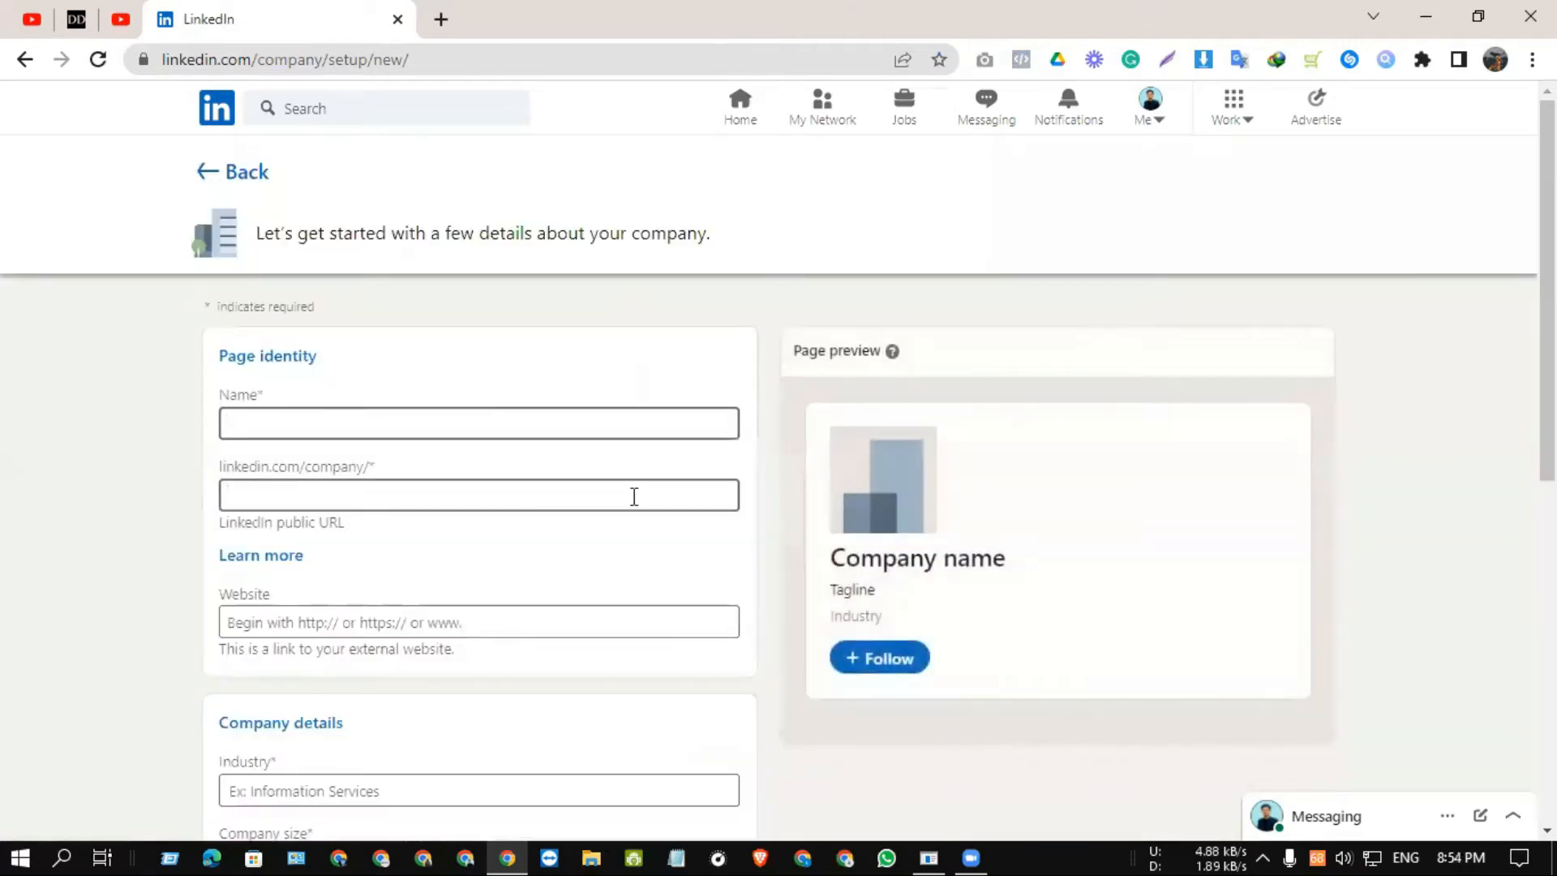
# Enter KM Technology as the name of the new company page.
pyautogui.click(281, 426)
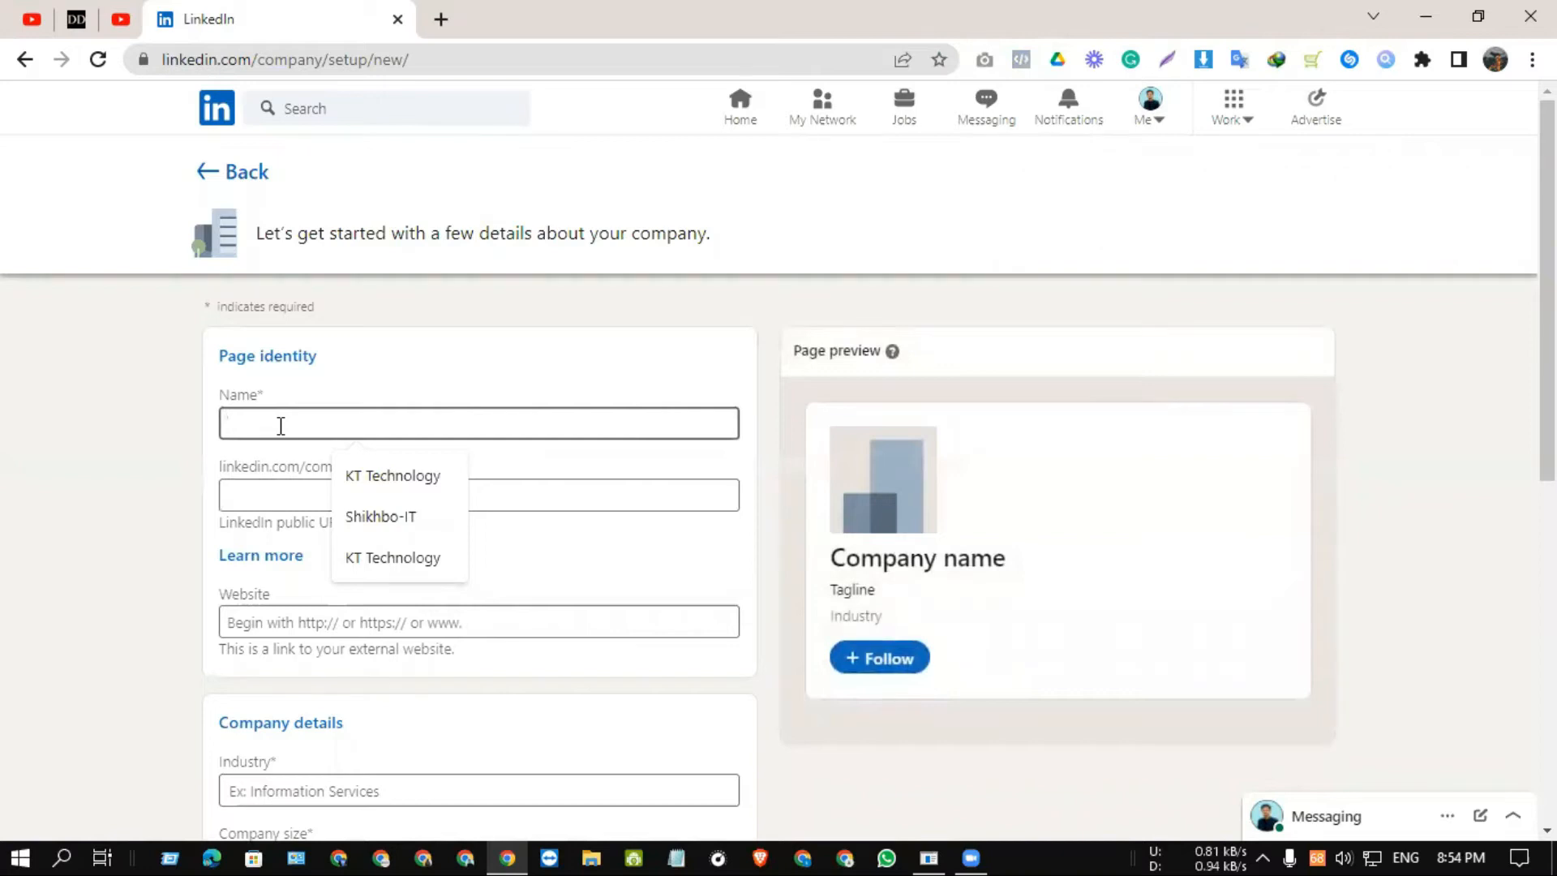
pyautogui.click(350, 373)
pyautogui.click(292, 418)
pyautogui.write('KM ')
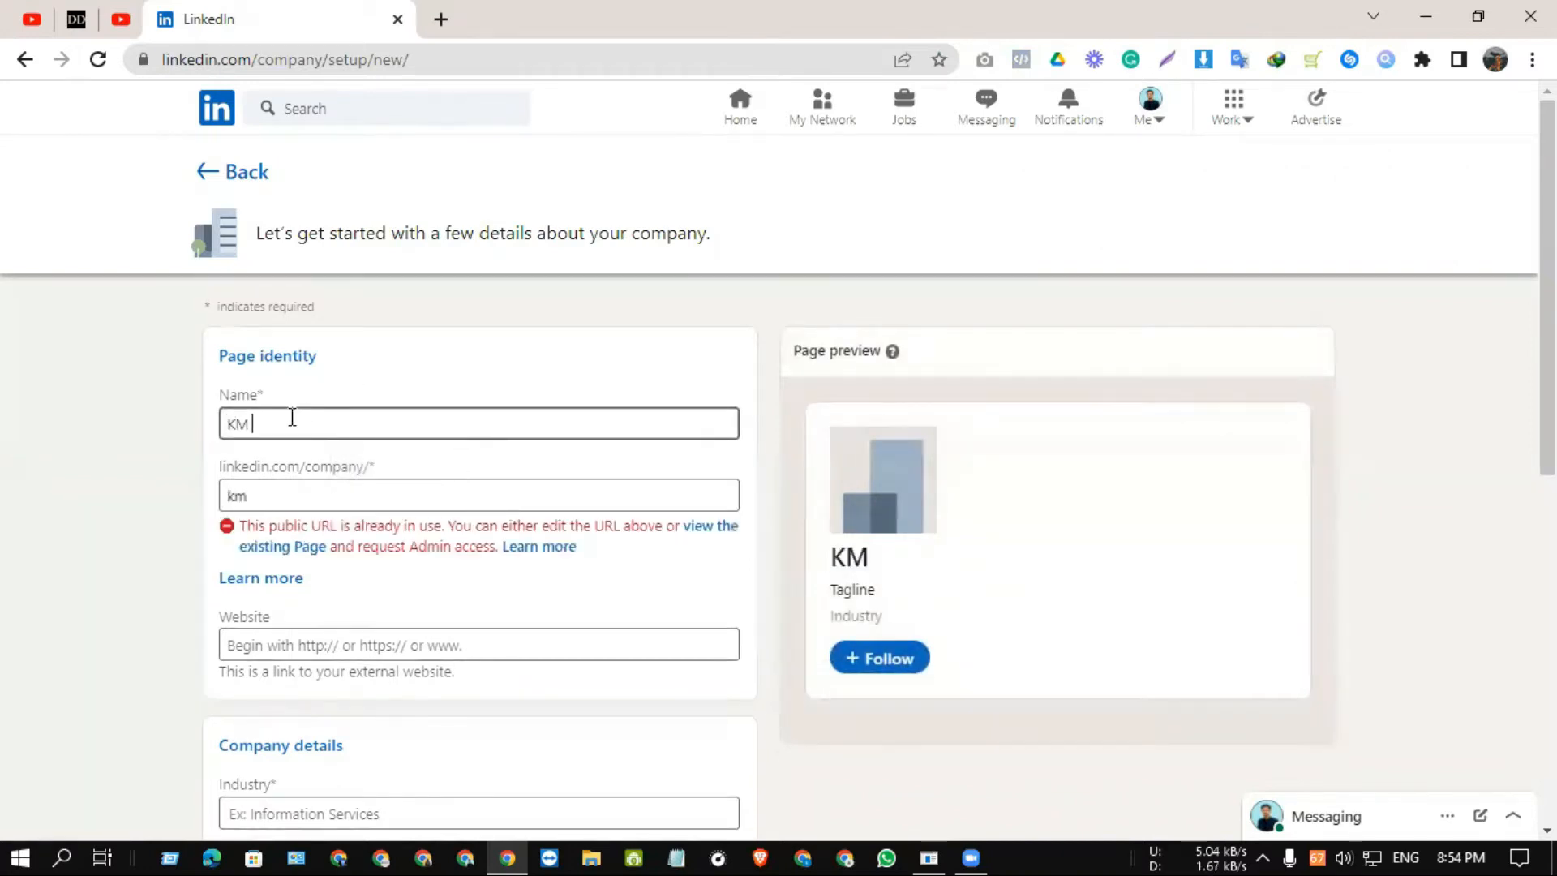
pyautogui.write('Technology')
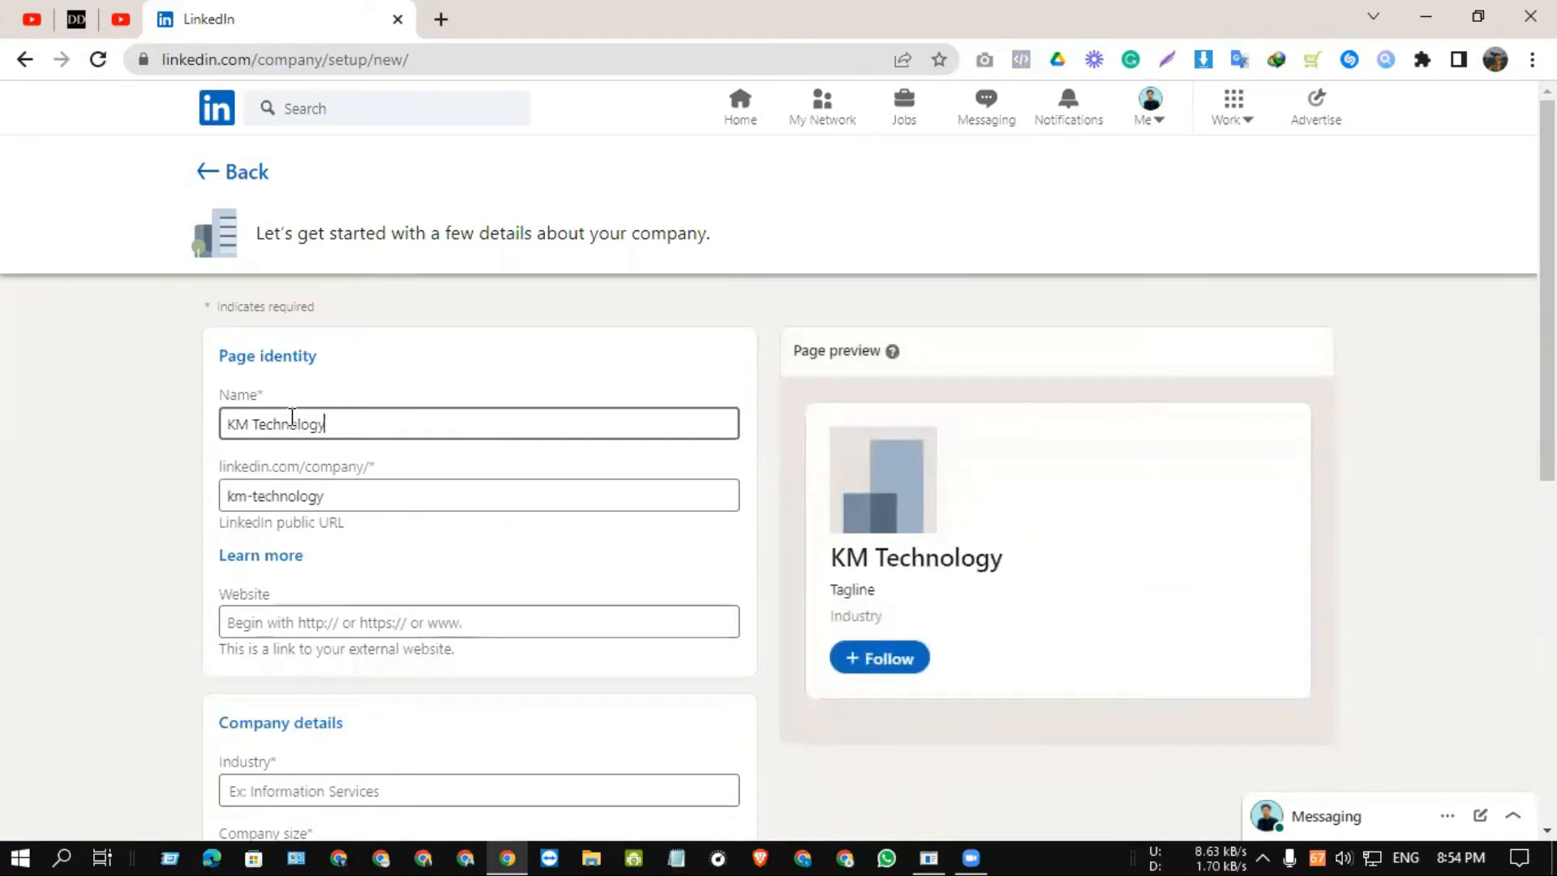
# Examine the page's LinkedIn public URL entry and compare it with the address format shown in the browser.
pyautogui.click(373, 502)
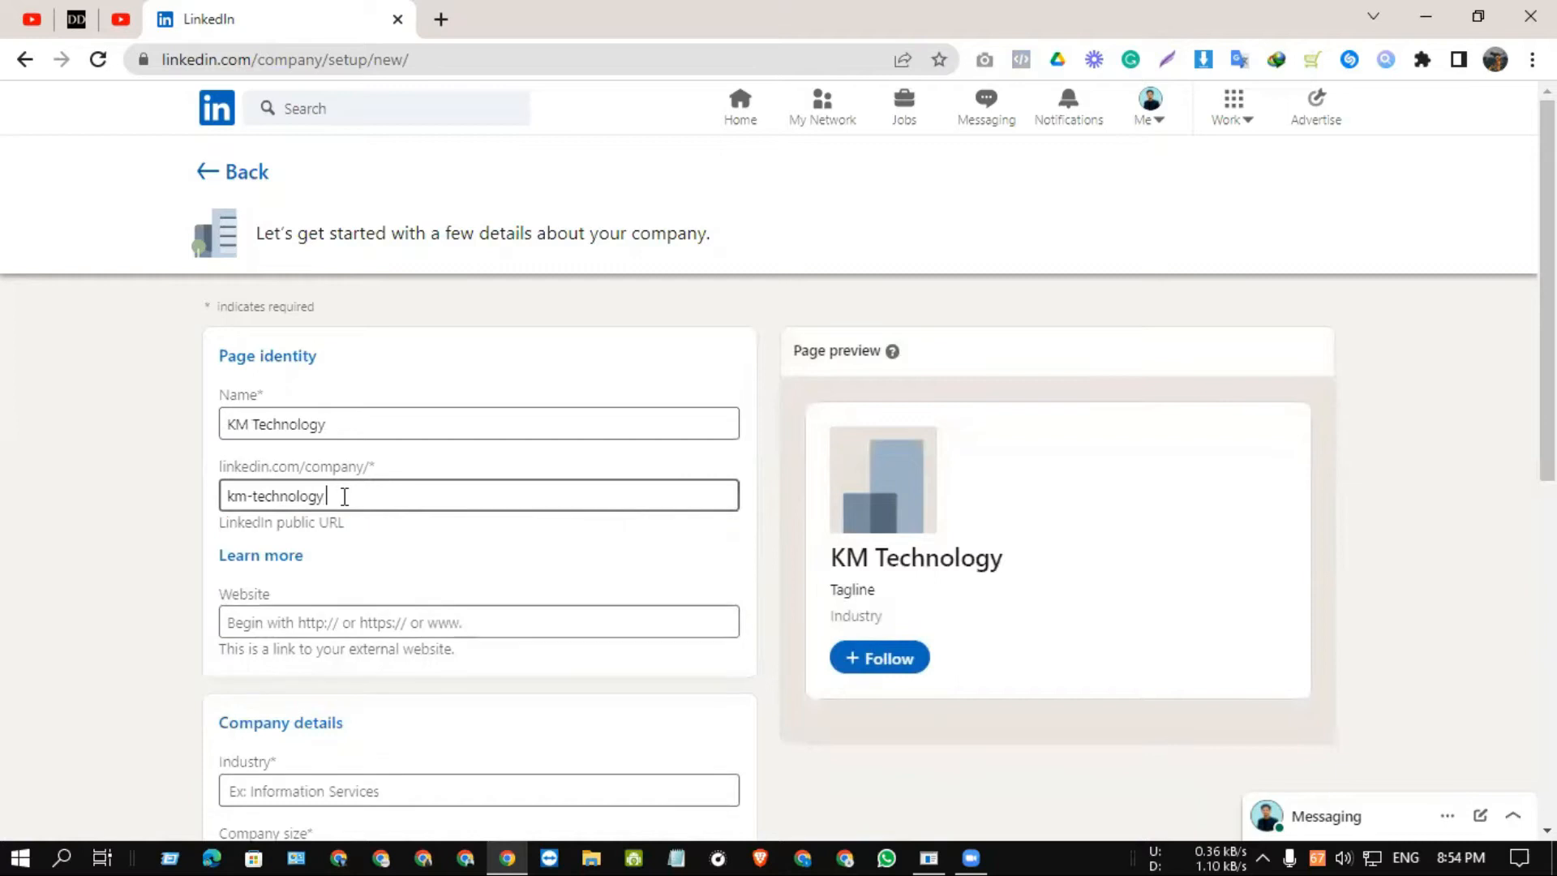
pyautogui.click(362, 555)
pyautogui.click(375, 620)
pyautogui.click(223, 495)
pyautogui.click(297, 529)
pyautogui.moveTo(343, 527); pyautogui.dragTo(377, 535)
pyautogui.click(370, 459)
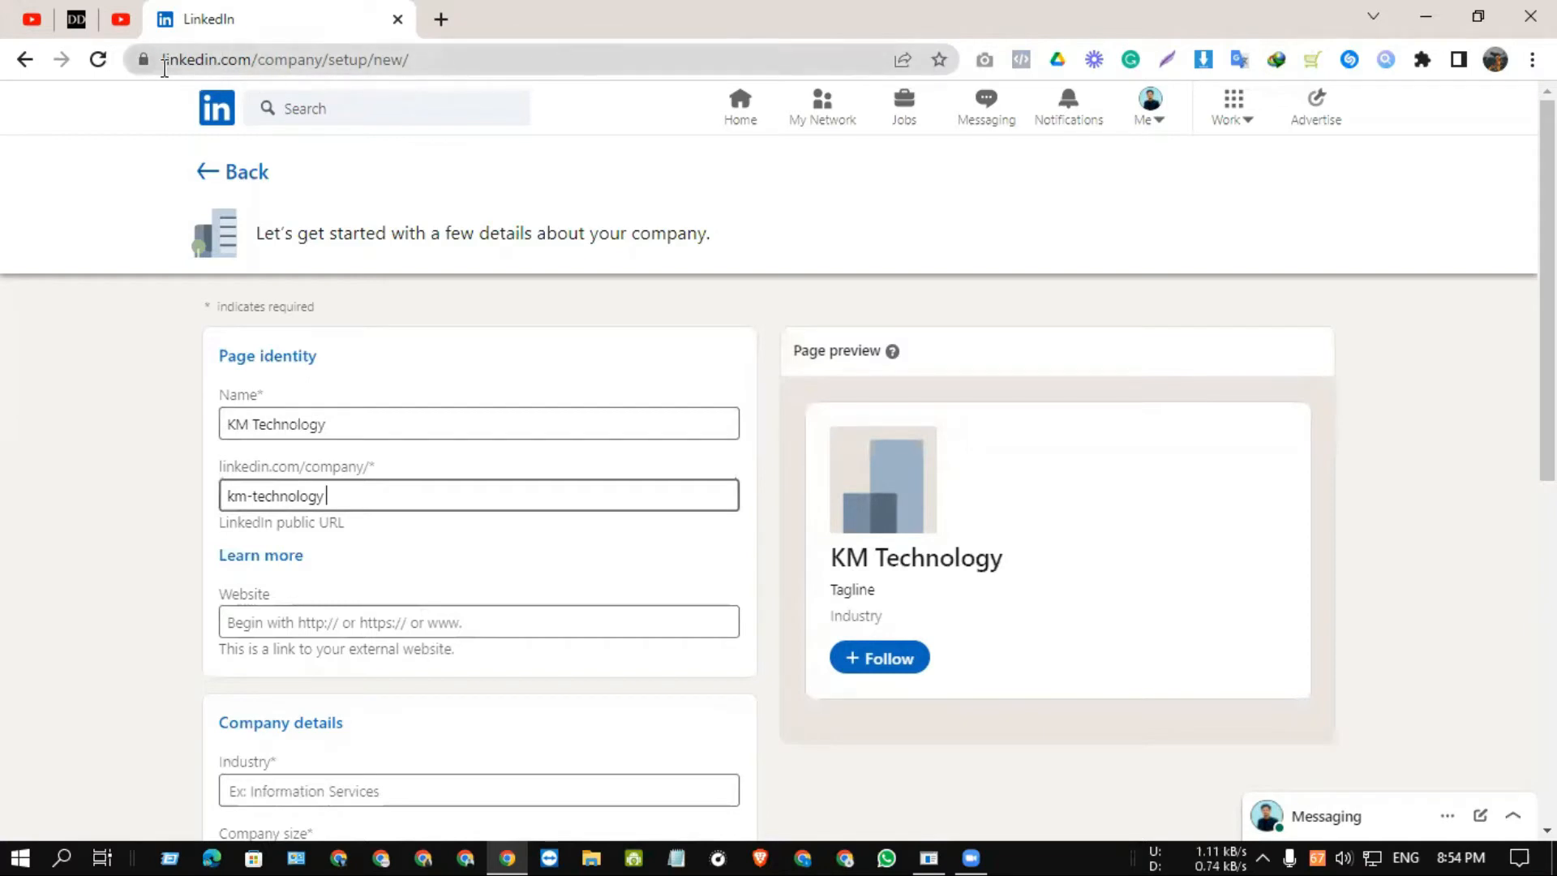
pyautogui.click(459, 59)
pyautogui.click(555, 112)
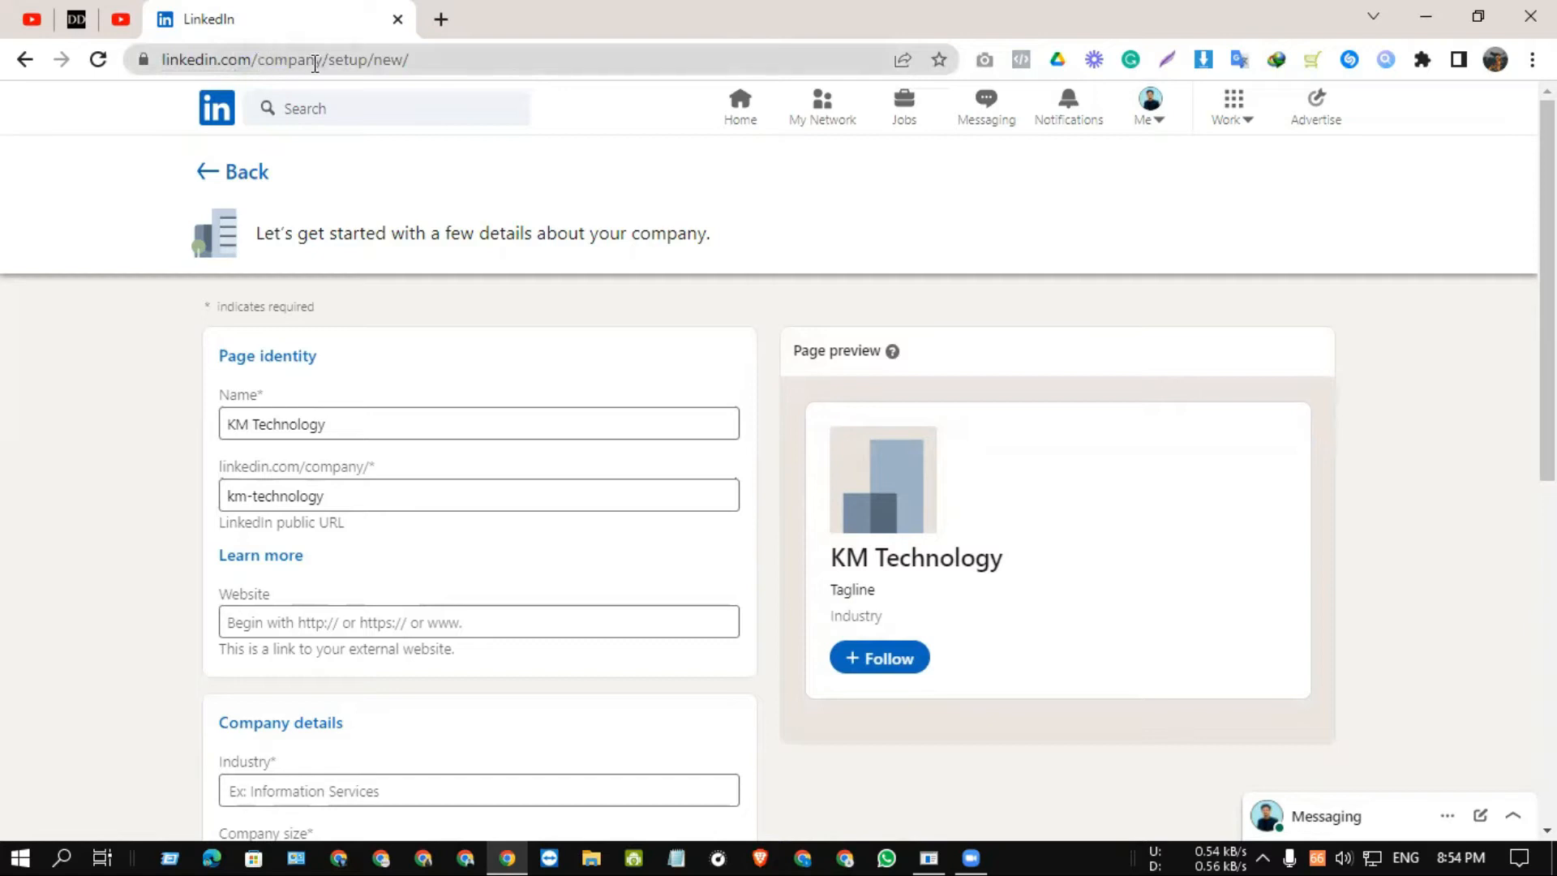
pyautogui.click(272, 500)
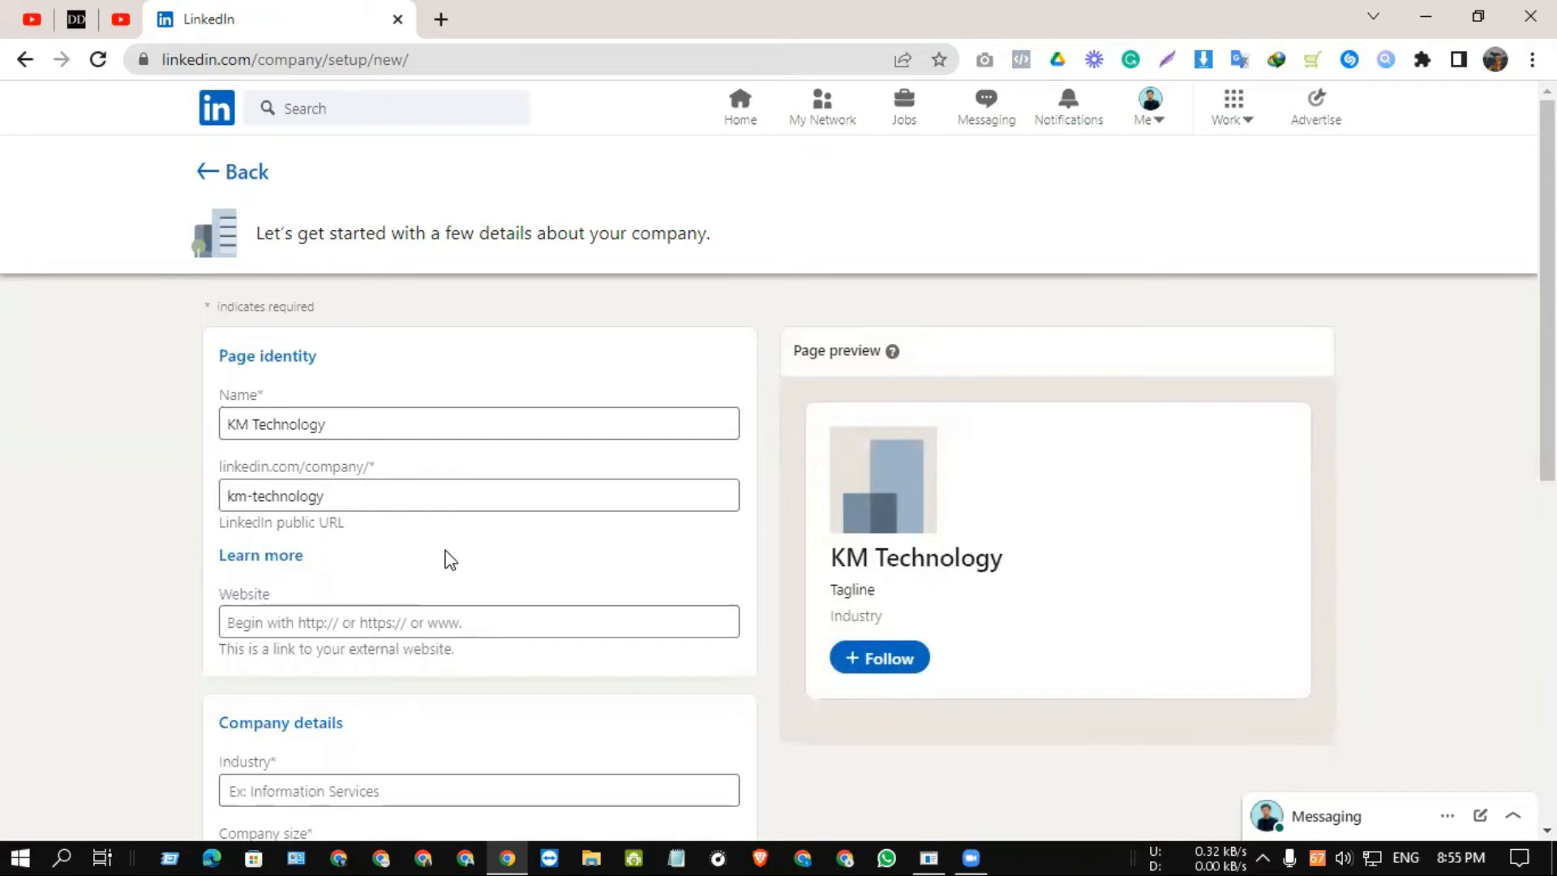
pyautogui.scroll(-2, 451, 559)
pyautogui.click(237, 469)
pyautogui.write('ww')
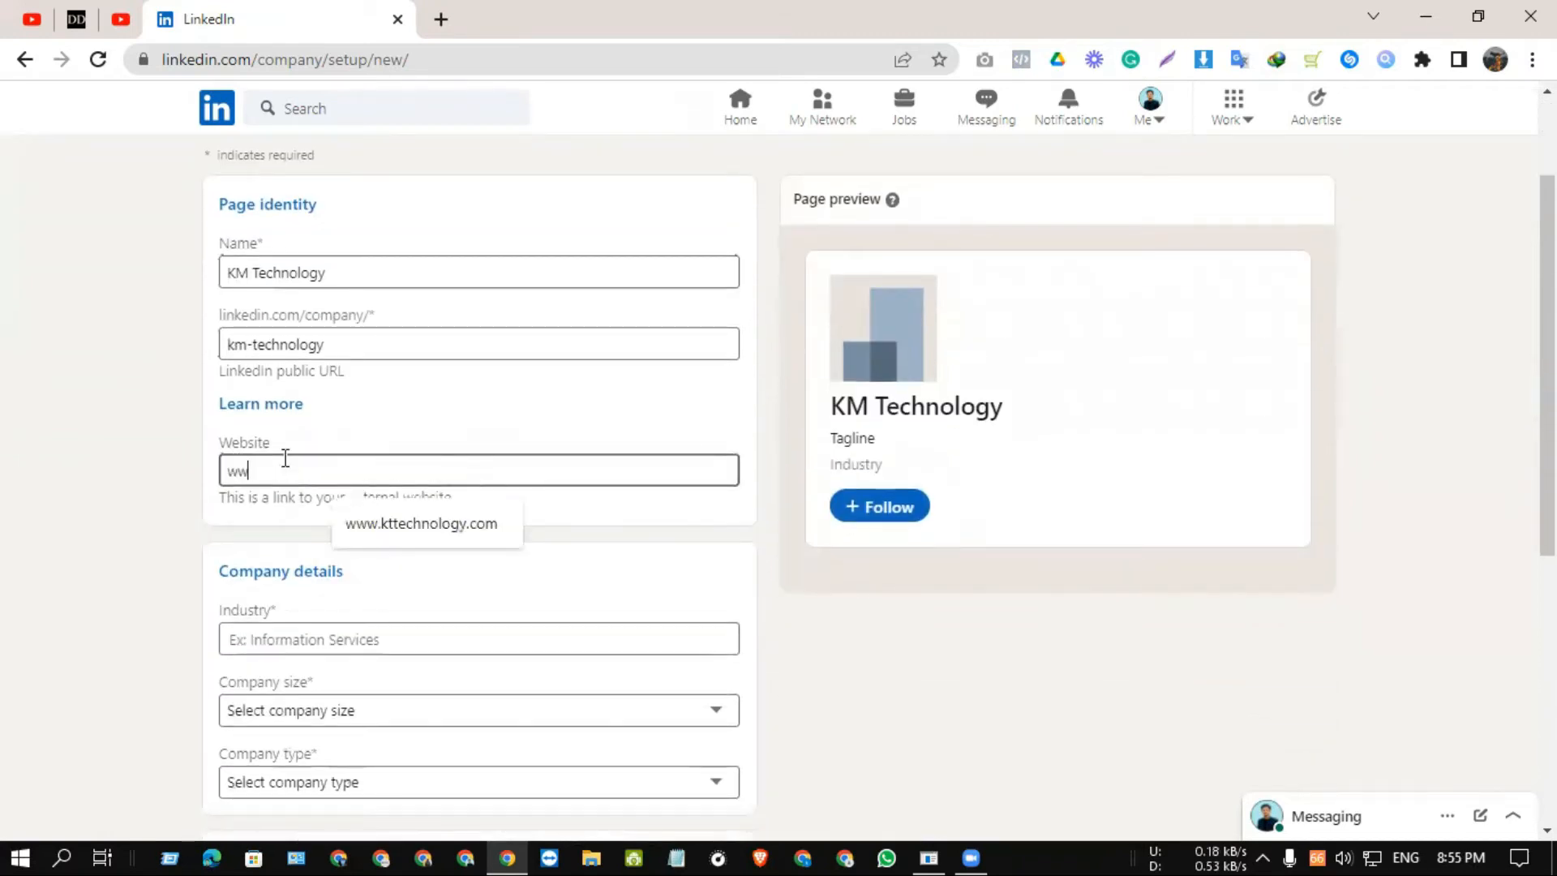
pyautogui.write('w.km')
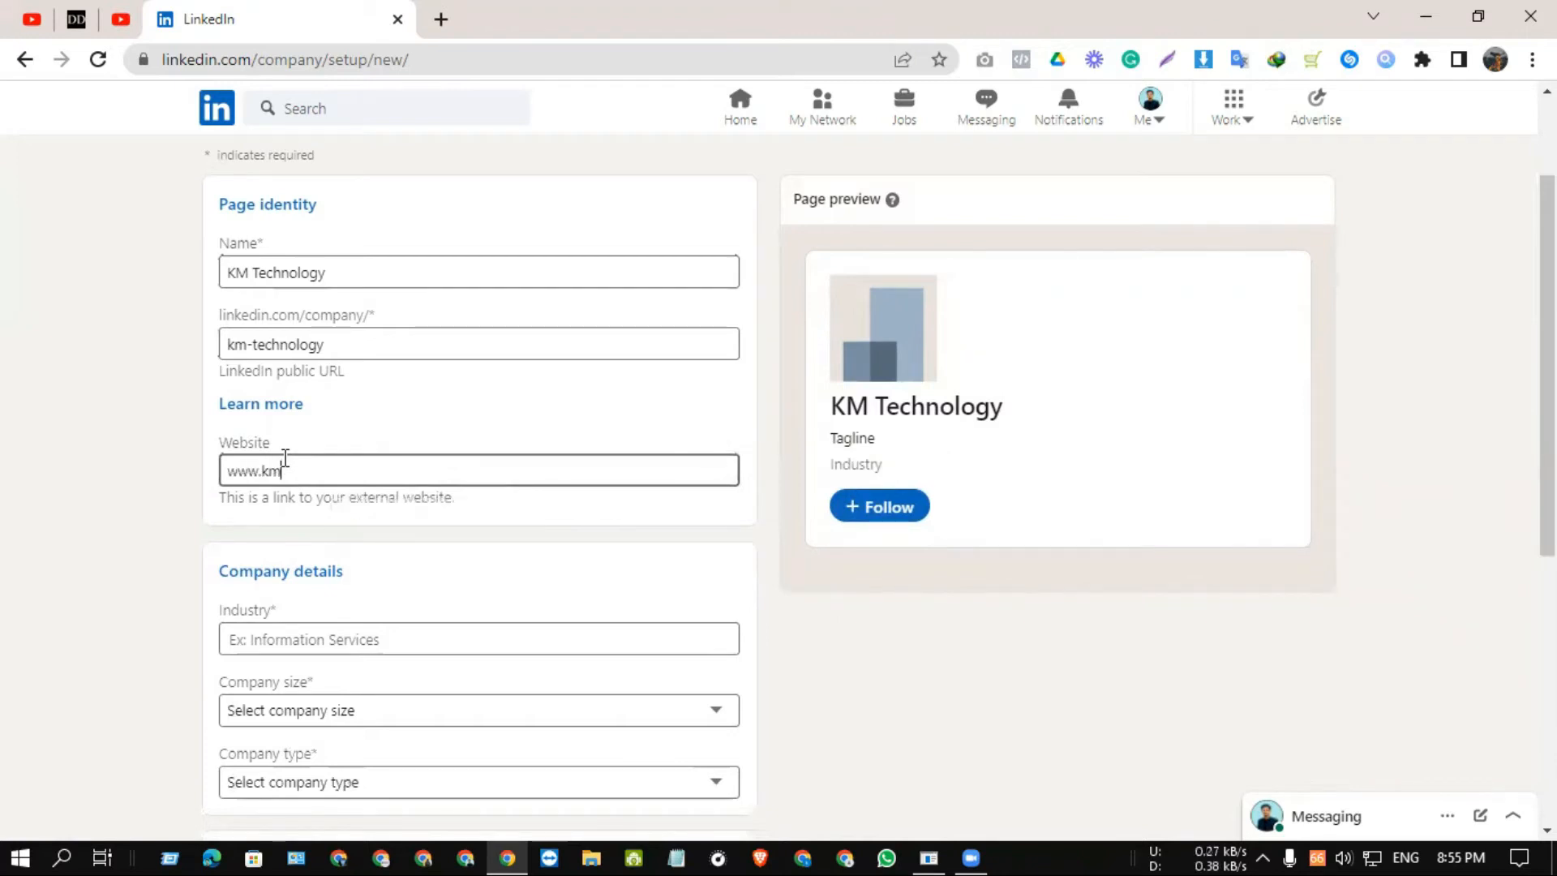
pyautogui.write('technology.com')
pyautogui.click(582, 559)
# Search the industries for "Tech" and set the company's industry to Technology and Information.
pyautogui.scroll(-2, 503, 558)
pyautogui.click(347, 483)
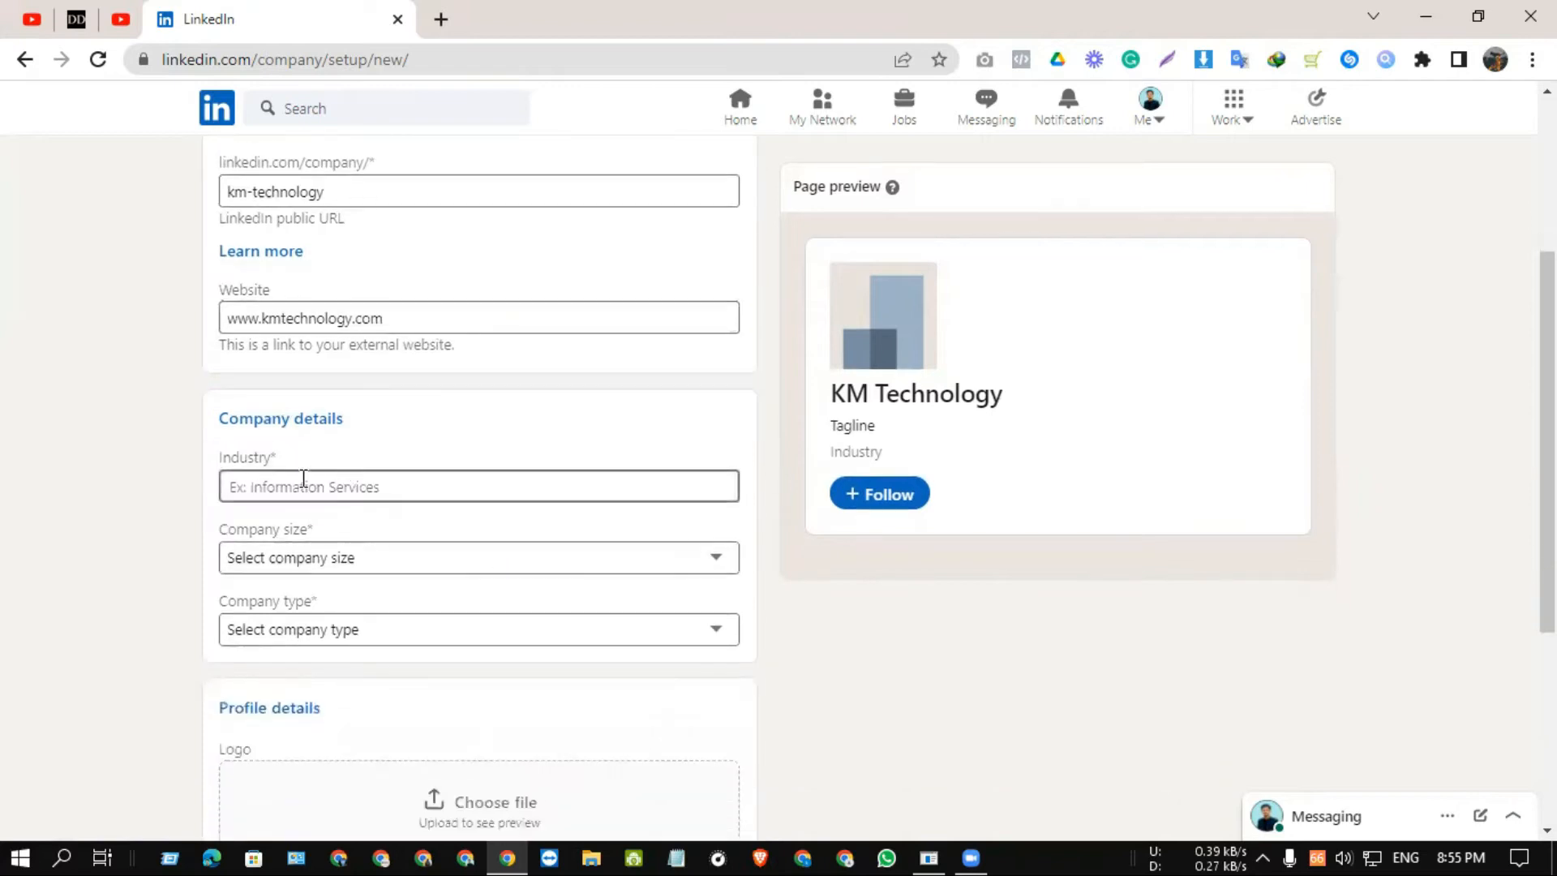
pyautogui.click(488, 429)
pyautogui.click(360, 487)
pyautogui.write('Tech')
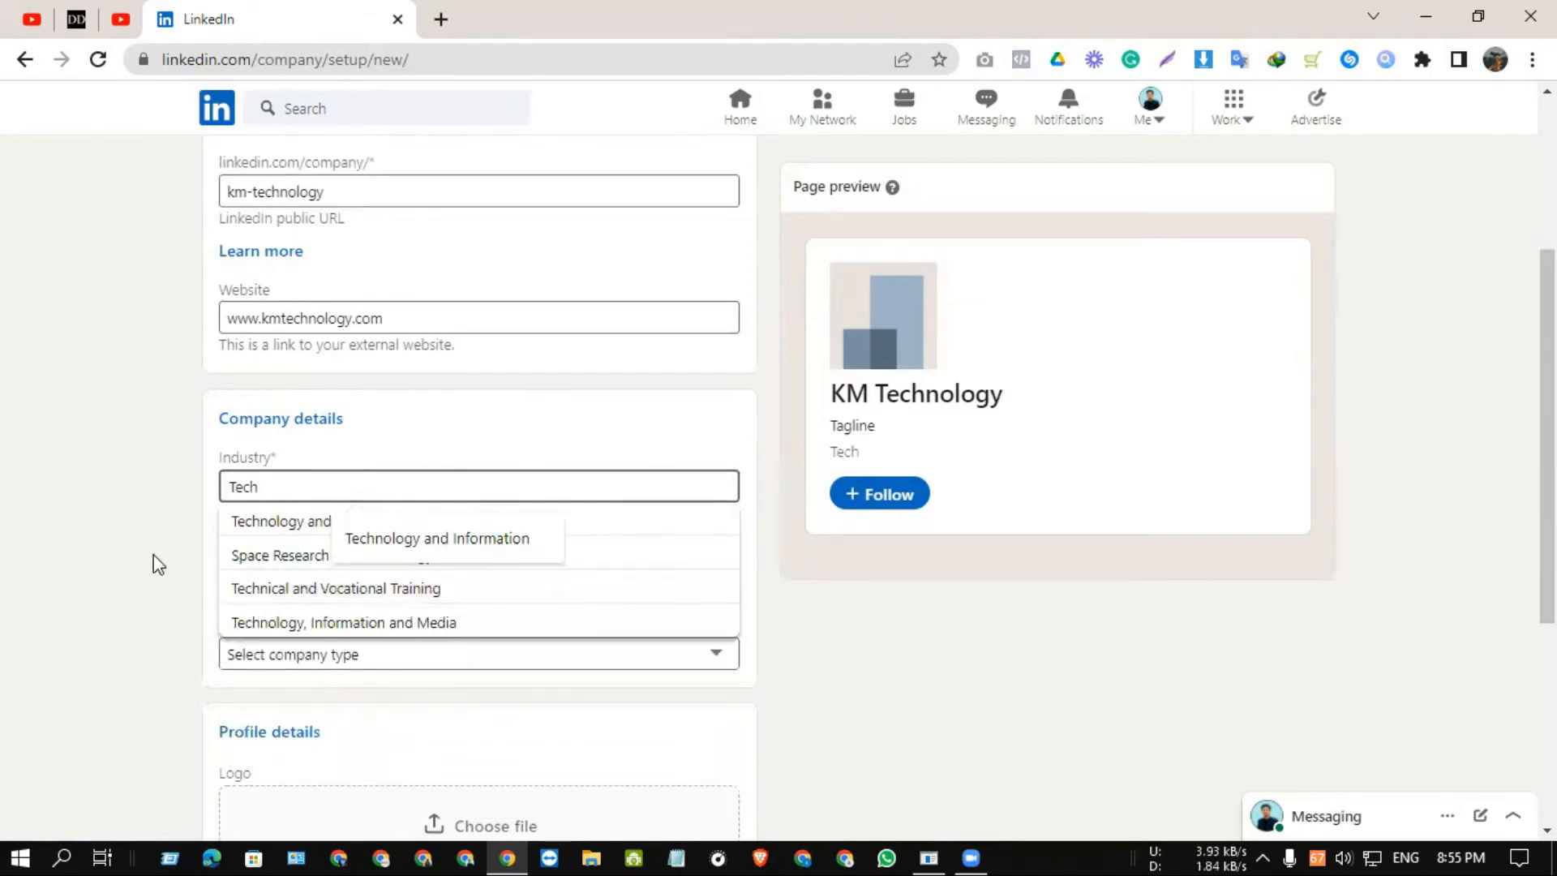
pyautogui.click(295, 528)
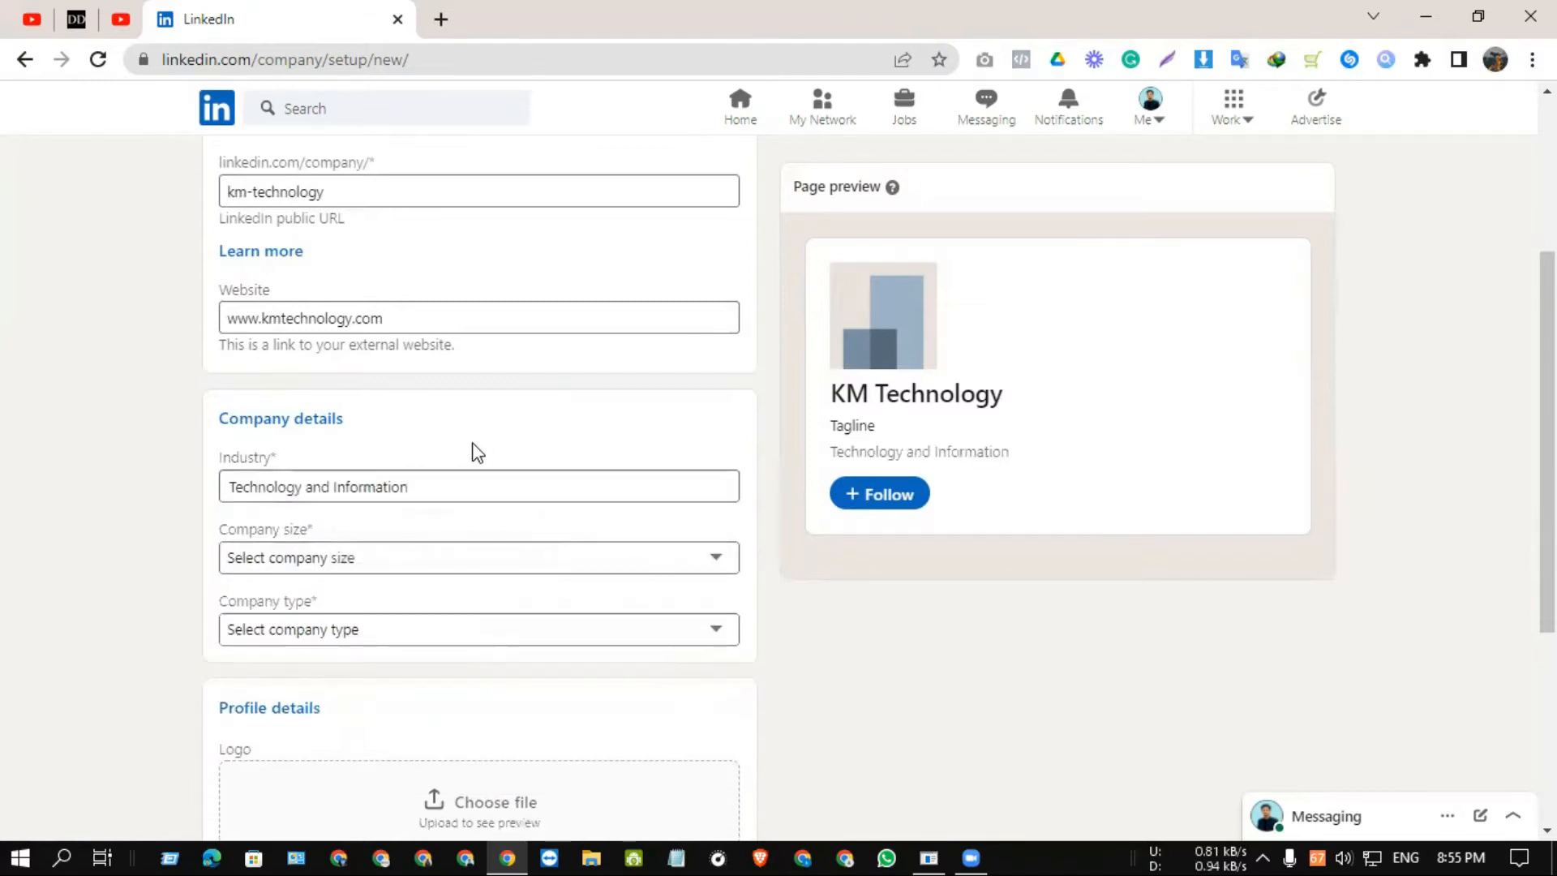
# Set the company size to 2–10 employees.
pyautogui.click(365, 557)
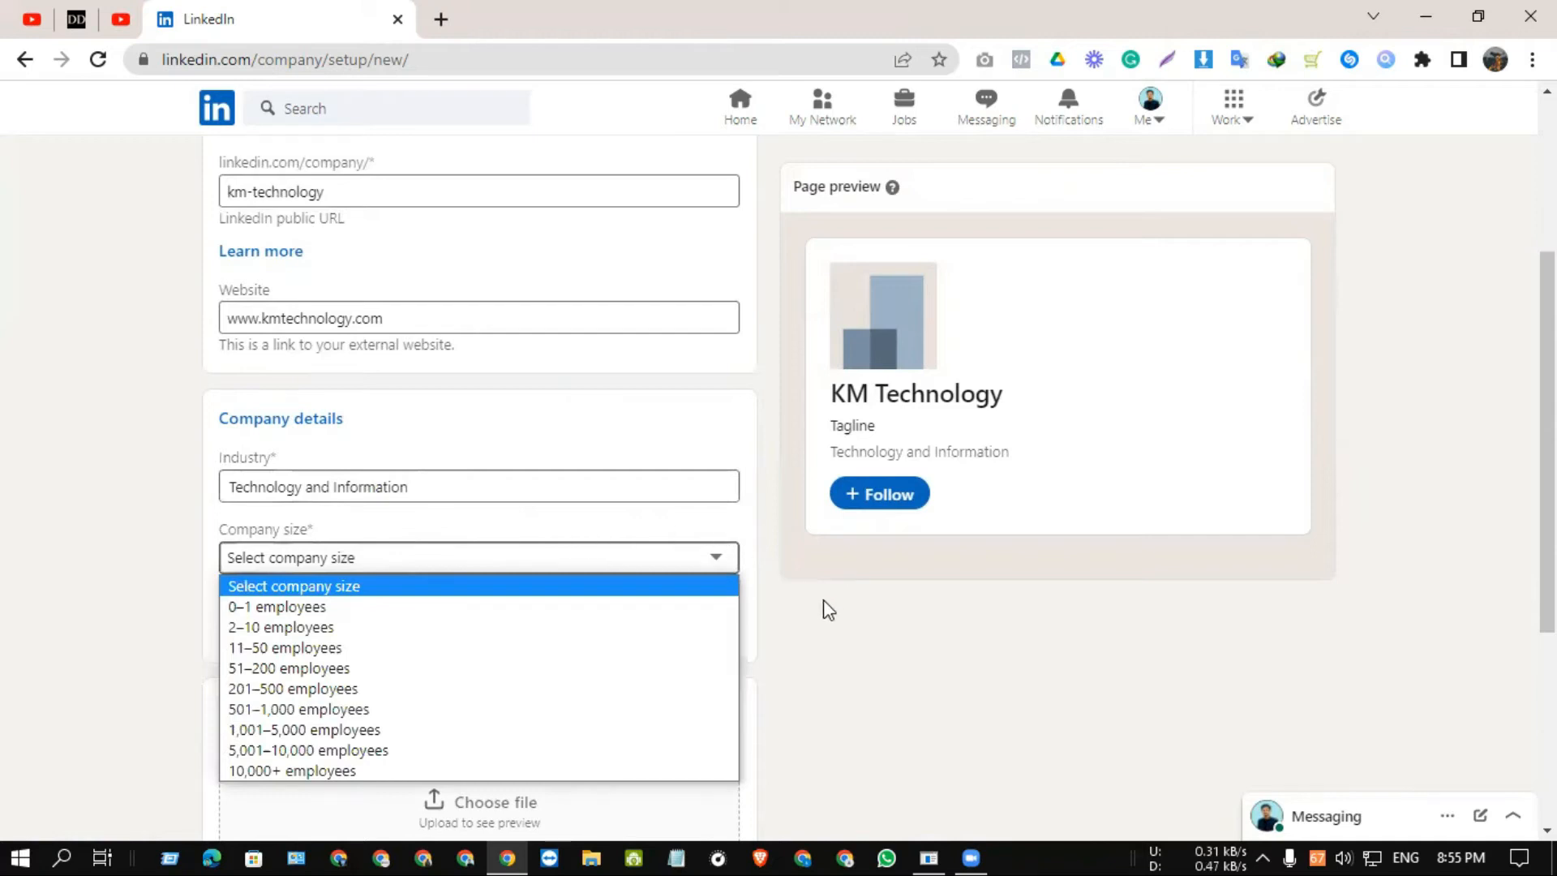
pyautogui.scroll(-2, 824, 610)
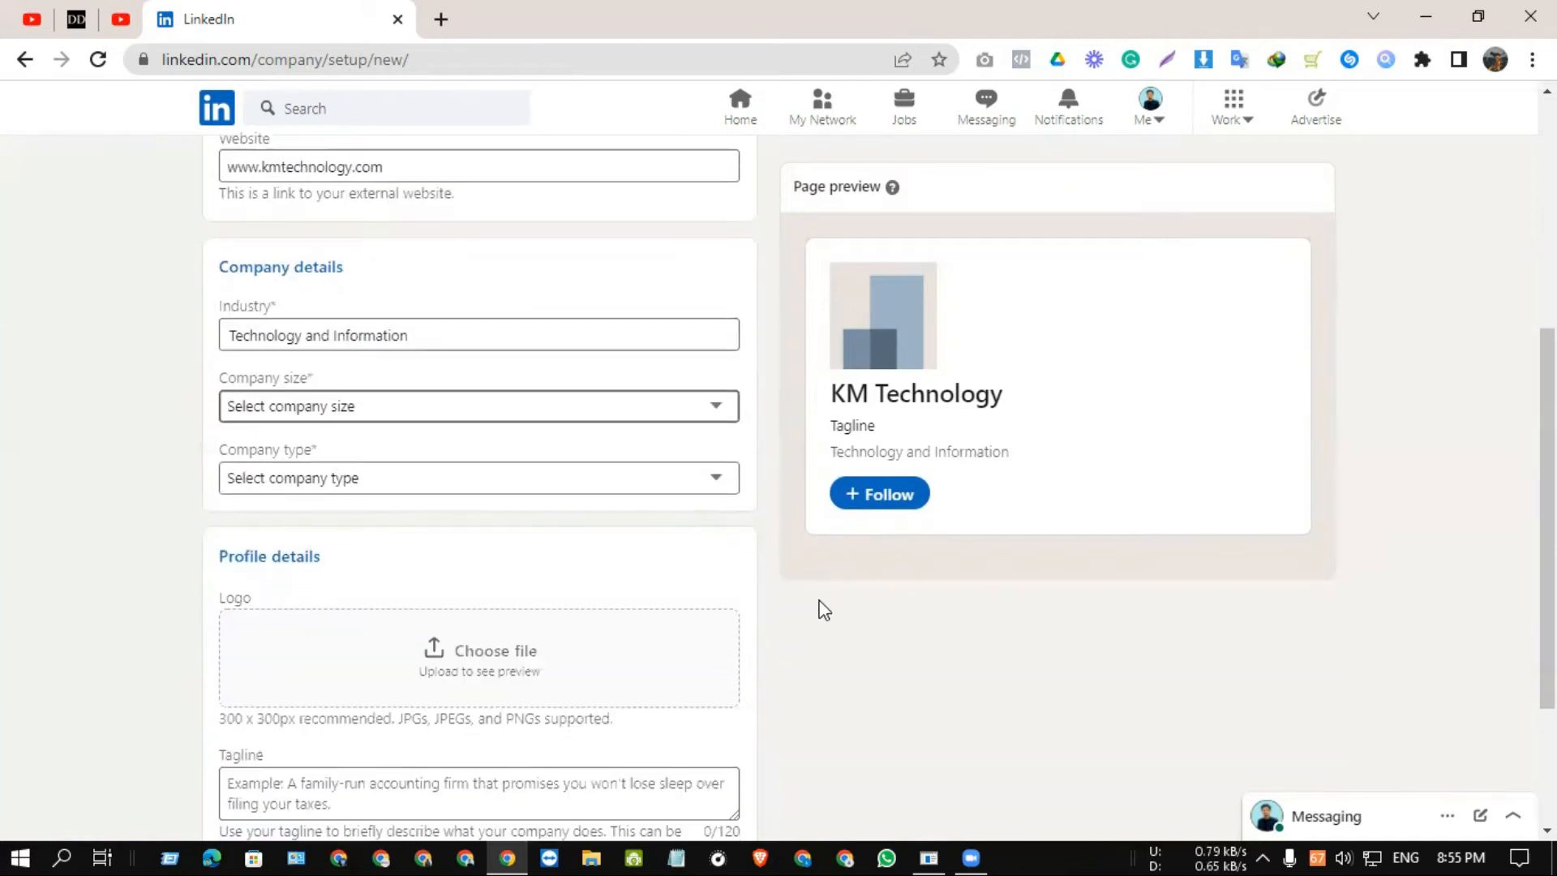
pyautogui.click(352, 406)
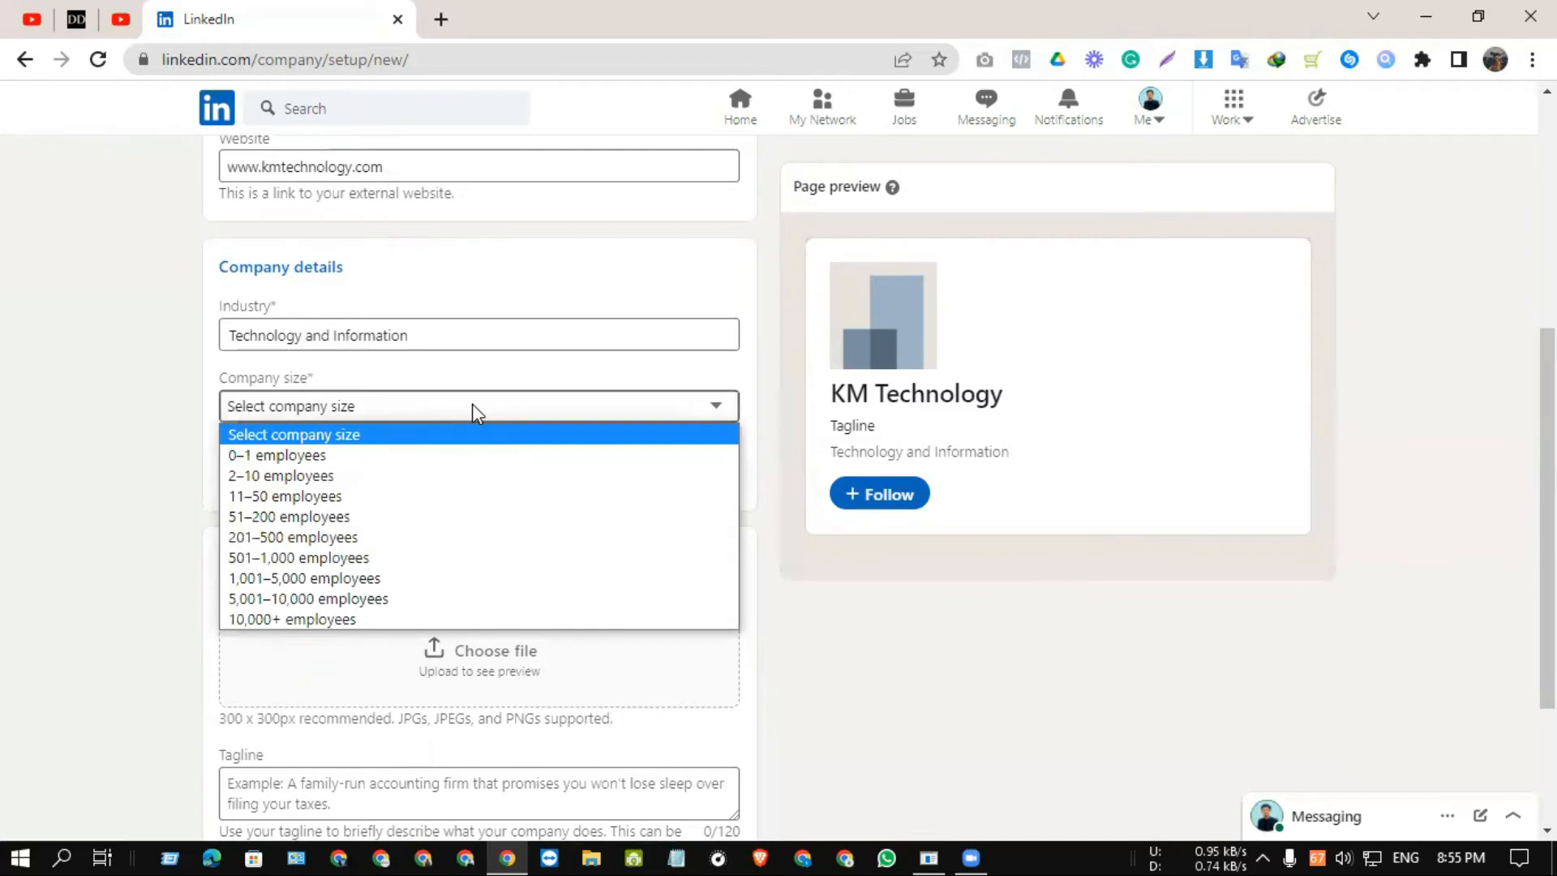
pyautogui.click(247, 474)
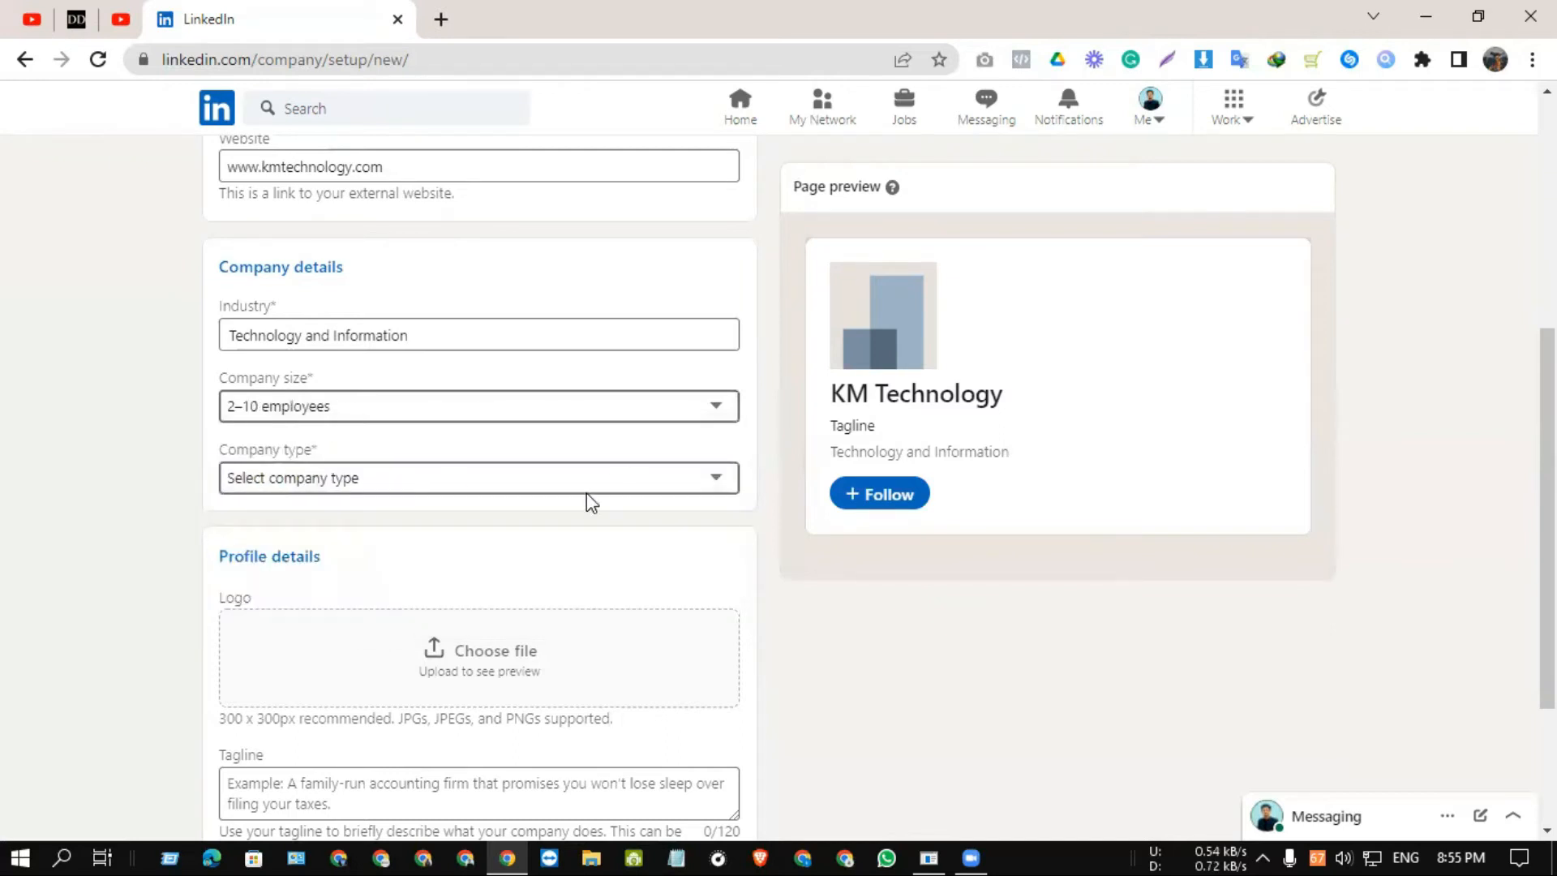
# Set the company type to Self-employed and look through the other available types.
pyautogui.click(284, 478)
pyautogui.click(277, 568)
pyautogui.click(312, 485)
pyautogui.click(312, 548)
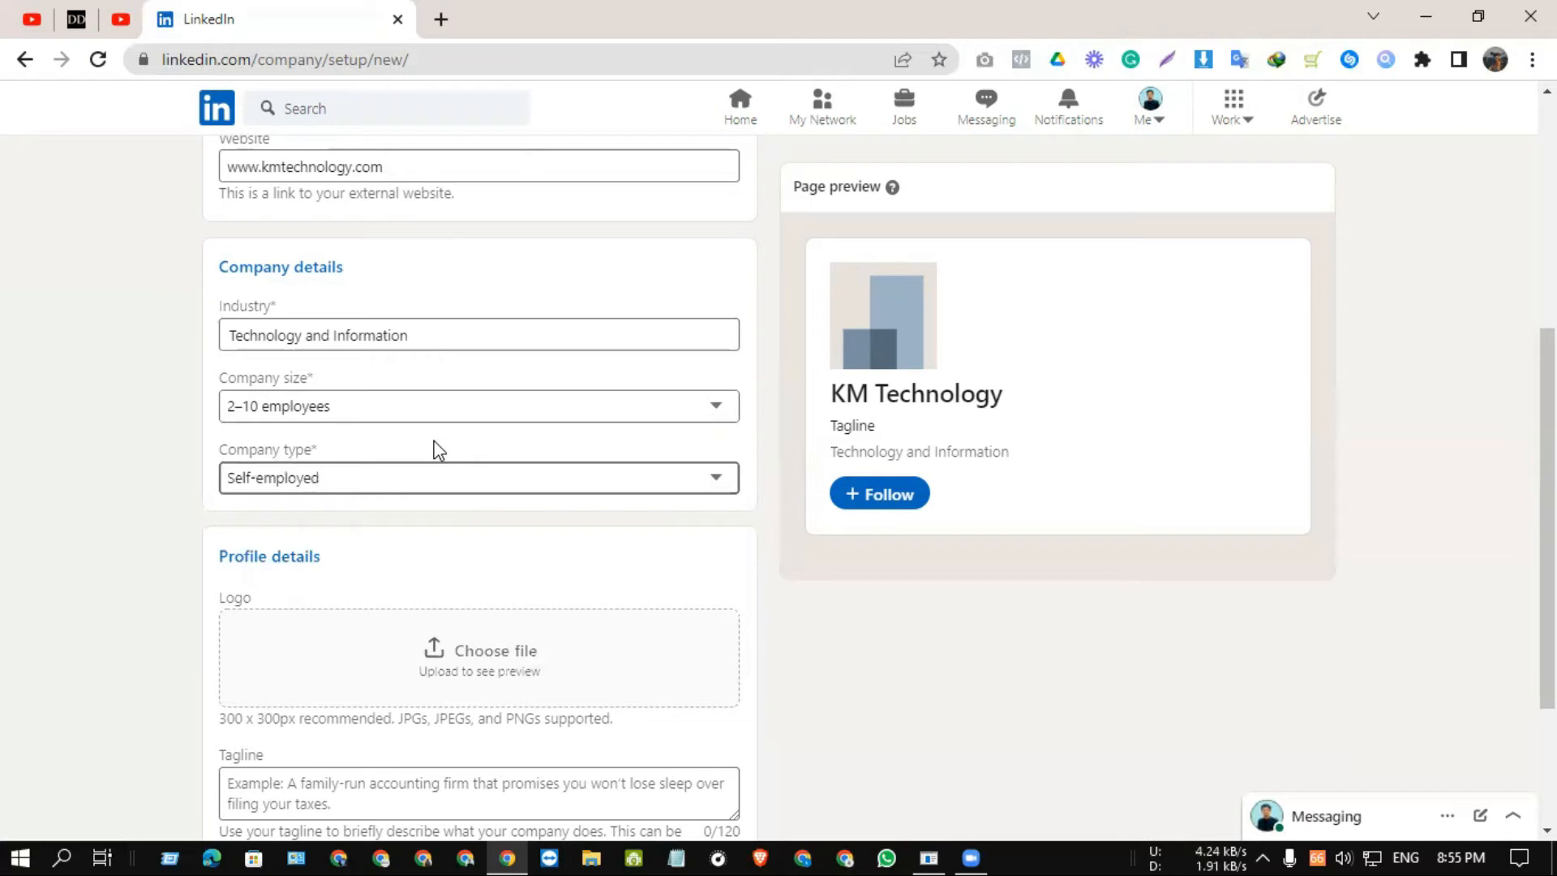
pyautogui.click(354, 486)
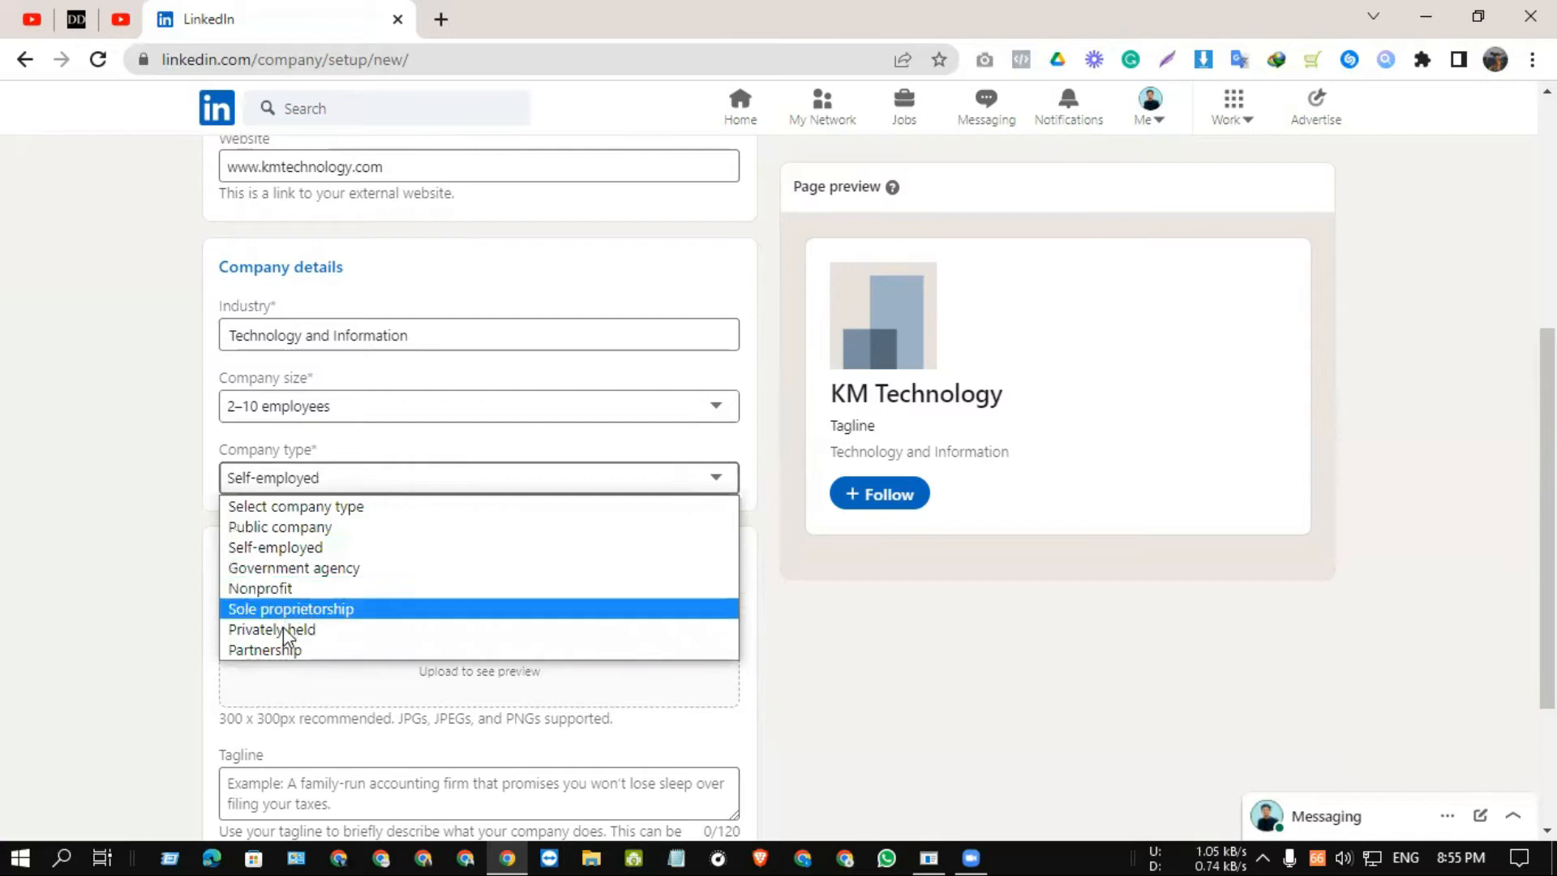
pyautogui.click(430, 442)
# Upload Kt Tech.png from the Downloads folder as the company page's logo.
pyautogui.scroll(-2, 674, 522)
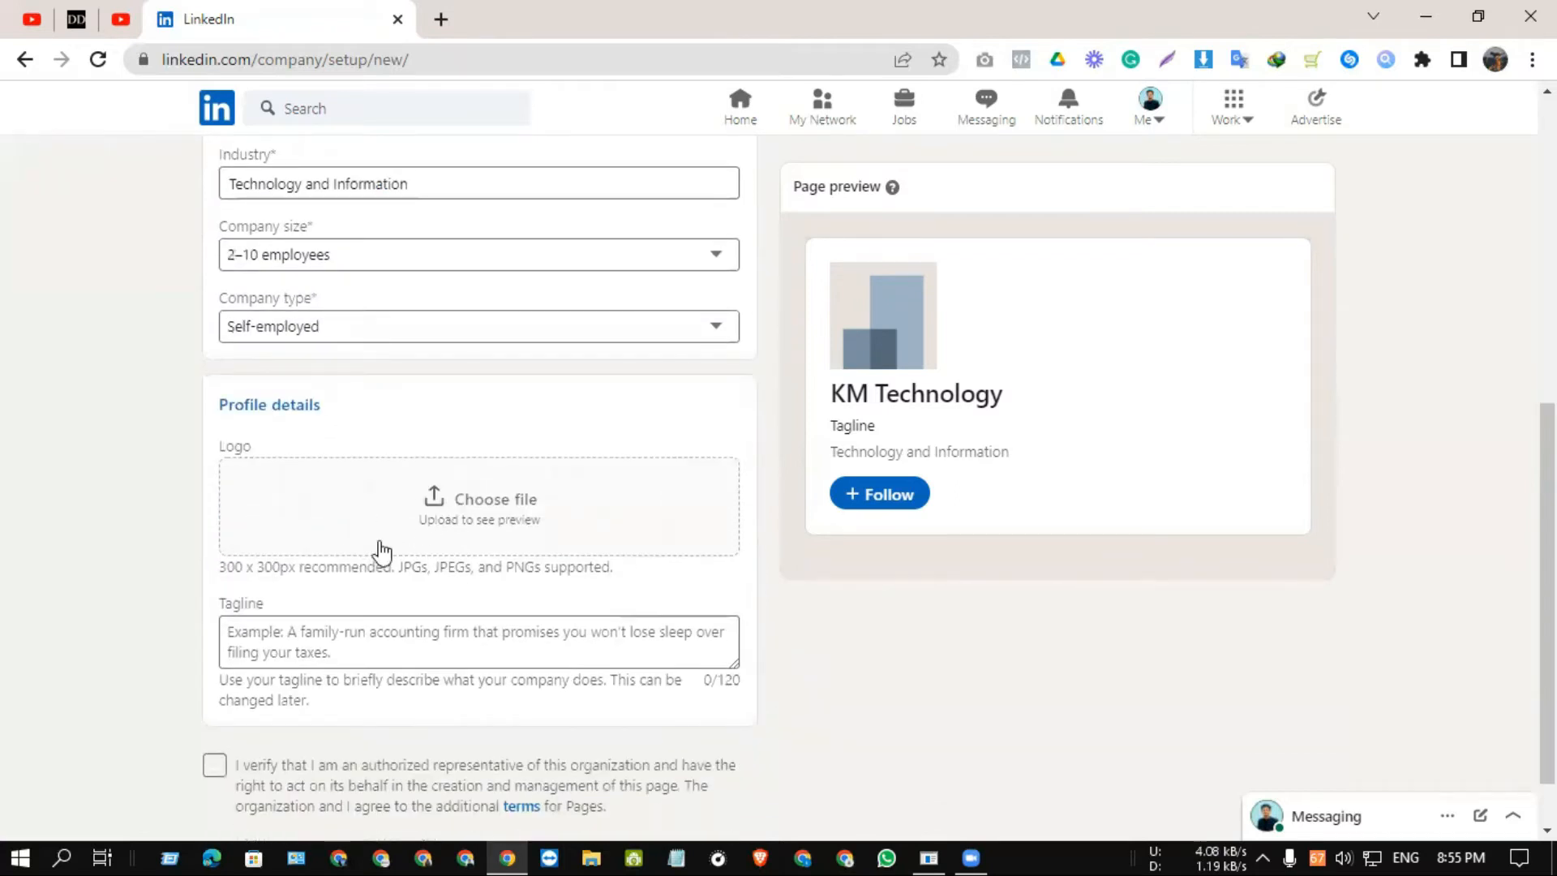
pyautogui.click(465, 510)
pyautogui.scroll(-8, 892, 547)
pyautogui.scroll(-10, 892, 549)
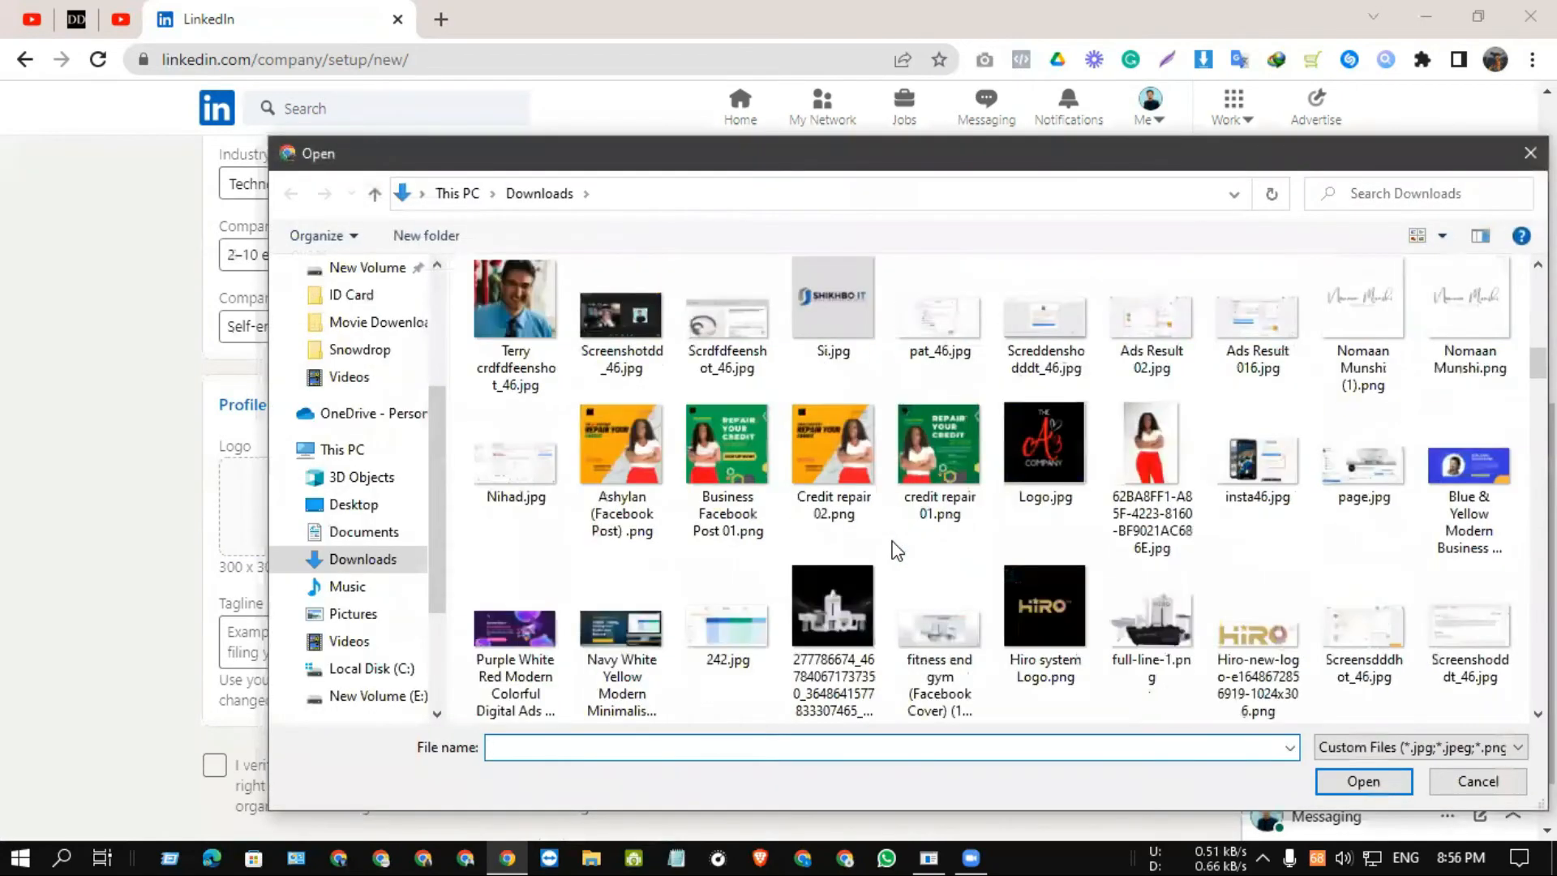
pyautogui.scroll(-3, 892, 550)
pyautogui.click(943, 340)
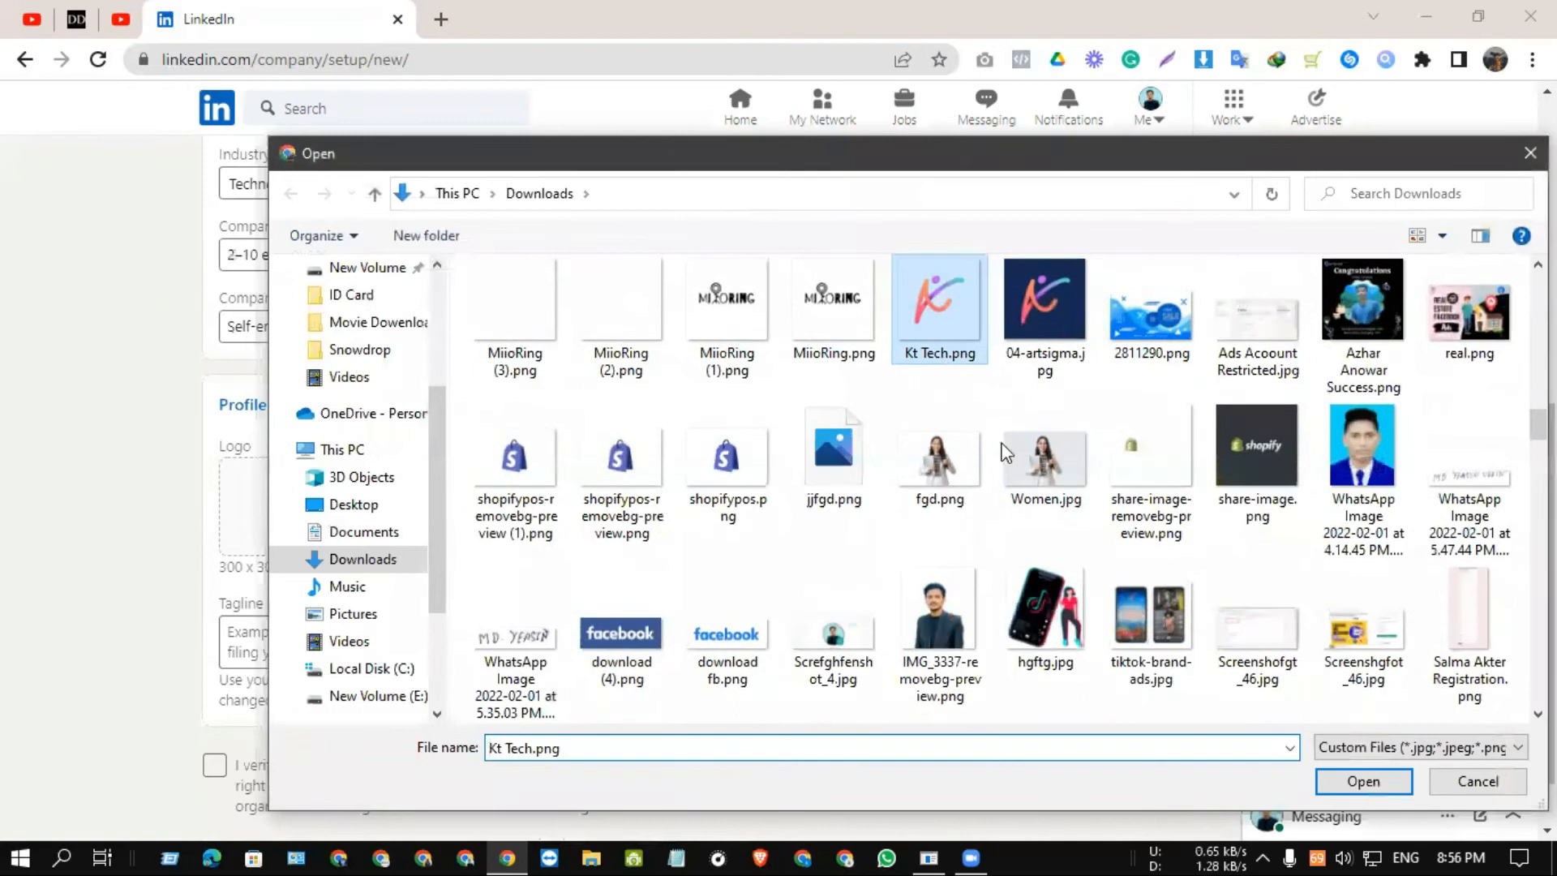
pyautogui.click(1362, 780)
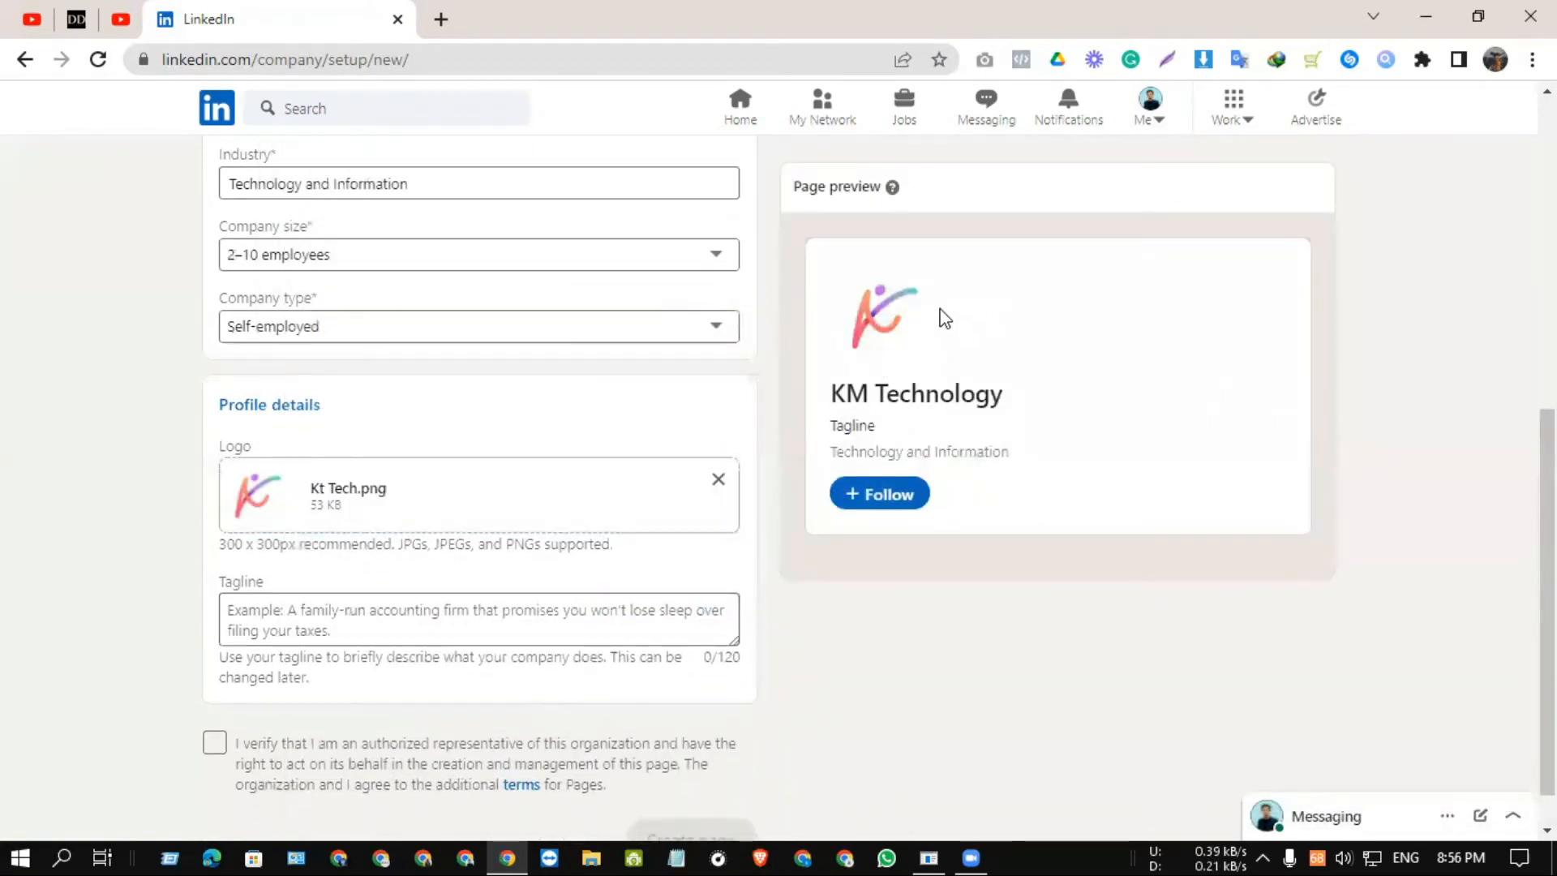
# Enter the tagline "Make a new Better way" and check the tagline and industry lines in the page preview.
pyautogui.click(258, 621)
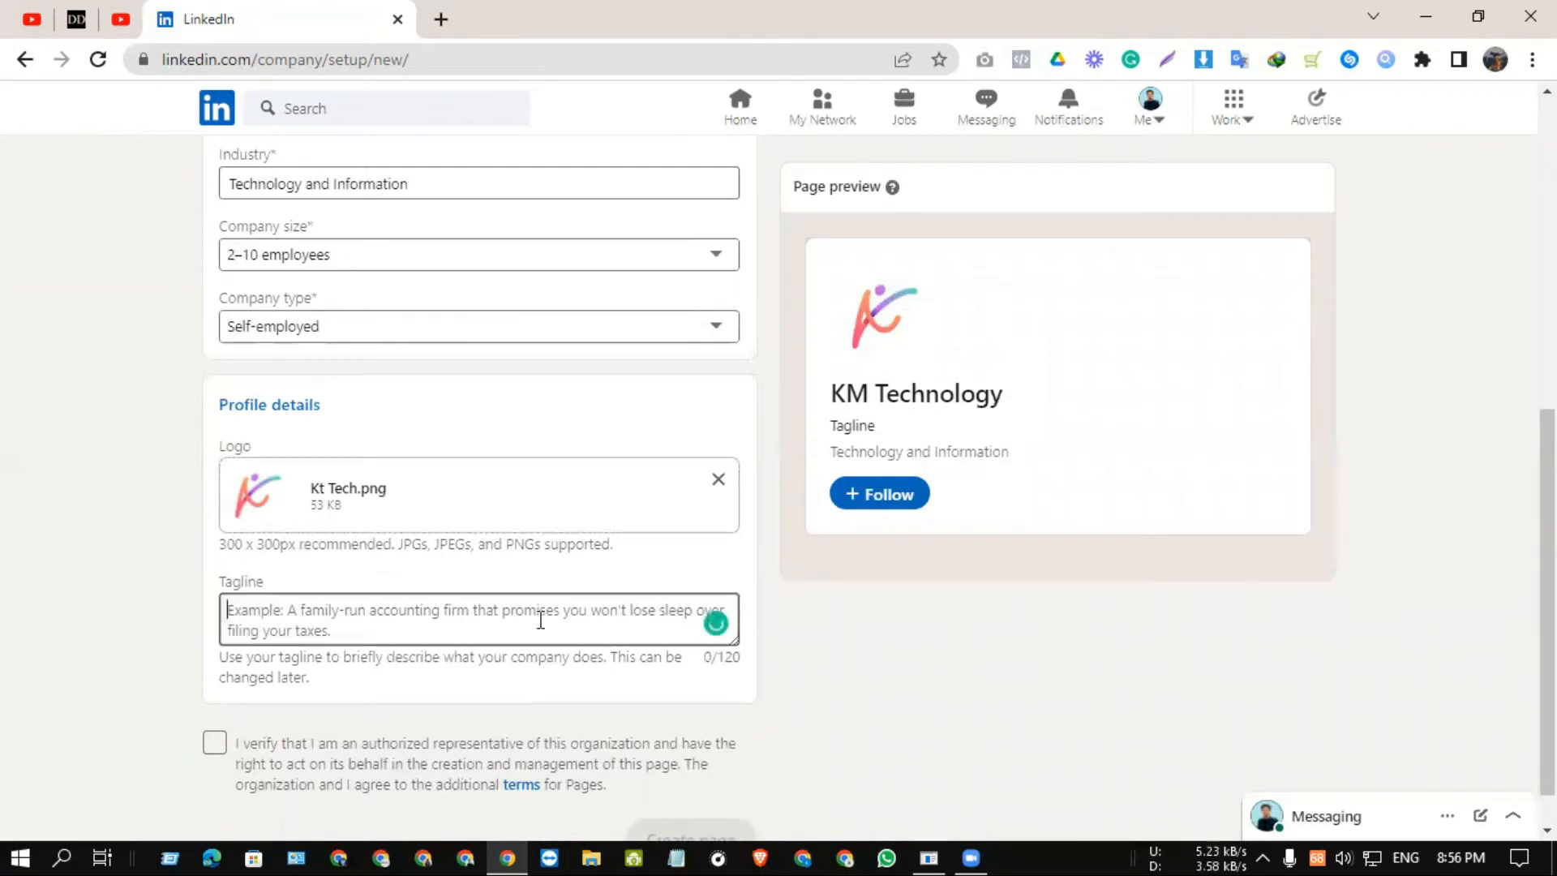
pyautogui.moveTo(836, 453); pyautogui.dragTo(1092, 490)
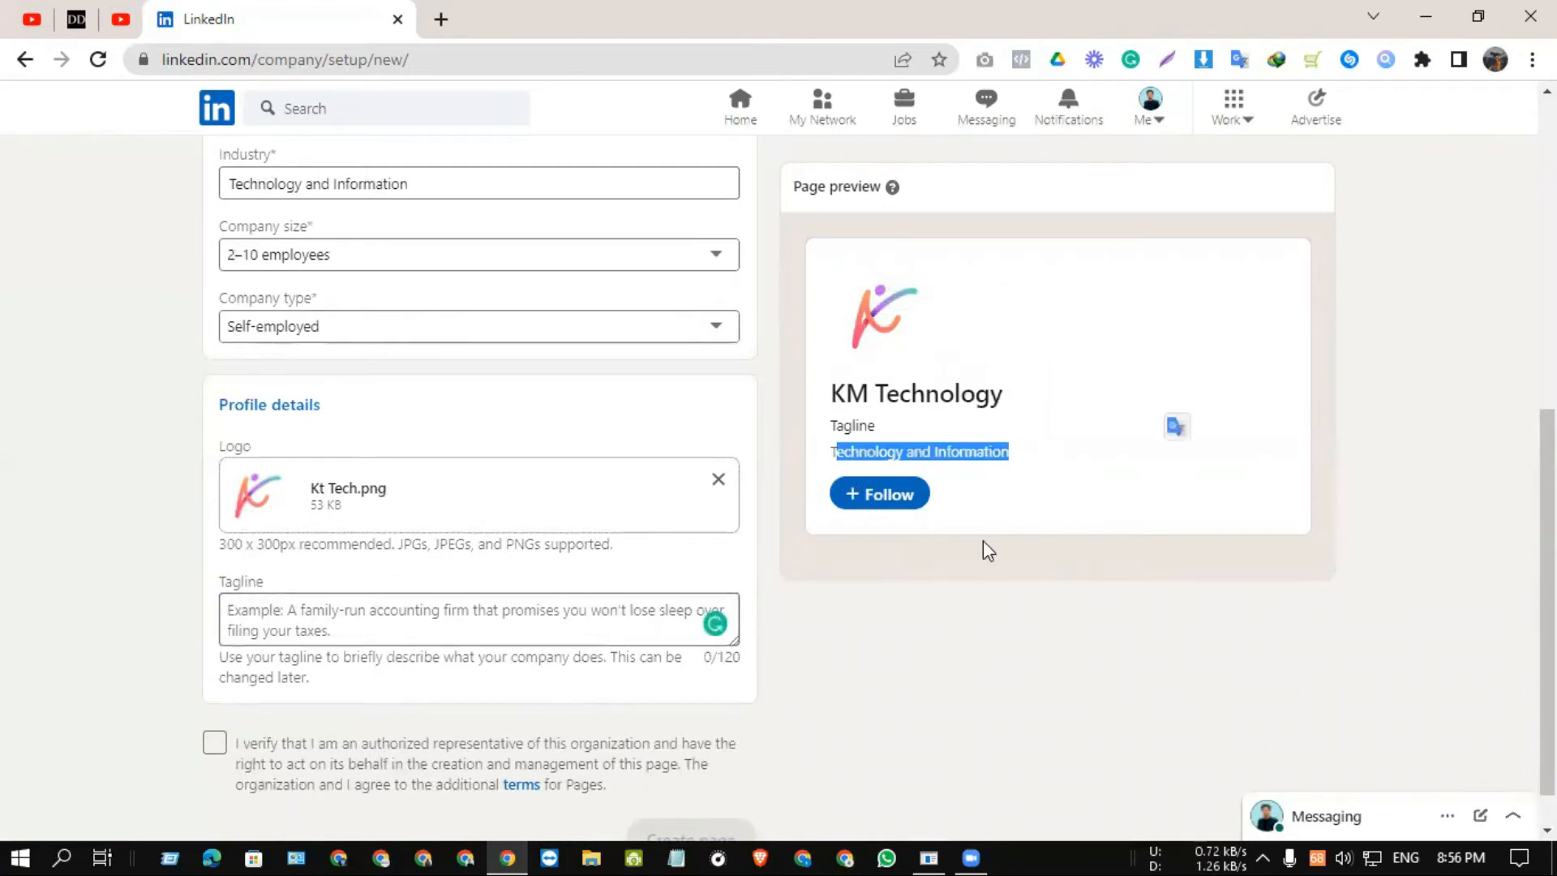
pyautogui.click(282, 624)
pyautogui.write('Make a new Better way')
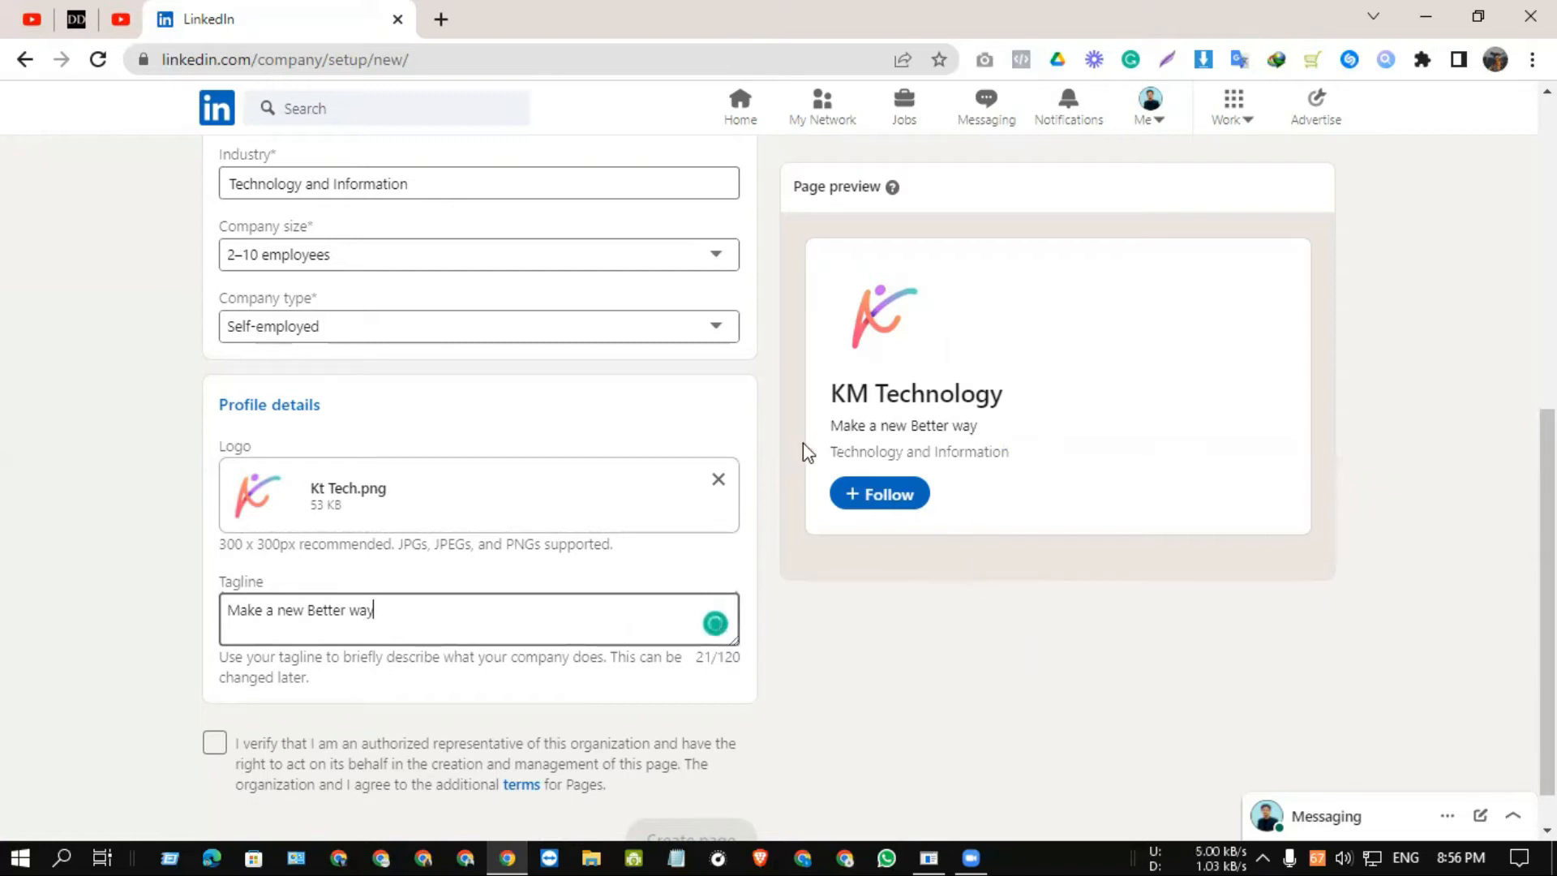
pyautogui.moveTo(829, 425); pyautogui.dragTo(1067, 466)
pyautogui.moveTo(828, 452); pyautogui.dragTo(1077, 466)
pyautogui.click(1077, 466)
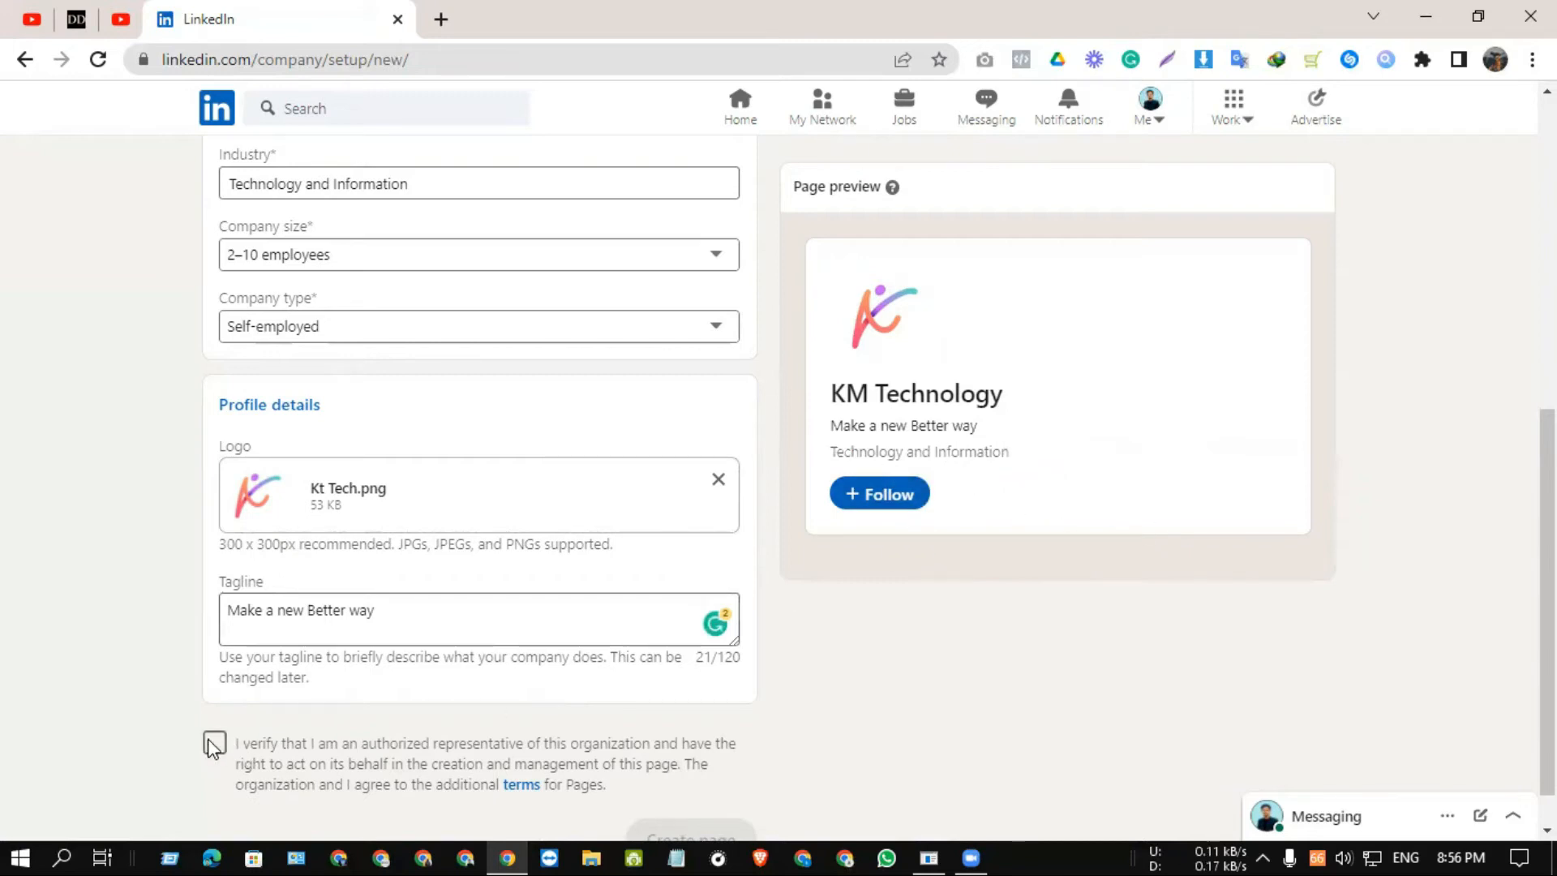
# Verify being an authorized representative of the organization, agree to the terms, and submit the form to create the page.
pyautogui.scroll(-1, 233, 722)
pyautogui.click(215, 693)
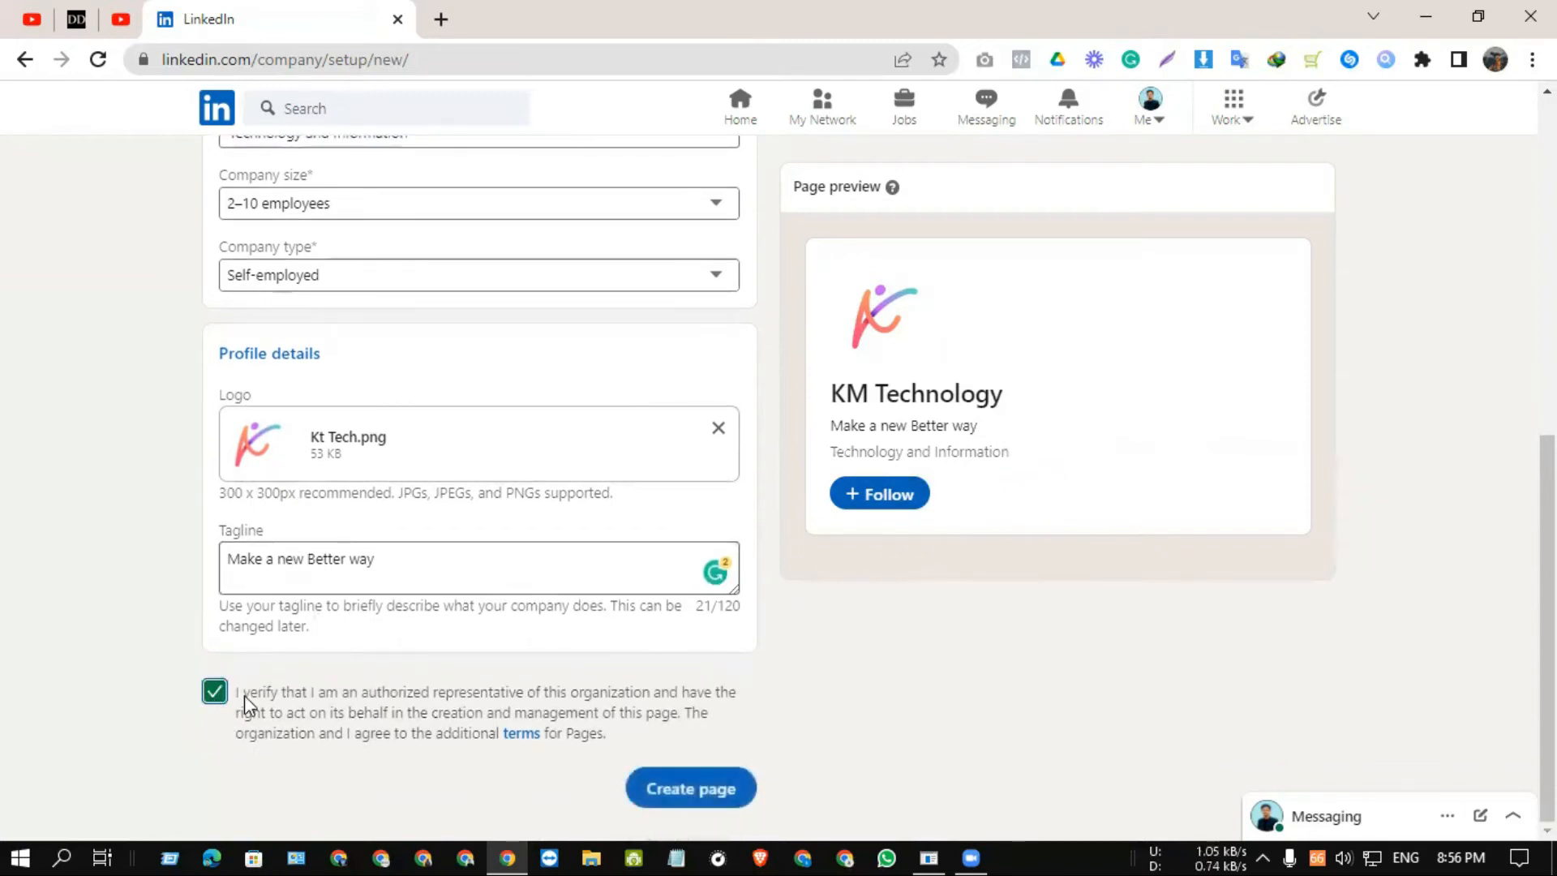
pyautogui.click(692, 799)
pyautogui.scroll(-1, 922, 783)
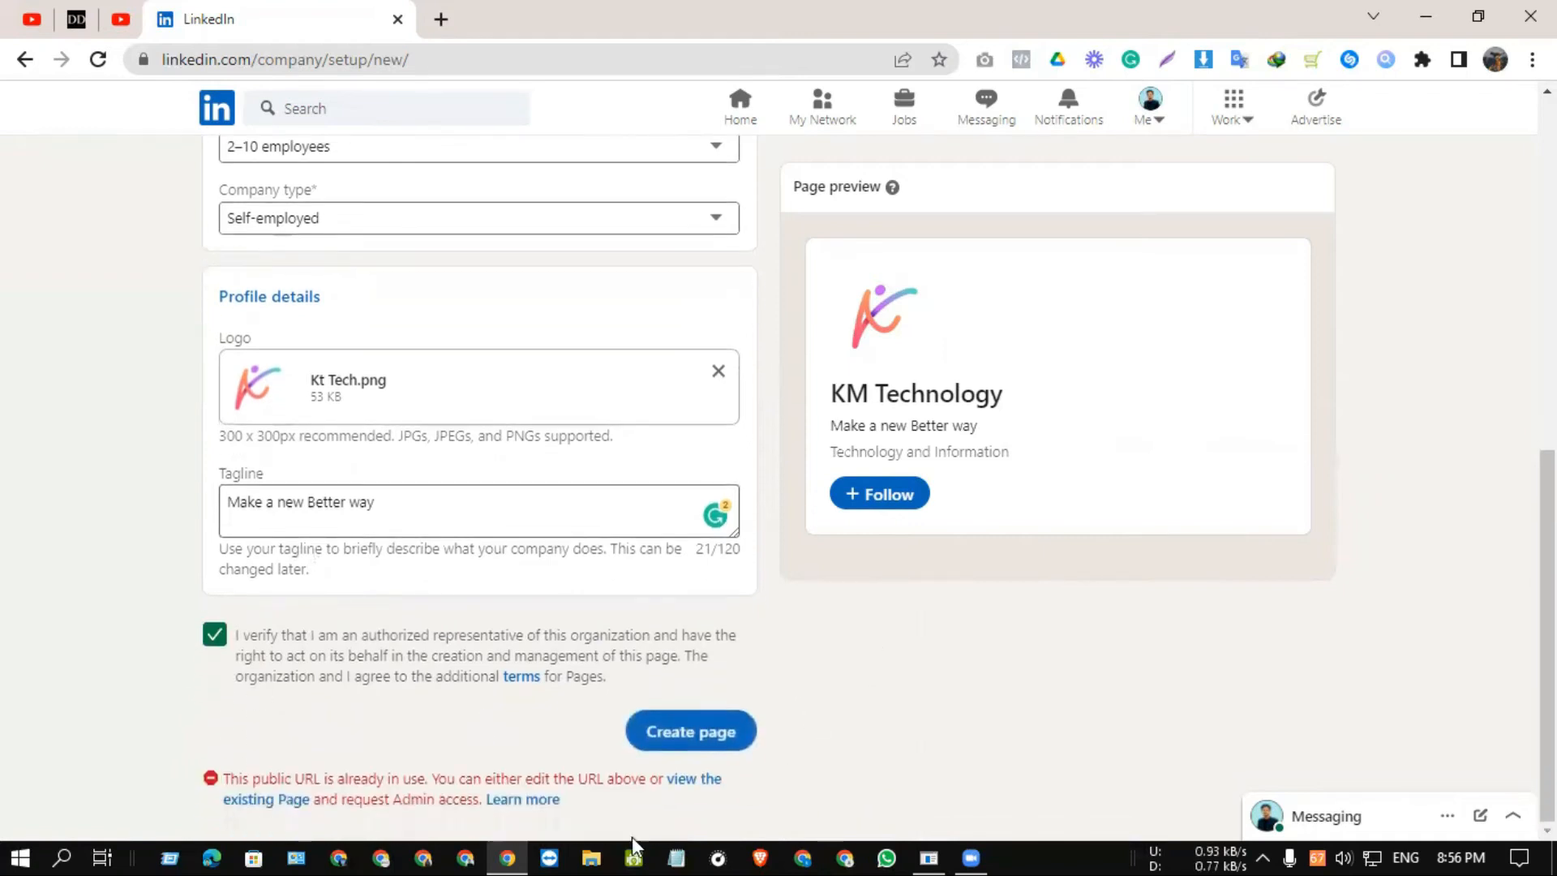
# Replace the company page's LinkedIn public URL with kmtechnology.
pyautogui.scroll(5, 487, 783)
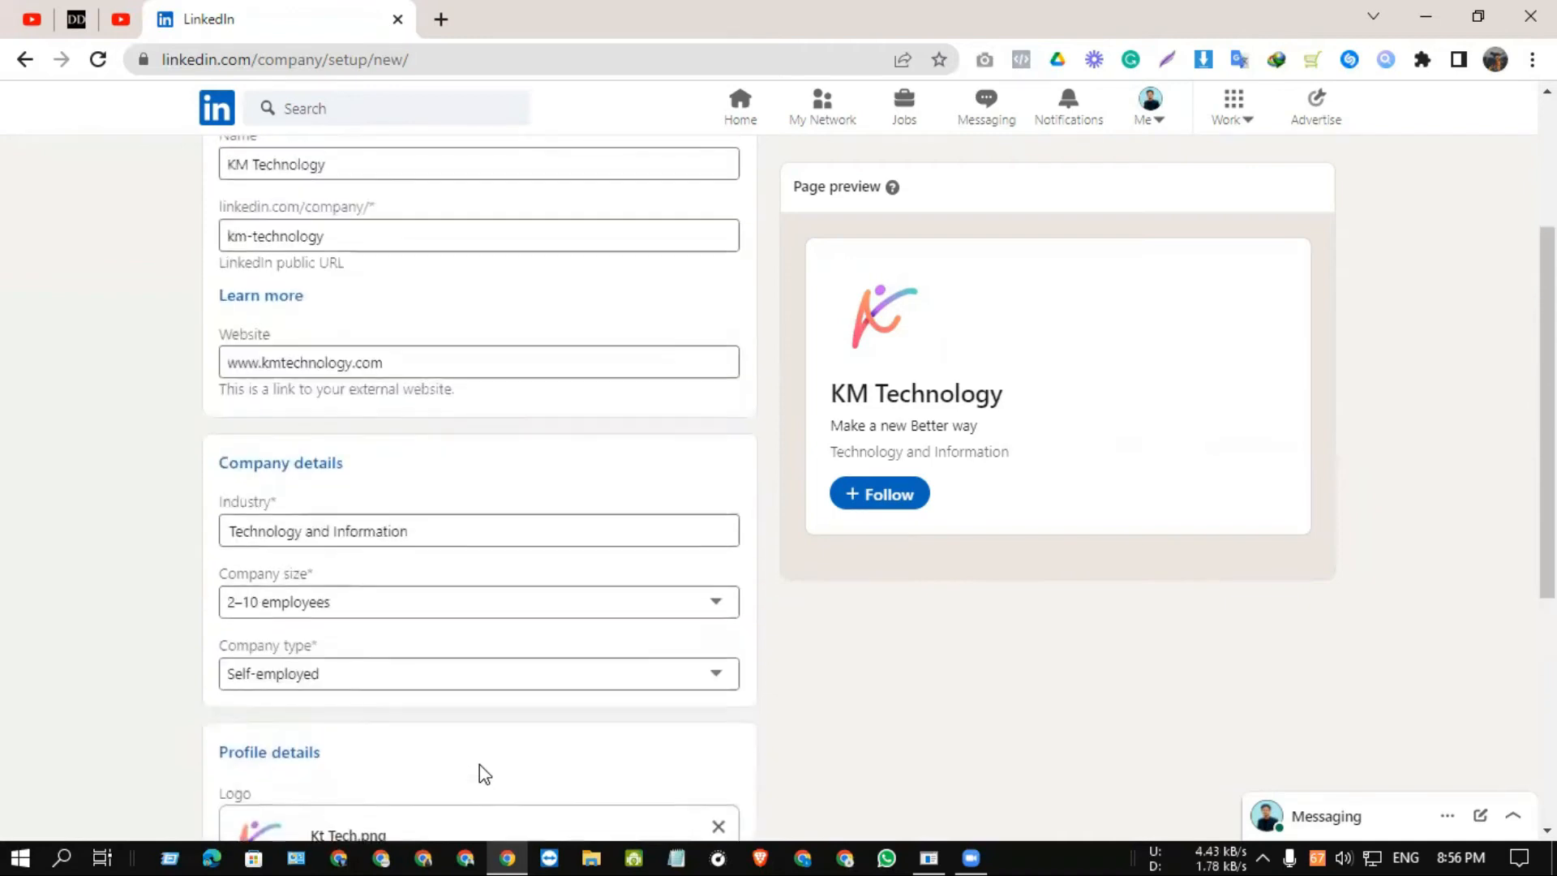
pyautogui.scroll(-5, 480, 763)
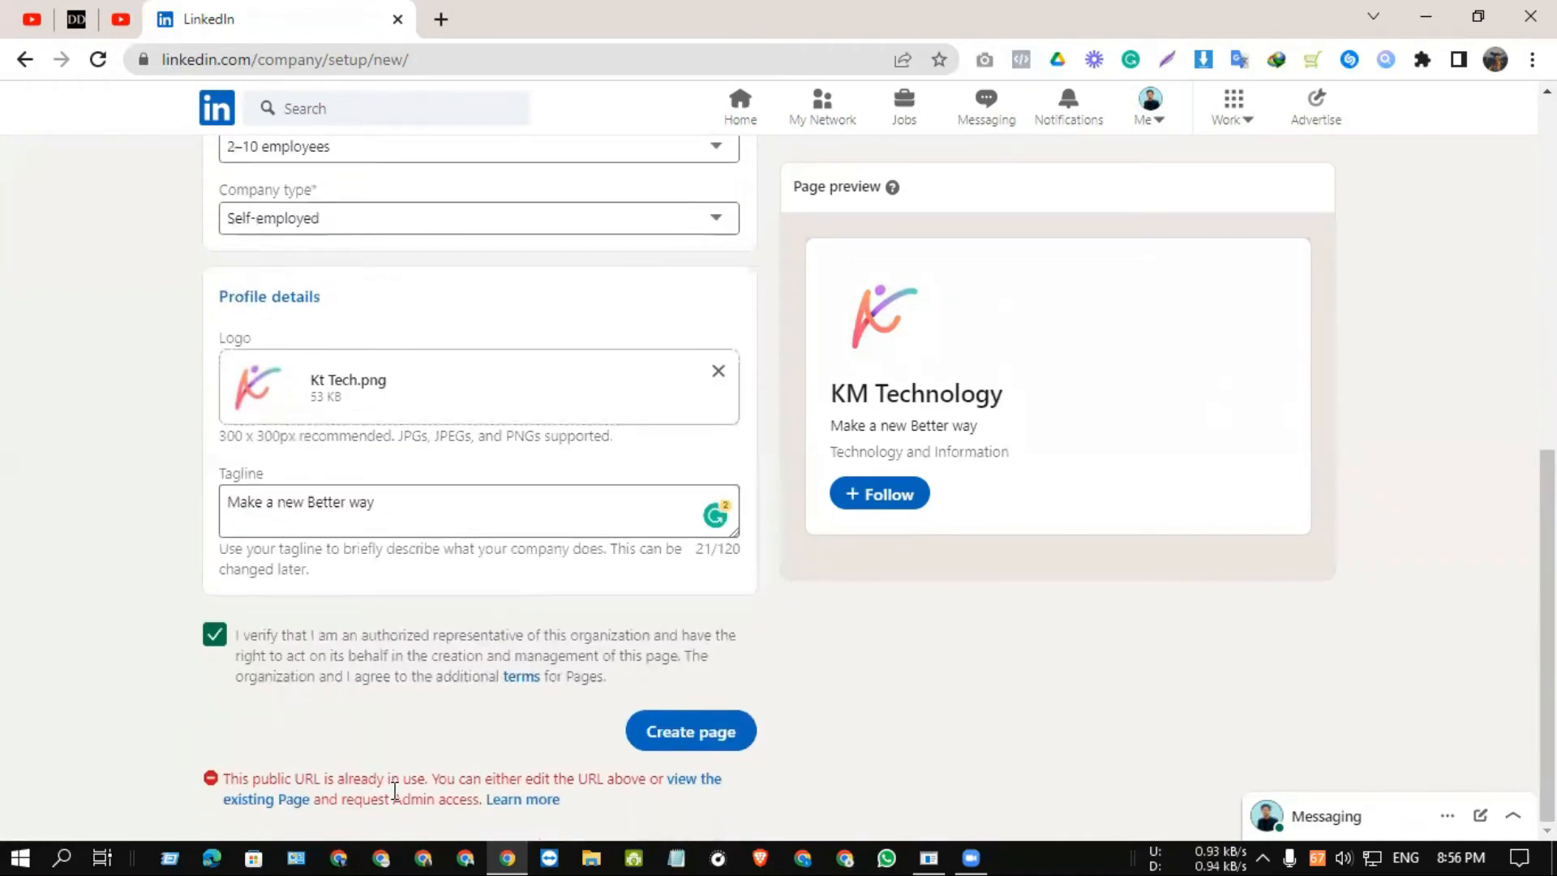
pyautogui.scroll(8, 907, 777)
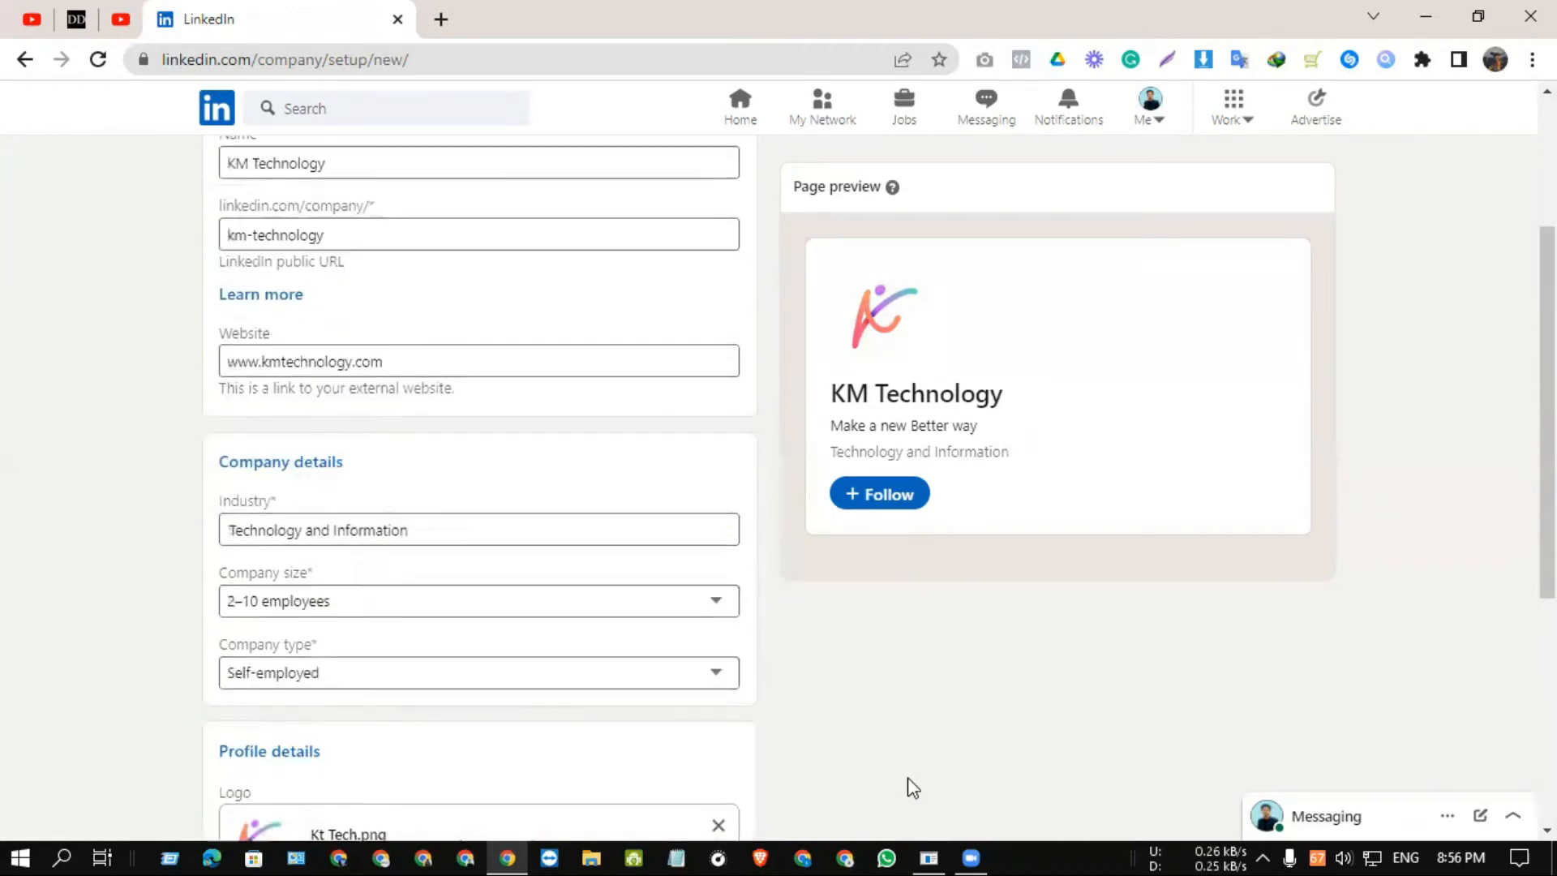
pyautogui.click(369, 387)
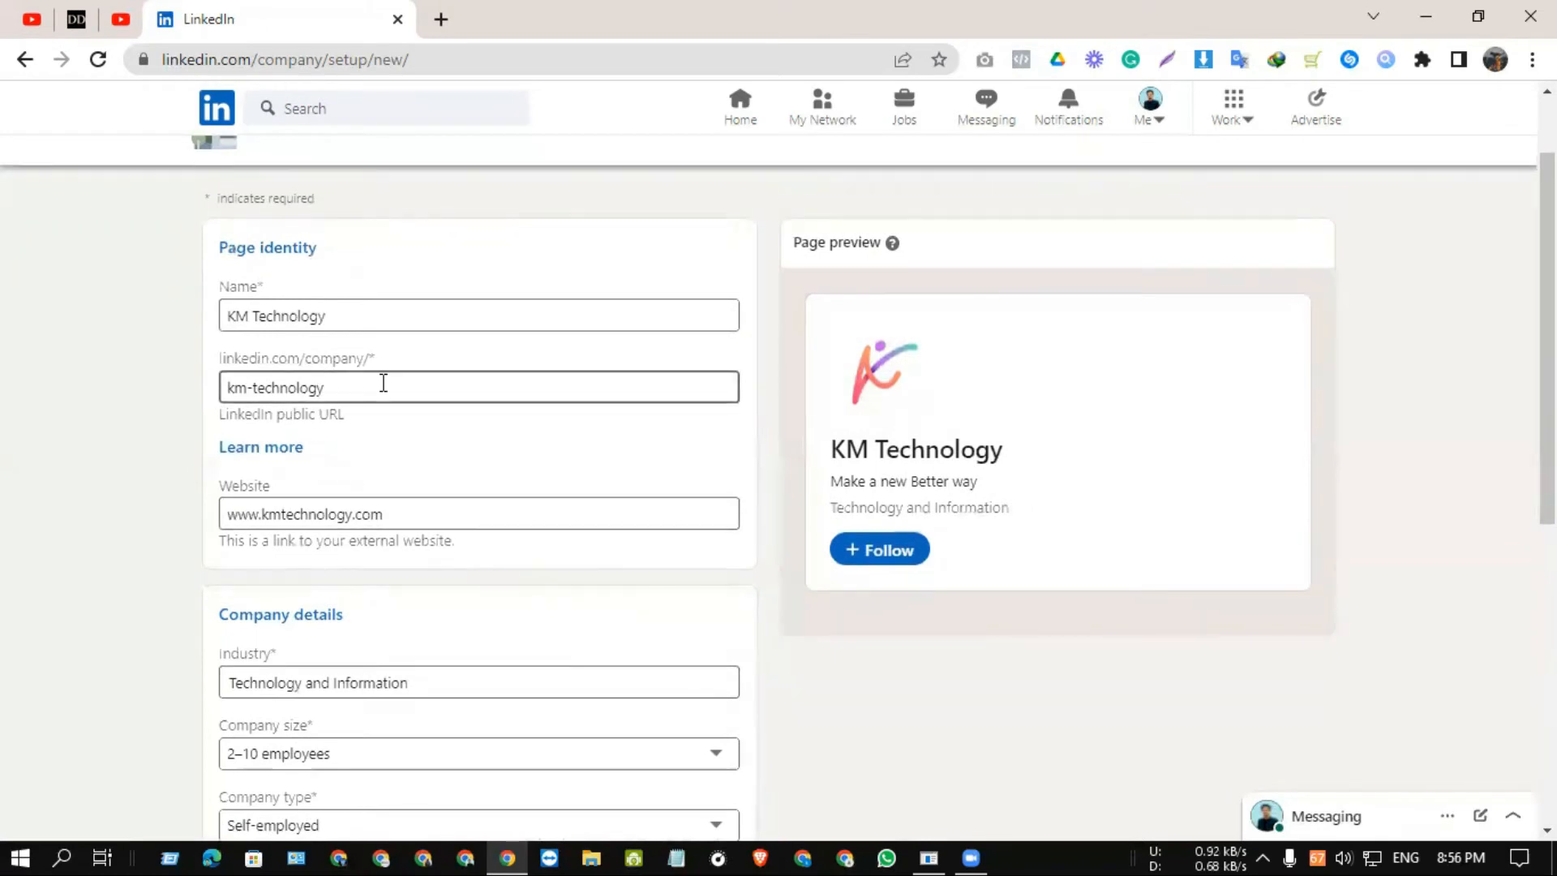
pyautogui.press('BackSpace')
pyautogui.press('BackSpace')
pyautogui.press('BackSpace')
pyautogui.press('BackSpace')
pyautogui.press('BackSpace')
pyautogui.press('BackSpace')
pyautogui.press('BackSpace')
pyautogui.press('BackSpace')
pyautogui.press('BackSpace')
pyautogui.press('BackSpace')
pyautogui.press('BackSpace')
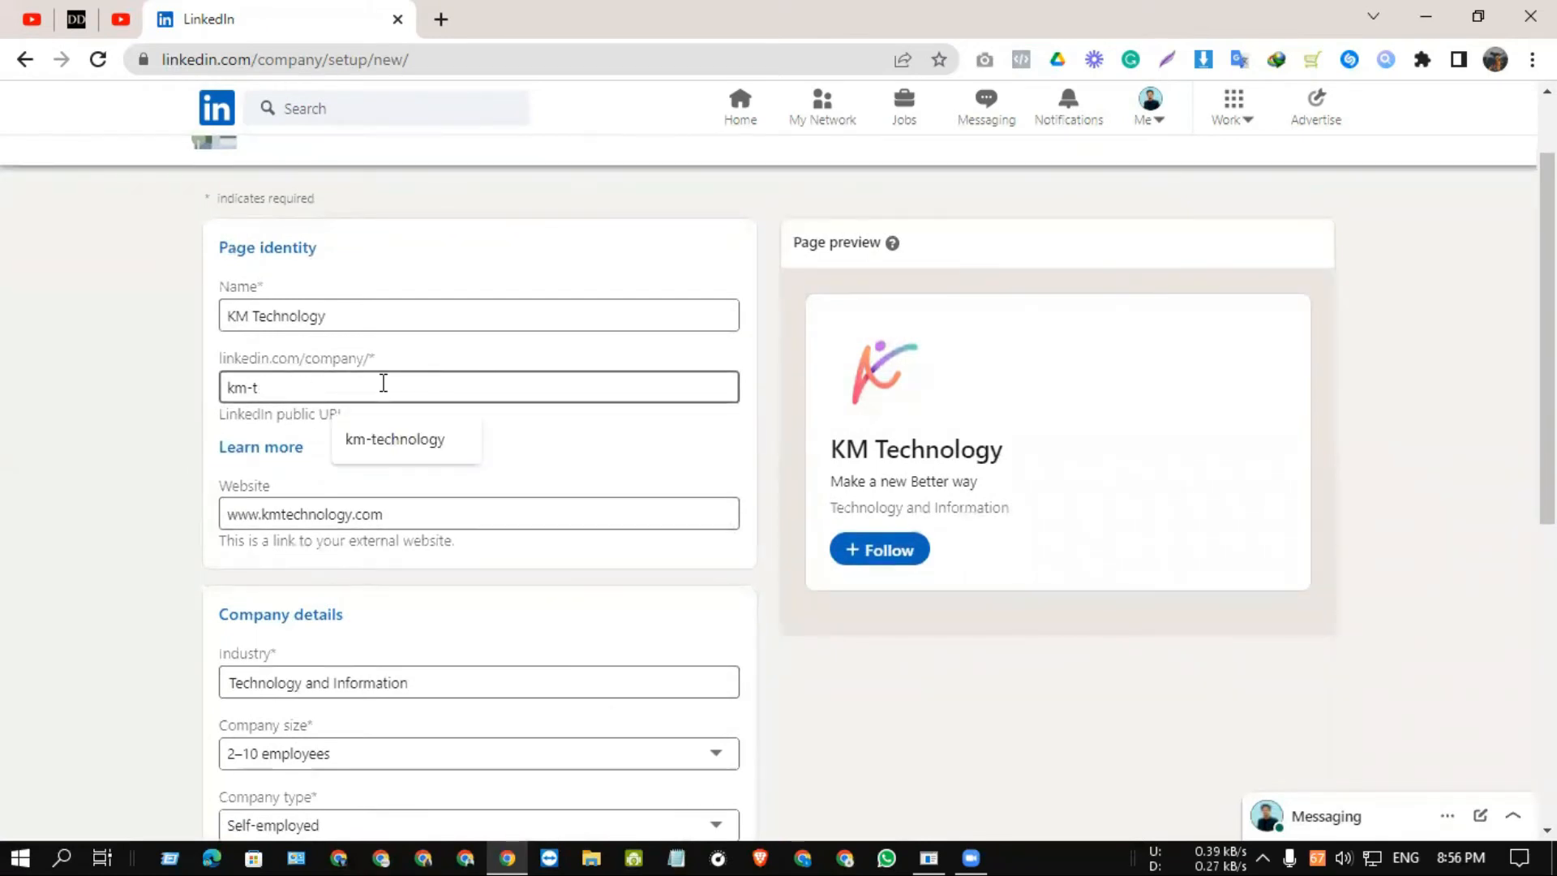
pyautogui.write('m-')
pyautogui.write('t')
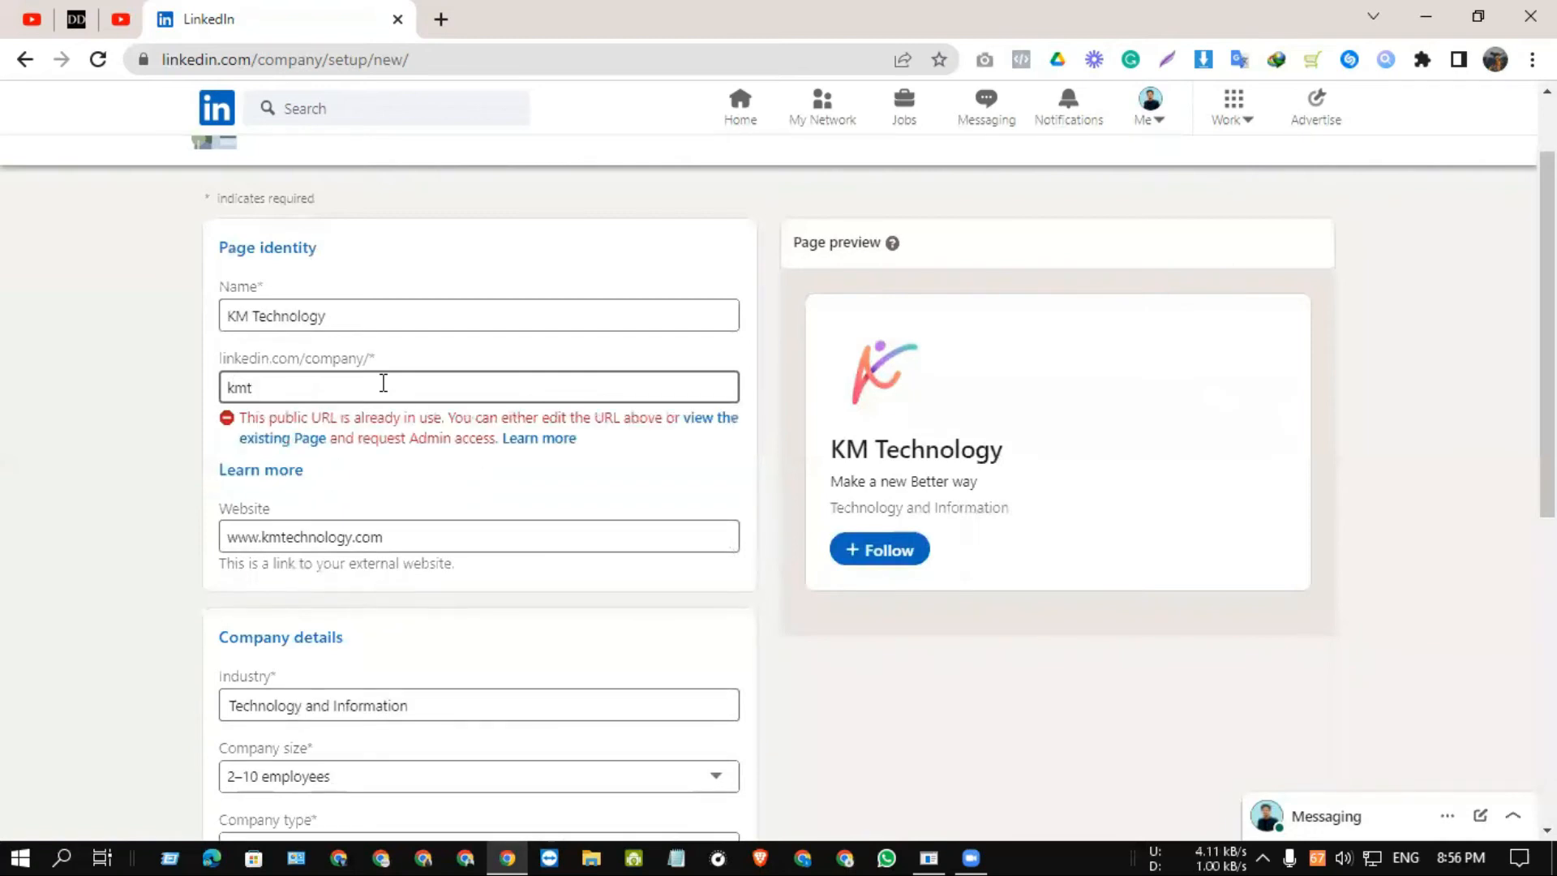
pyautogui.write('echnology')
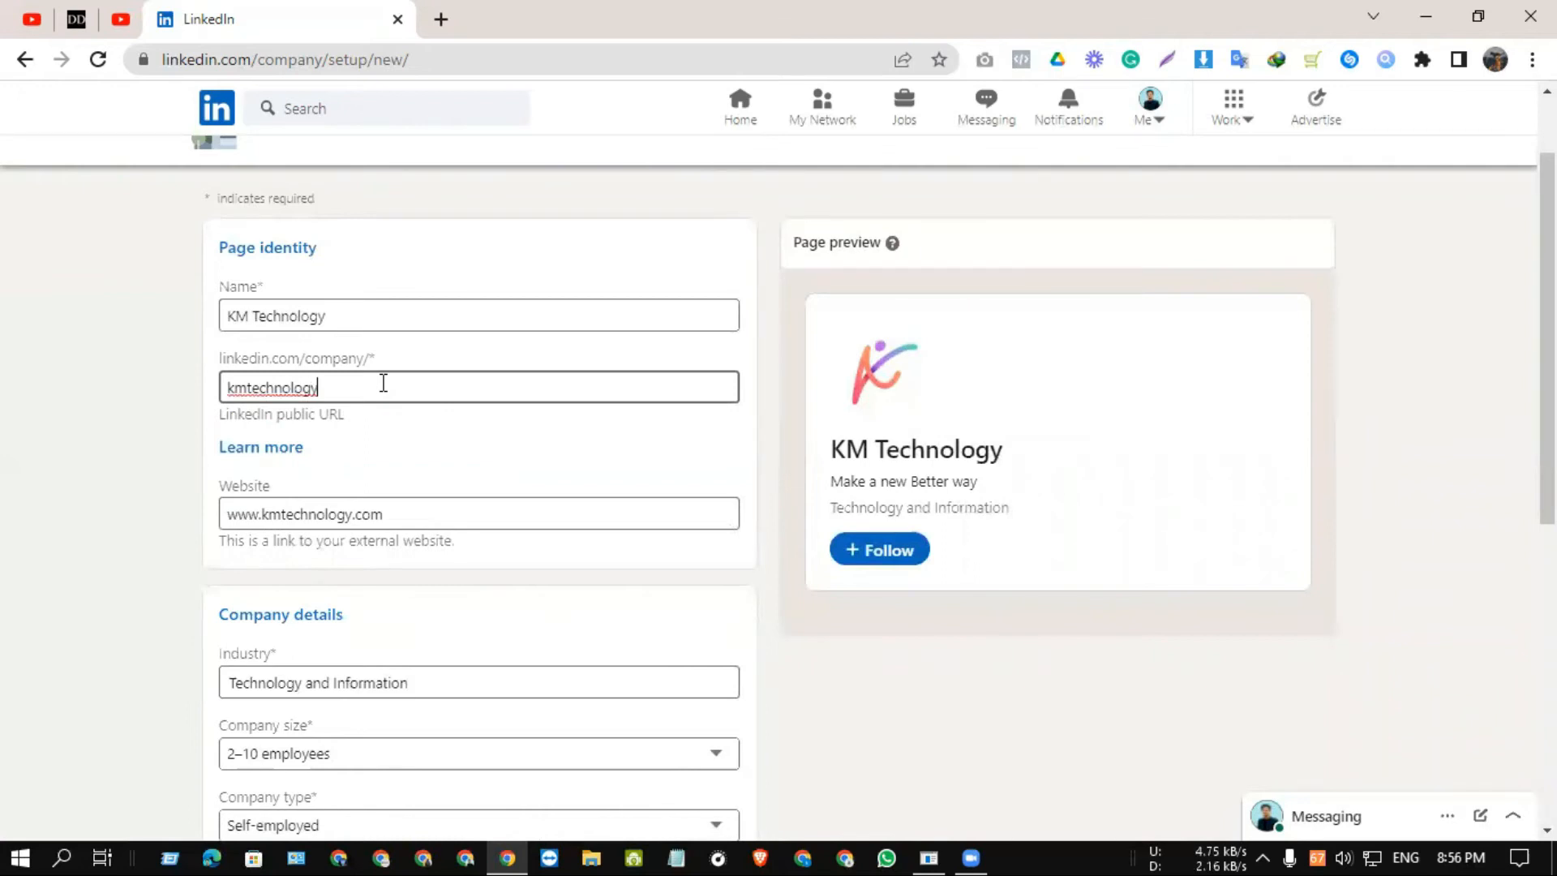
# Extend the public URL to kmtechnology24 and submit the form to create the company page.
pyautogui.click(443, 420)
pyautogui.scroll(-7, 438, 422)
pyautogui.click(649, 740)
pyautogui.scroll(5, 960, 758)
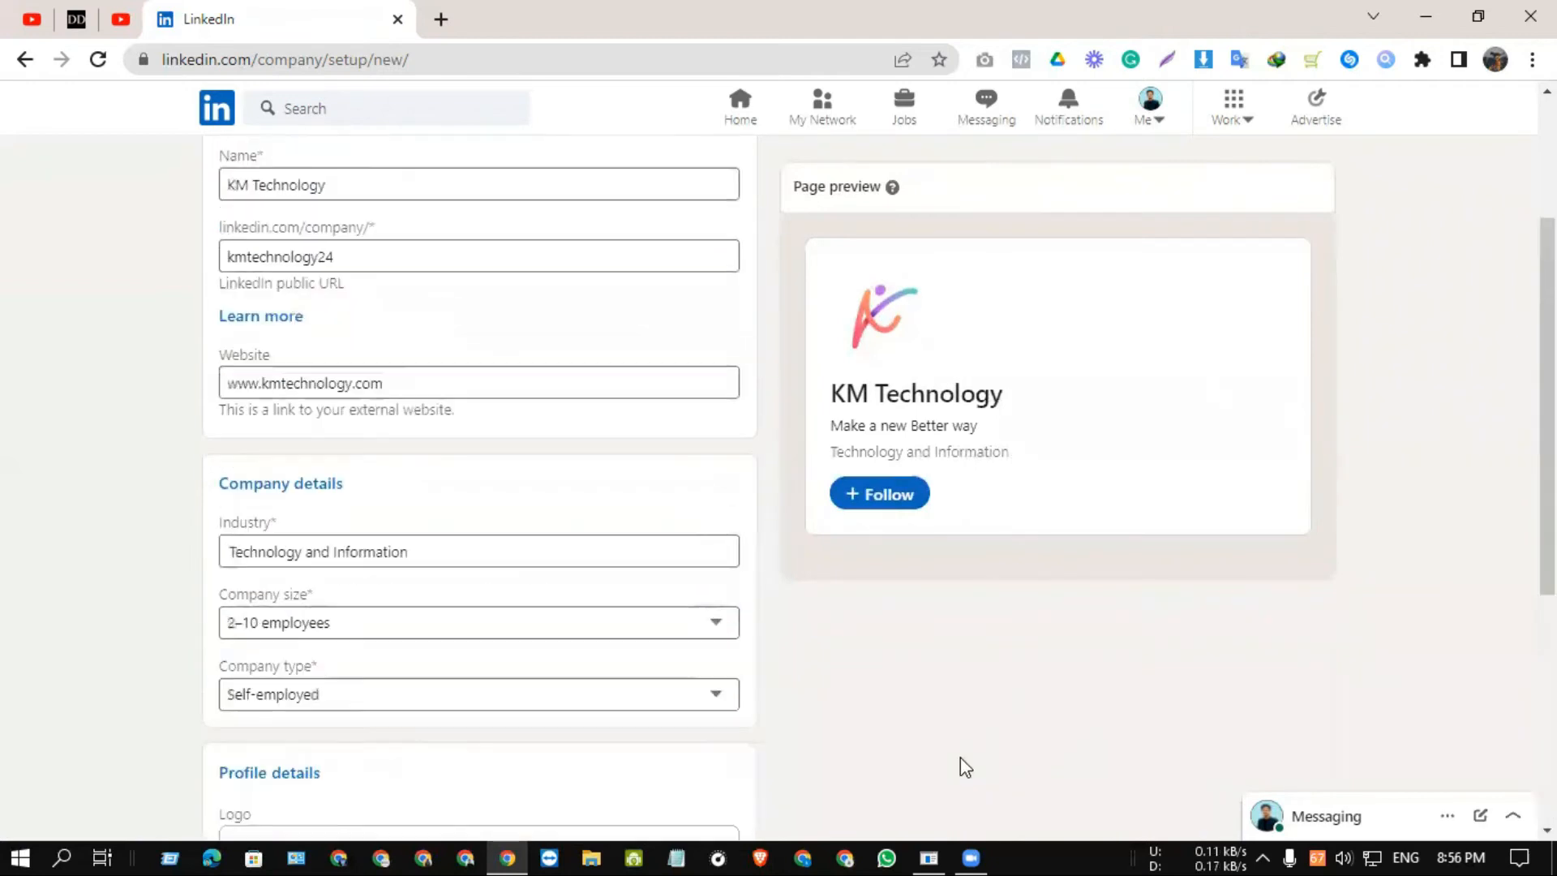
pyautogui.scroll(3, 960, 758)
pyautogui.click(398, 488)
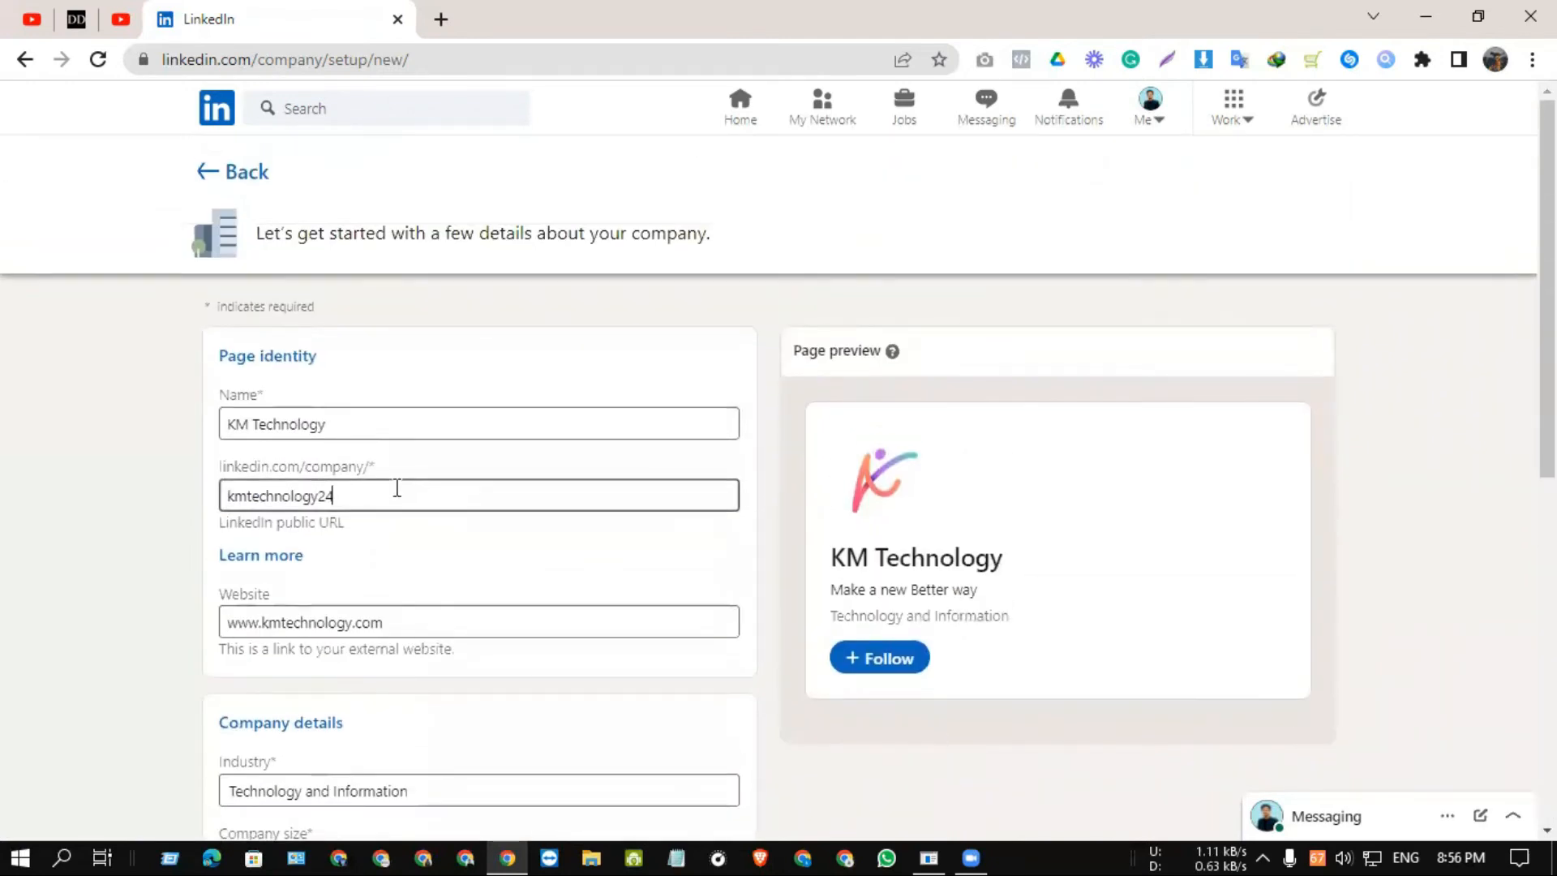
pyautogui.scroll(-5, 454, 576)
pyautogui.scroll(-2, 454, 576)
pyautogui.click(657, 752)
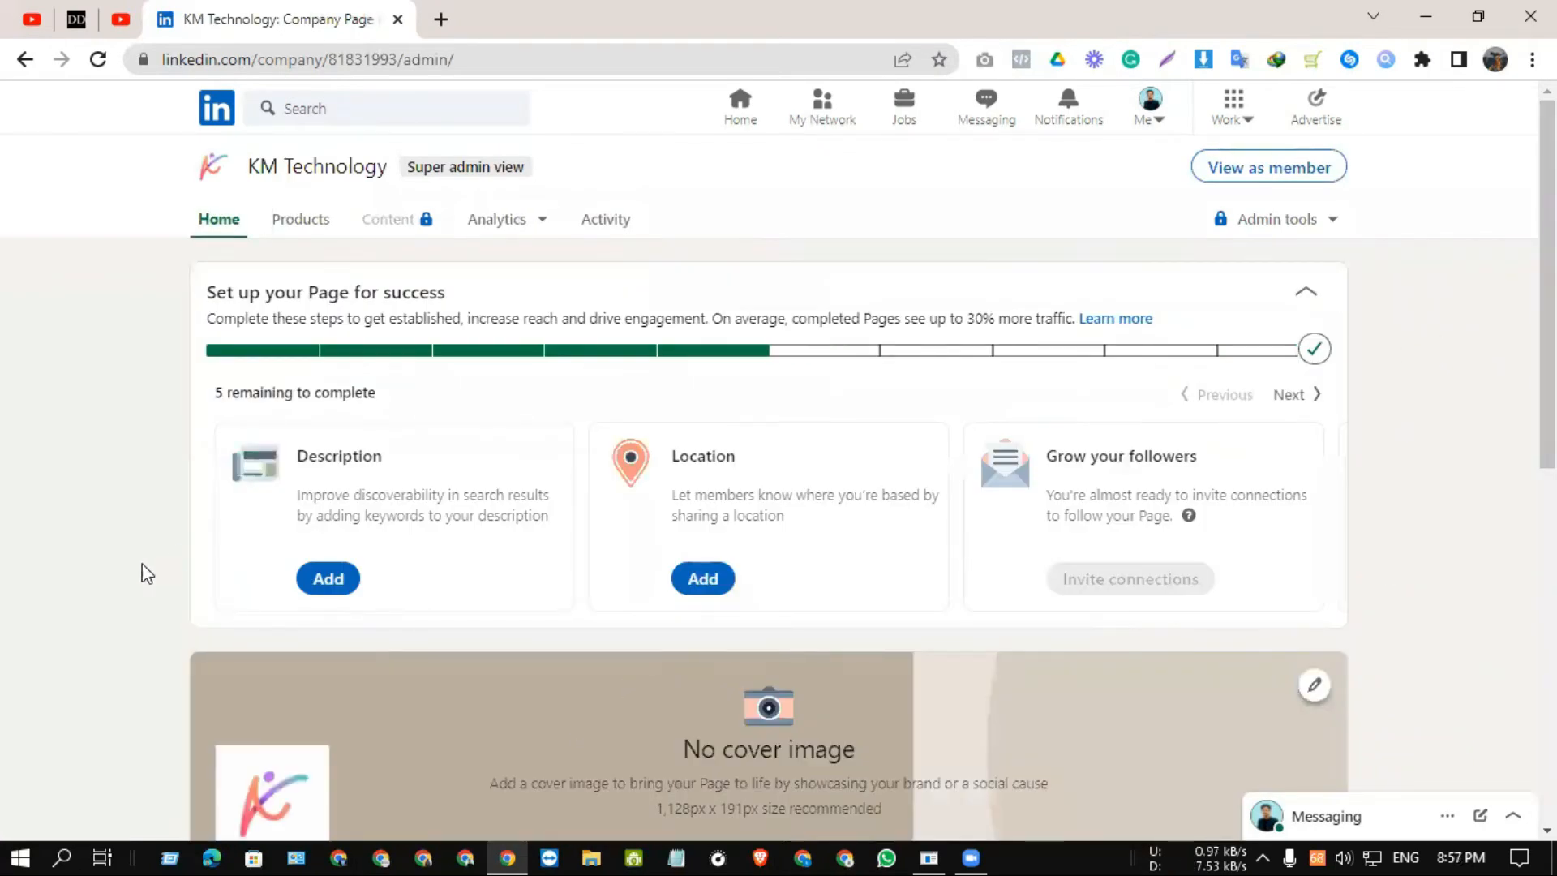
# Look over the new page's admin home and open its description for editing.
pyautogui.scroll(-3, 1481, 348)
pyautogui.scroll(3, 1481, 349)
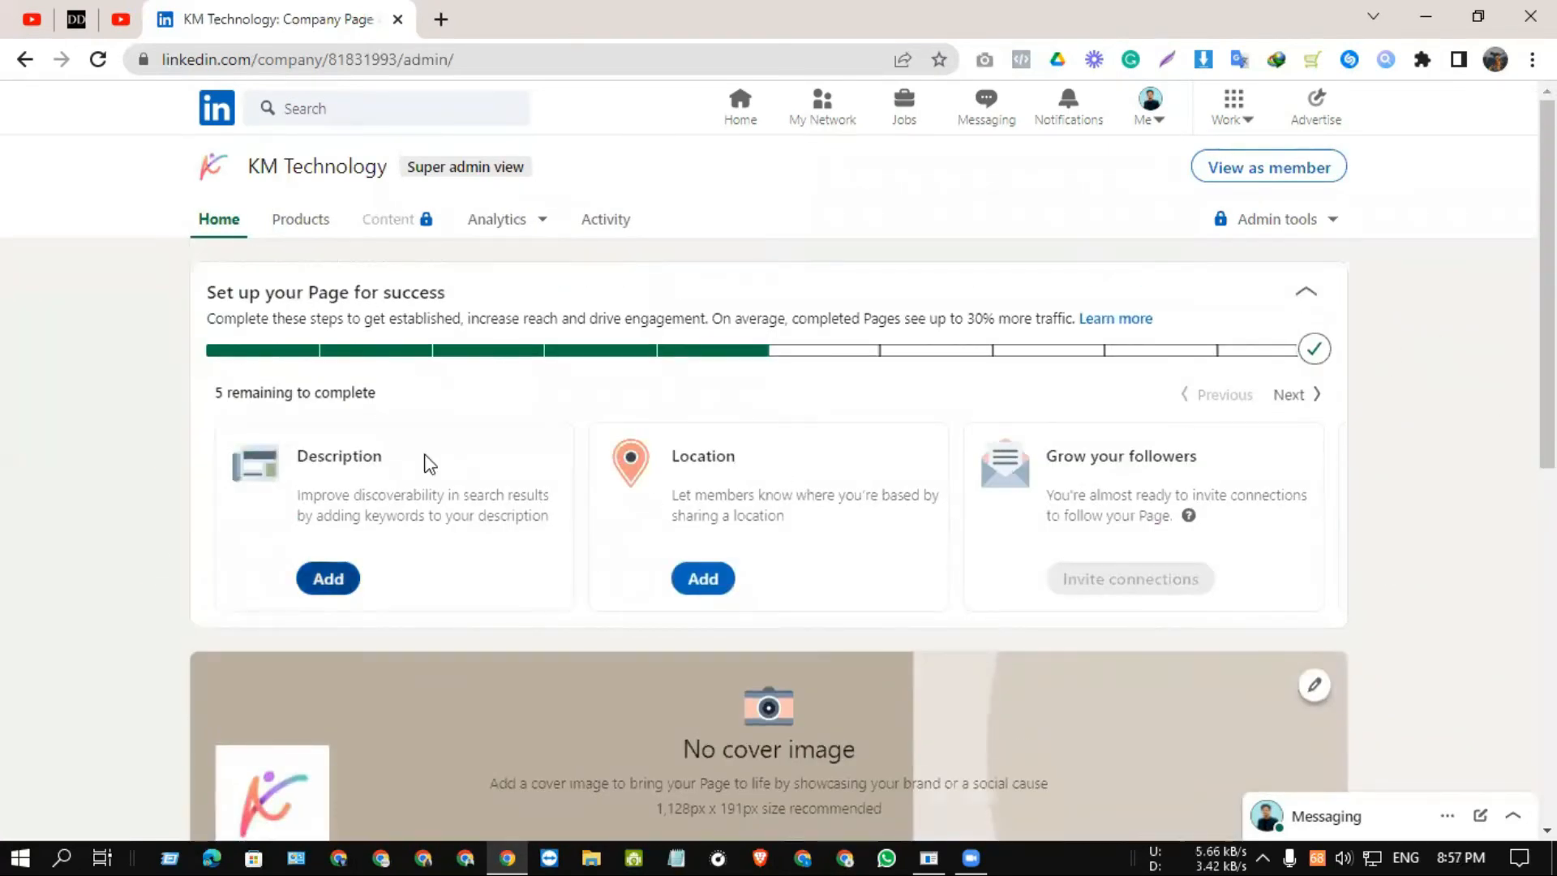
pyautogui.scroll(7, 678, 446)
pyautogui.scroll(-7, 678, 445)
pyautogui.scroll(2, 434, 476)
pyautogui.scroll(7, 430, 475)
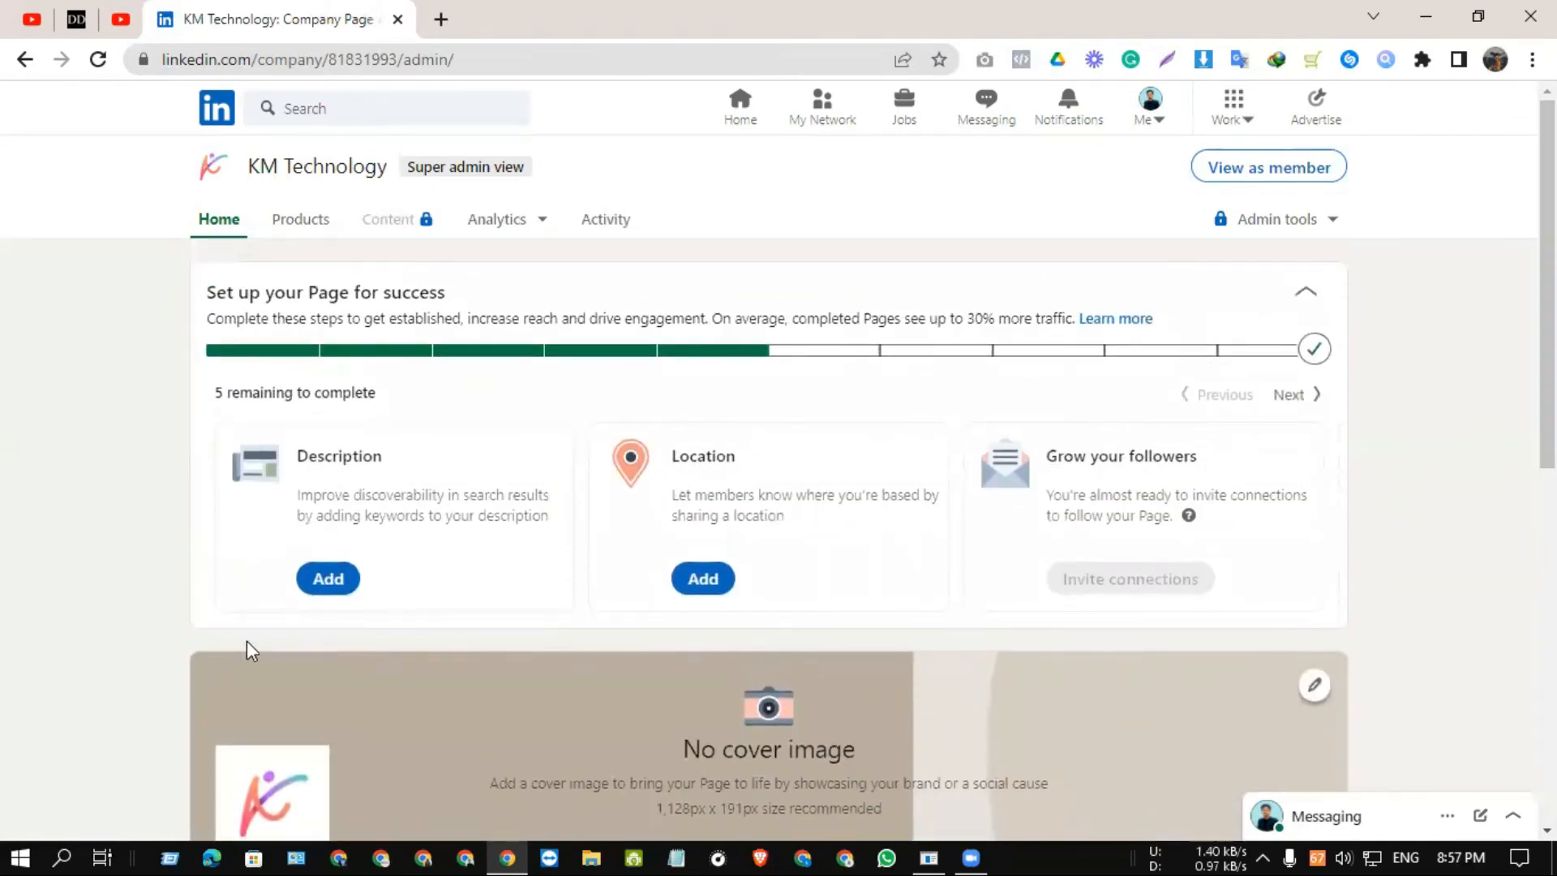
pyautogui.click(319, 580)
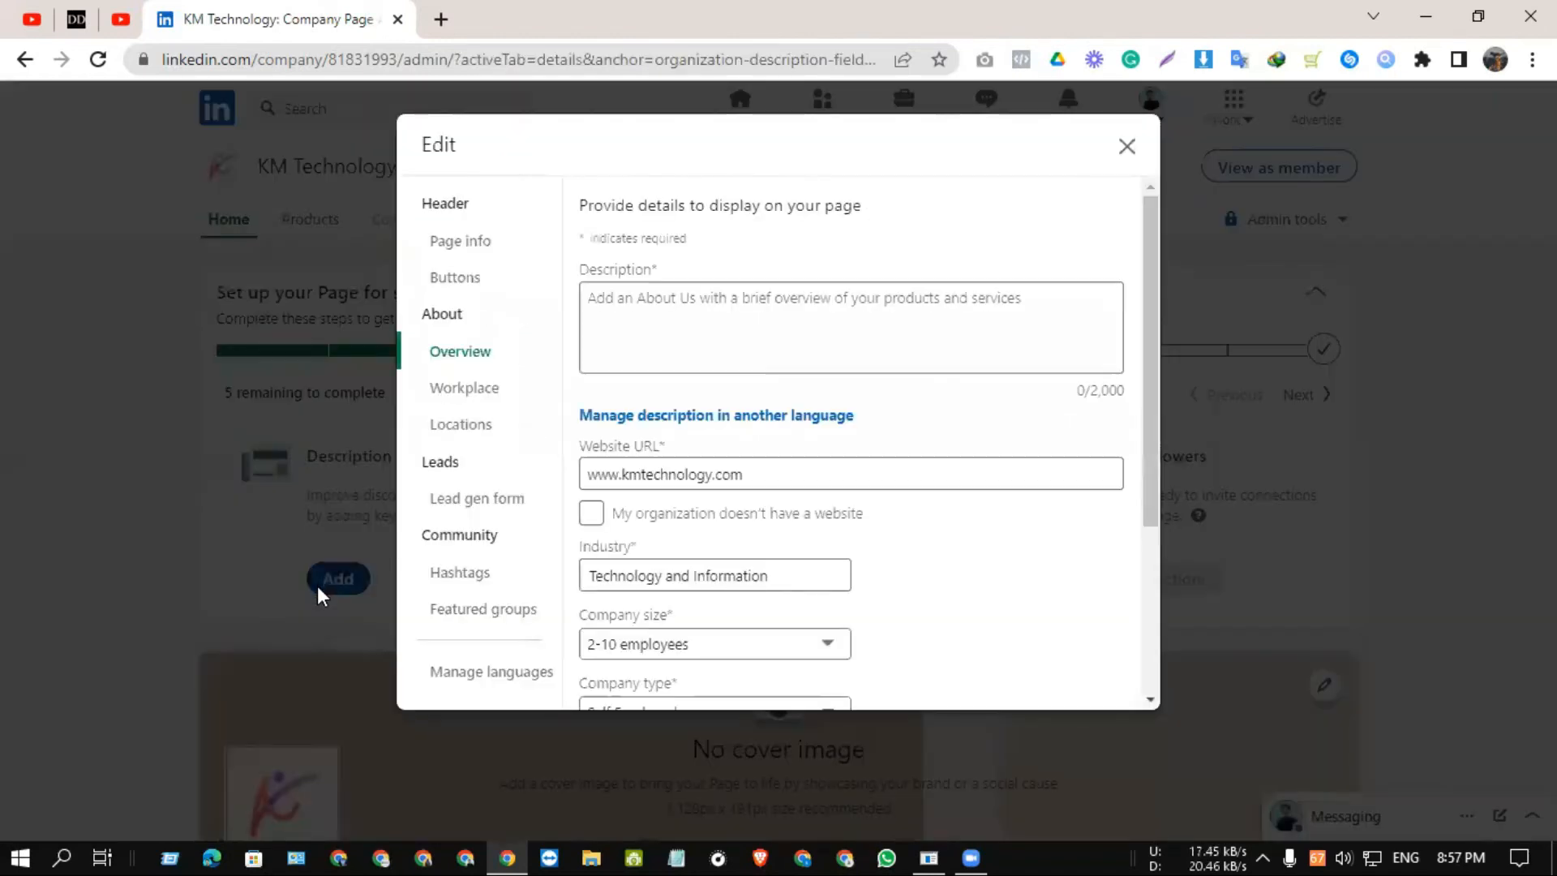
pyautogui.click(608, 313)
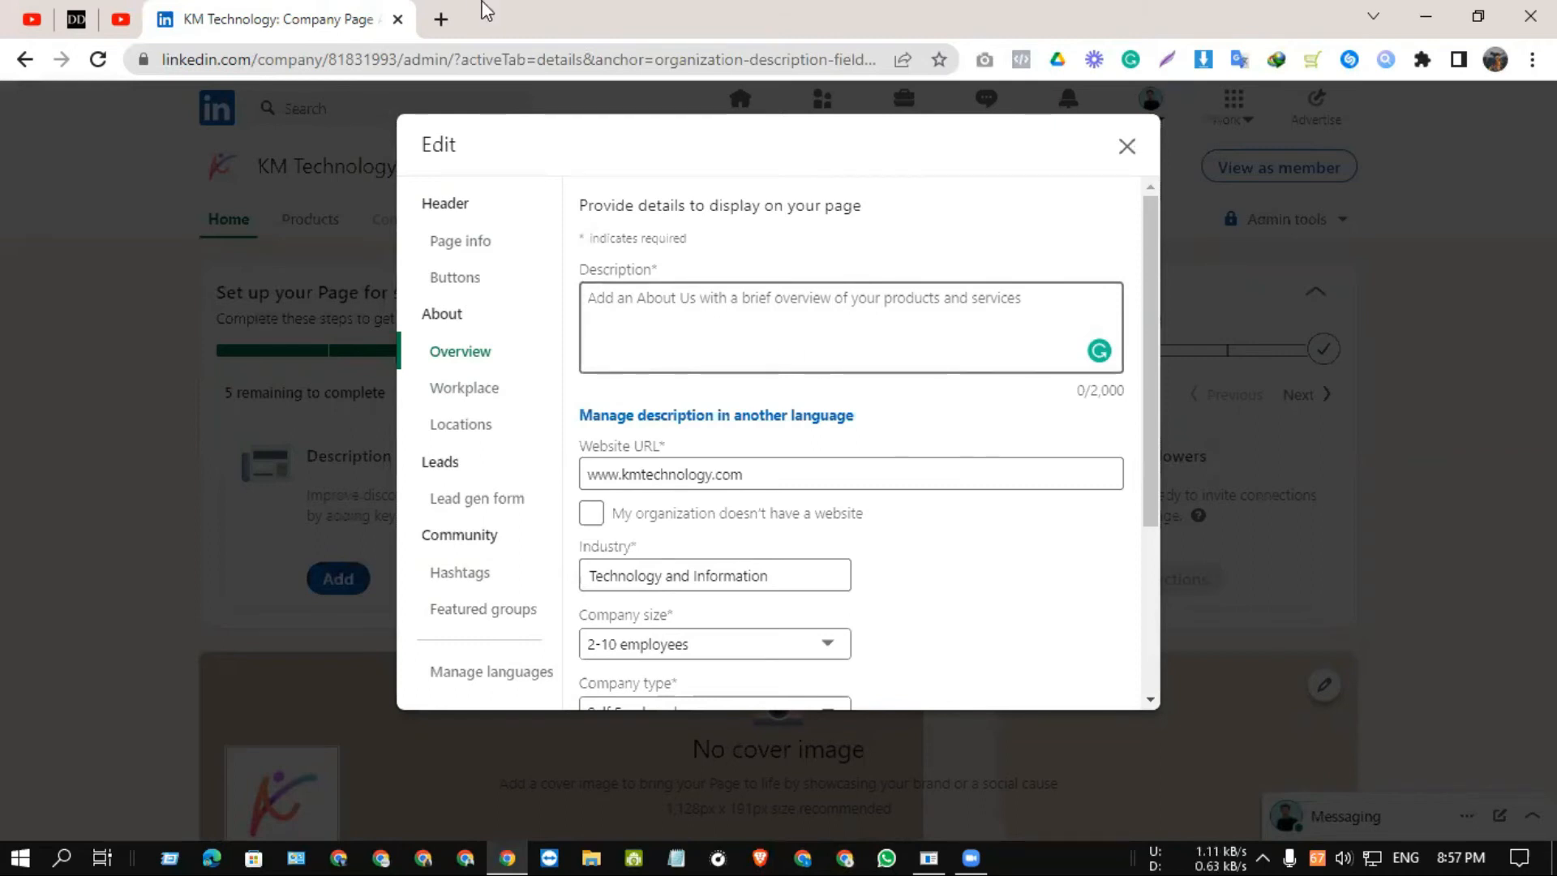
# Search the web for "Lorem ipsum", open lipsum.com, and copy the "What is Lorem Ipsum?" paragraph.
pyautogui.click(440, 20)
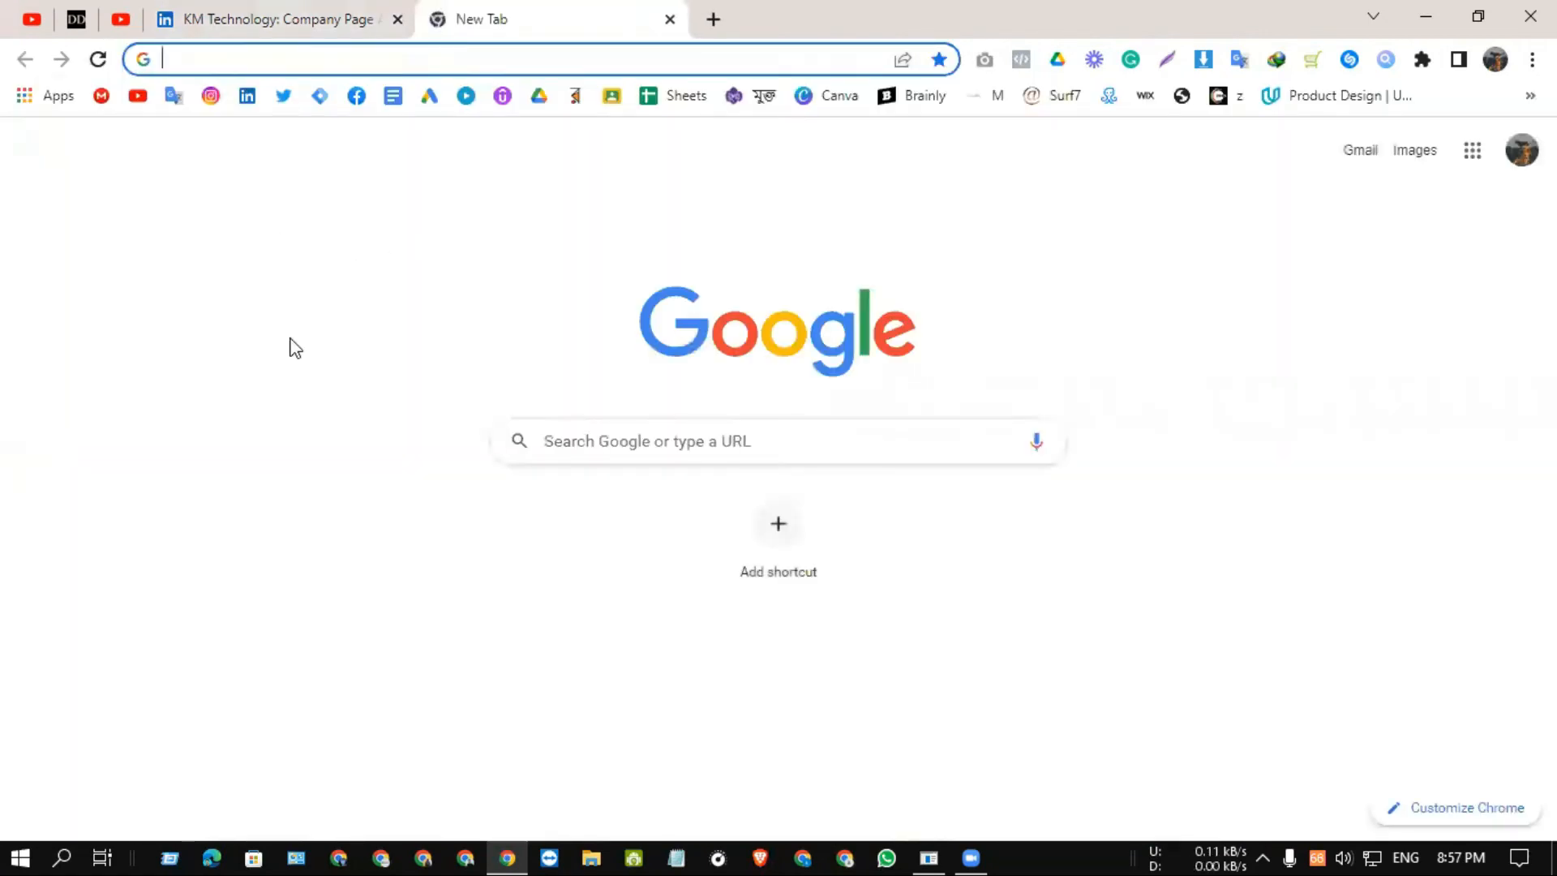
pyautogui.write('Lorem ipsum')
pyautogui.press('Return')
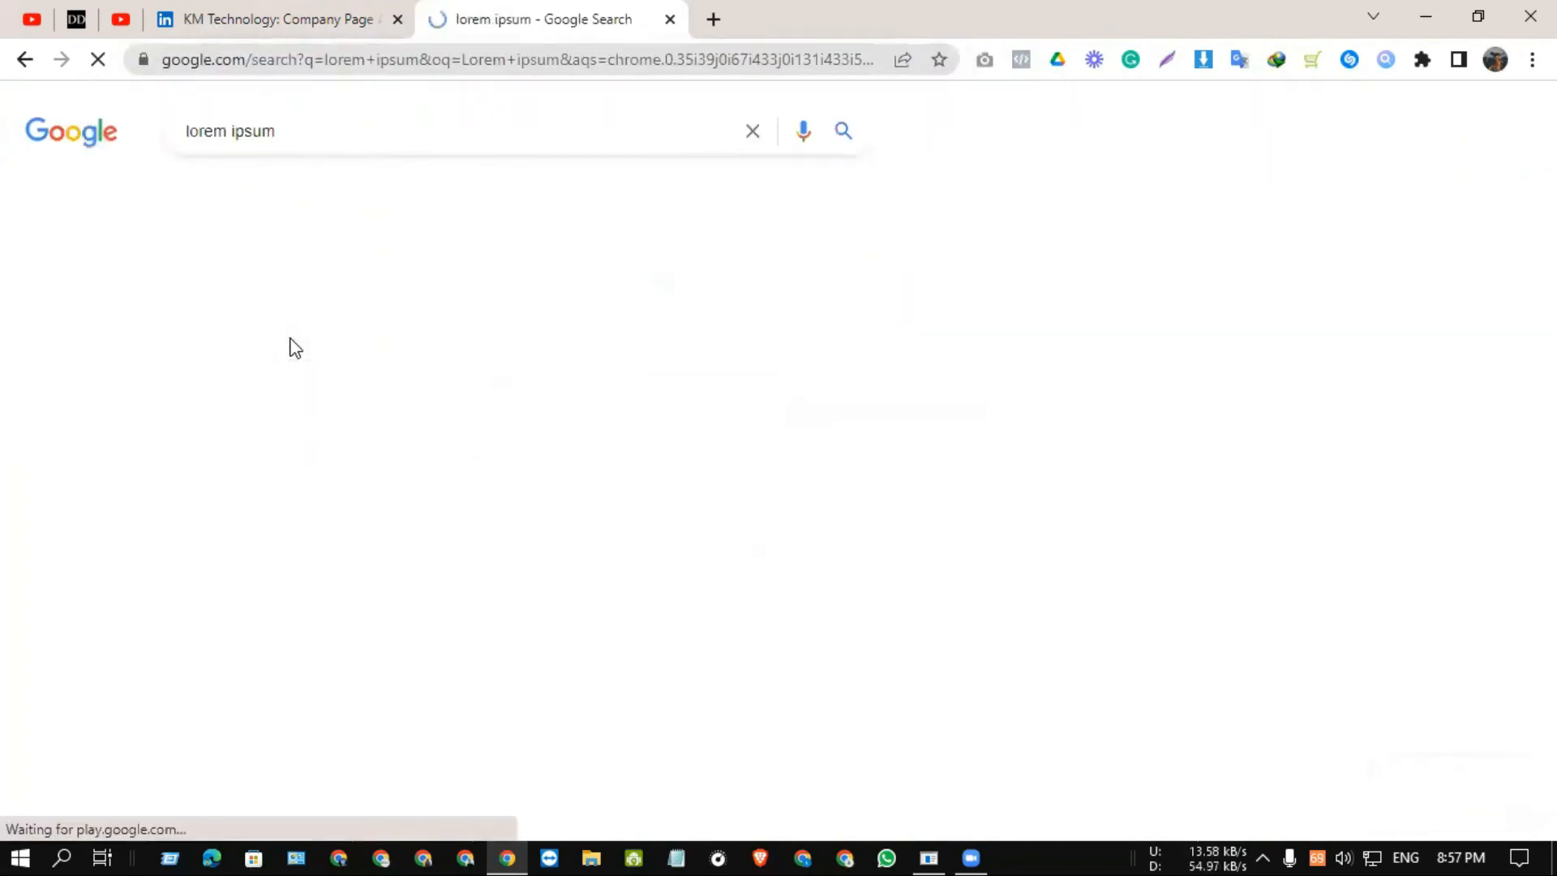
pyautogui.click(328, 311)
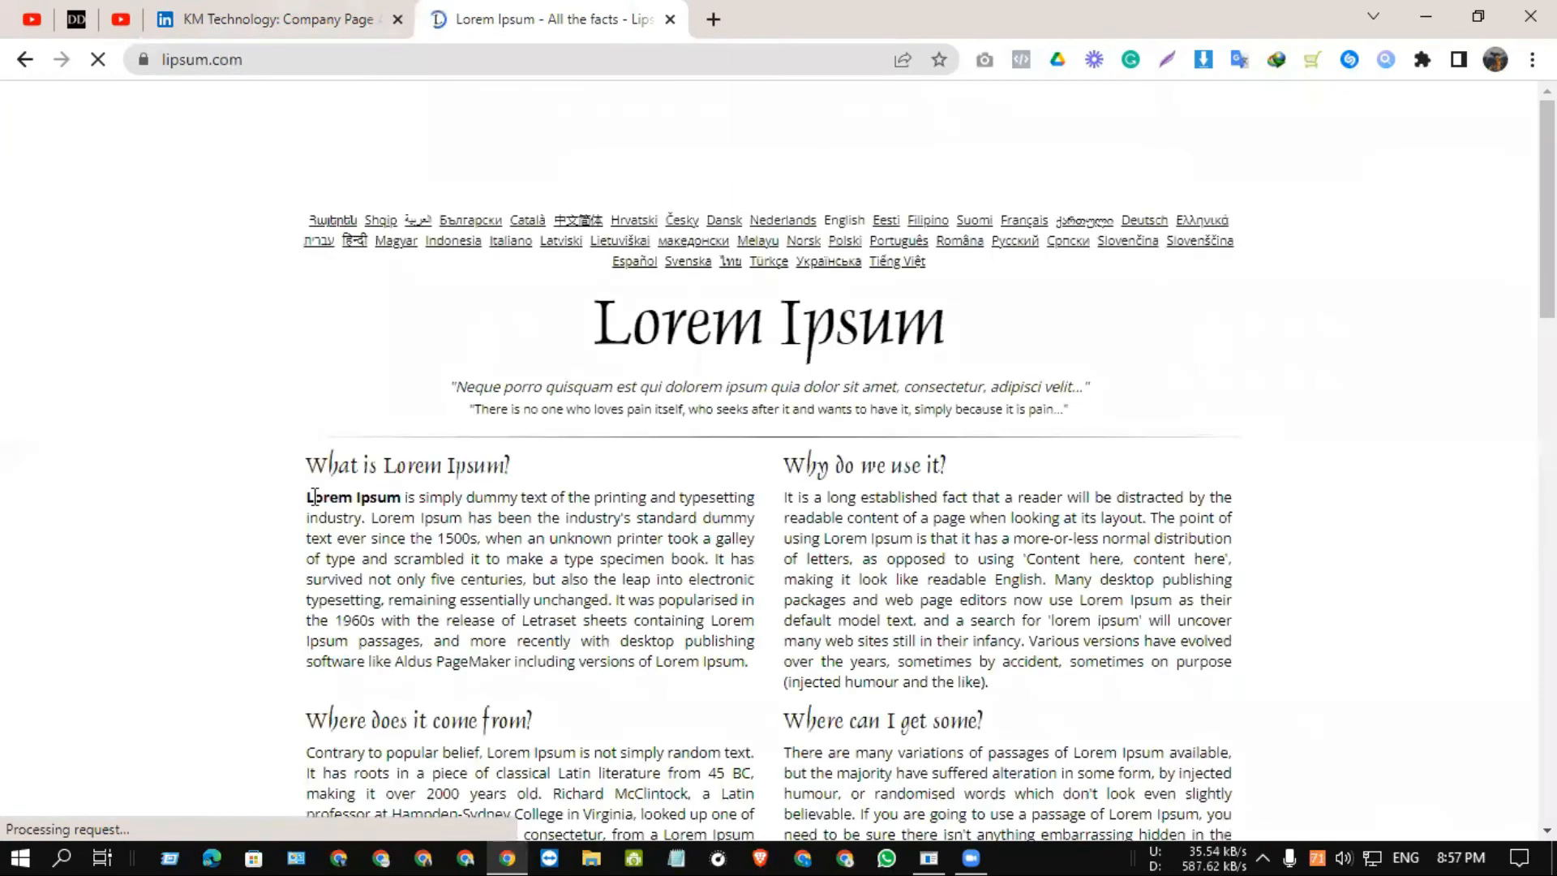
pyautogui.moveTo(304, 502); pyautogui.dragTo(603, 704)
pyautogui.click(739, 704)
pyautogui.moveTo(750, 663); pyautogui.dragTo(308, 503)
pyautogui.hotkey('ctrl', 'c')
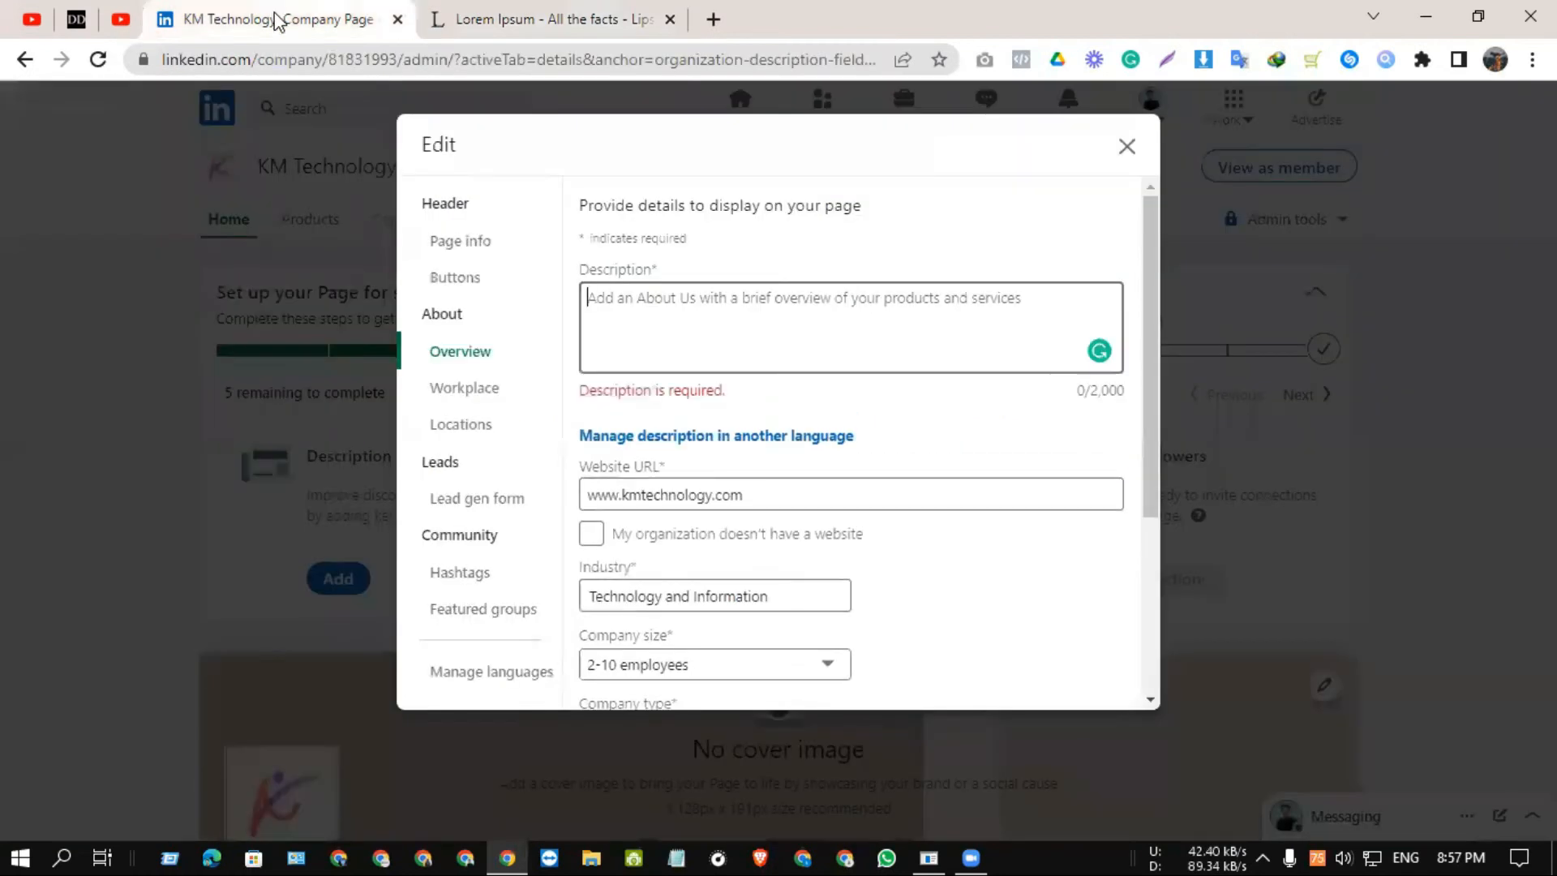
# Paste the copied Lorem Ipsum paragraph as the company page's description.
pyautogui.click(271, 18)
pyautogui.click(641, 328)
pyautogui.hotkey('ctrl', 'v')
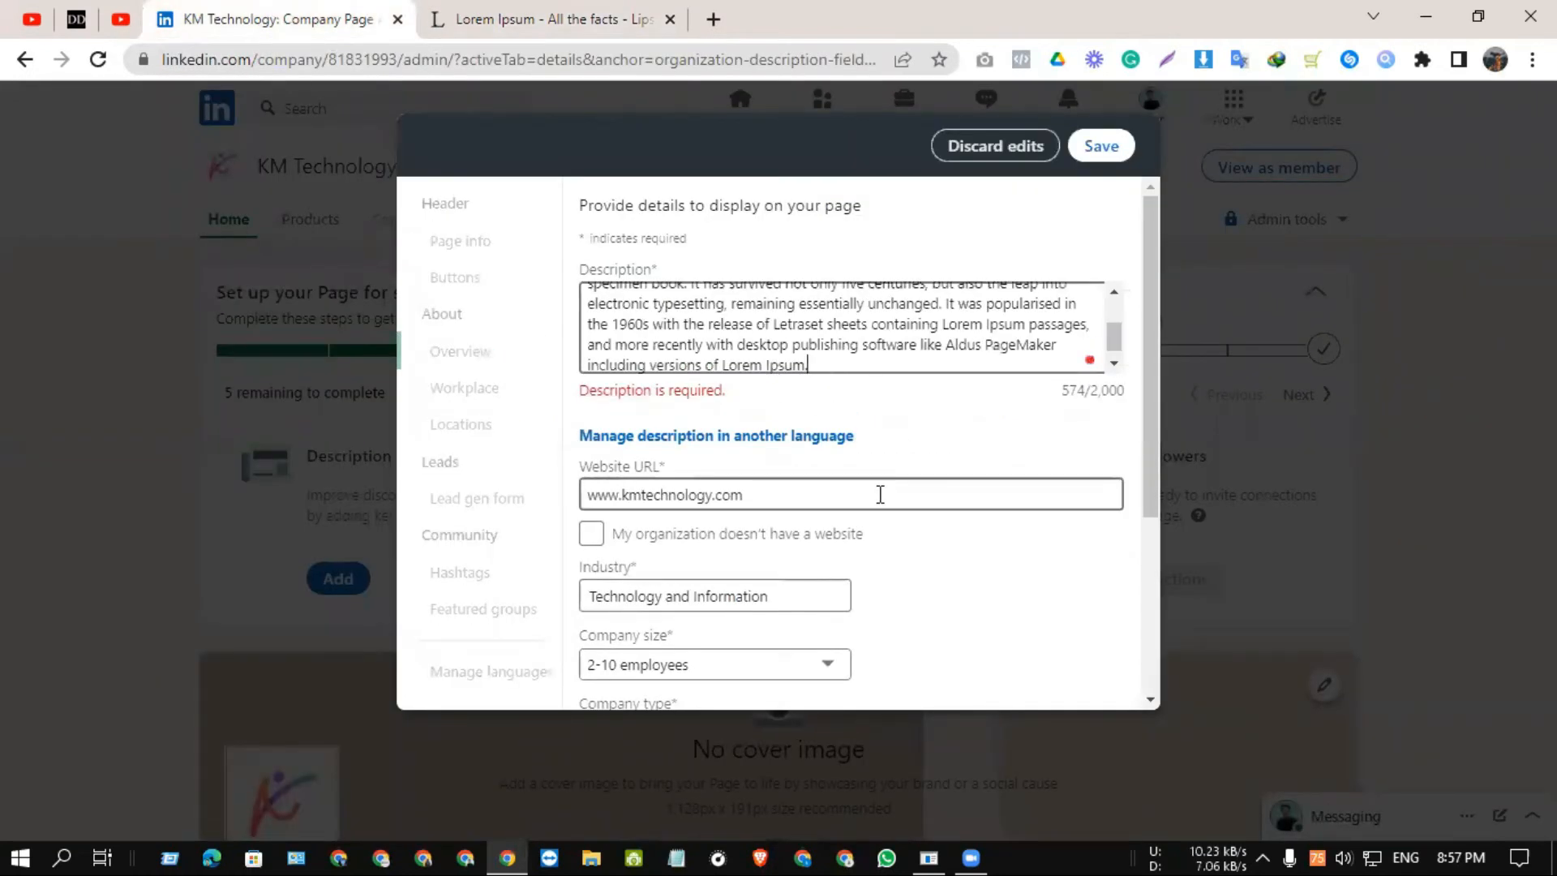
# Check the phone, founding year and other overview fields, save the description, and decline sharing the edits in a post.
pyautogui.scroll(-3, 824, 507)
pyautogui.scroll(2, 876, 454)
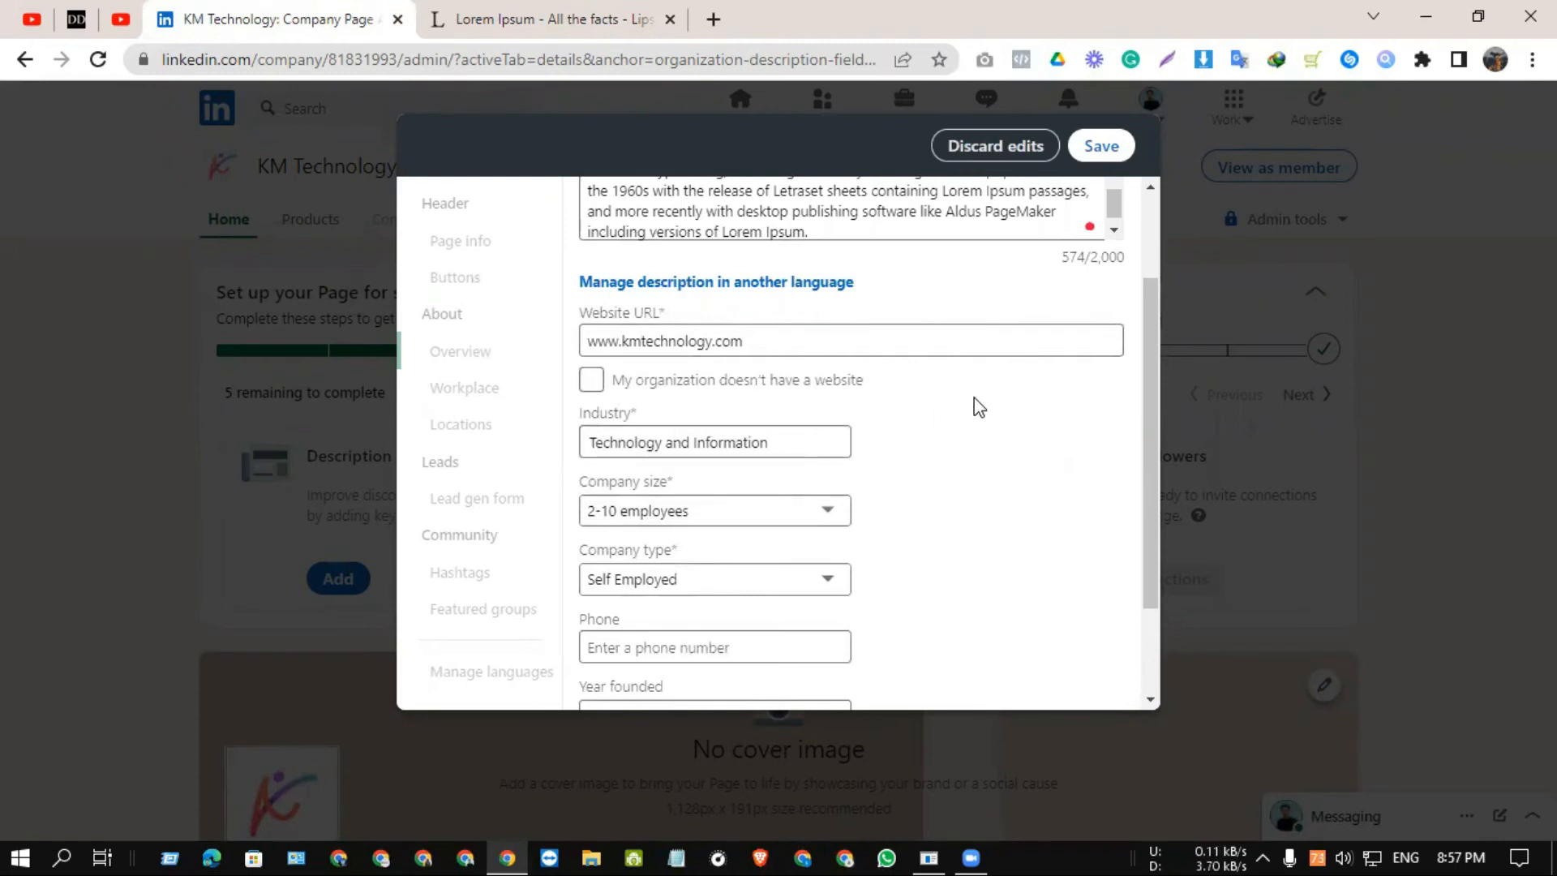
pyautogui.scroll(-2, 1019, 493)
pyautogui.click(843, 516)
pyautogui.click(1019, 514)
pyautogui.click(613, 515)
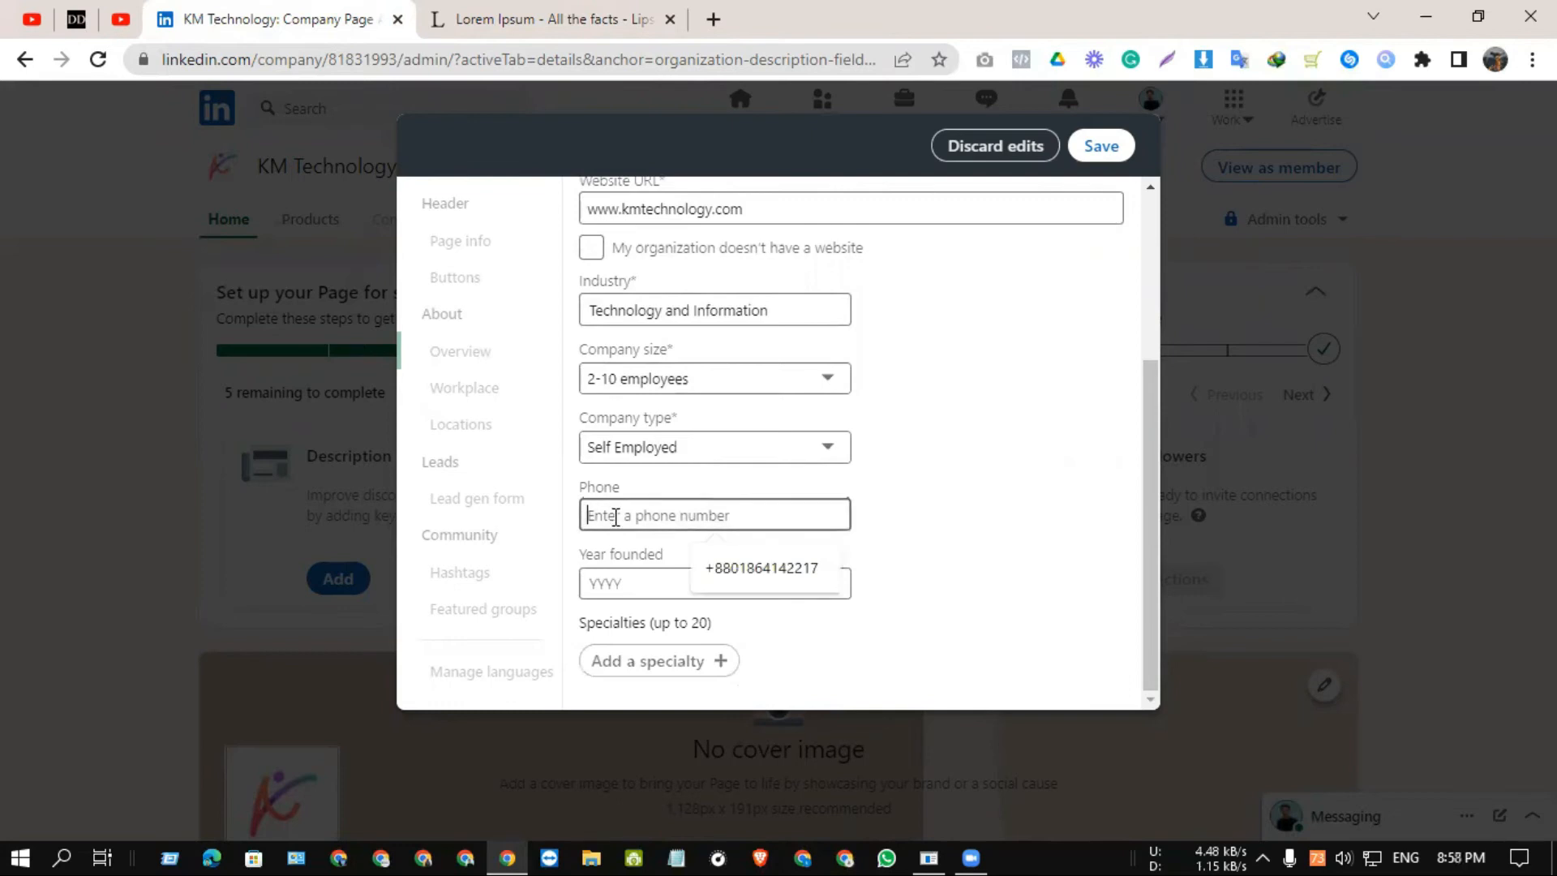
pyautogui.click(1001, 535)
pyautogui.click(616, 584)
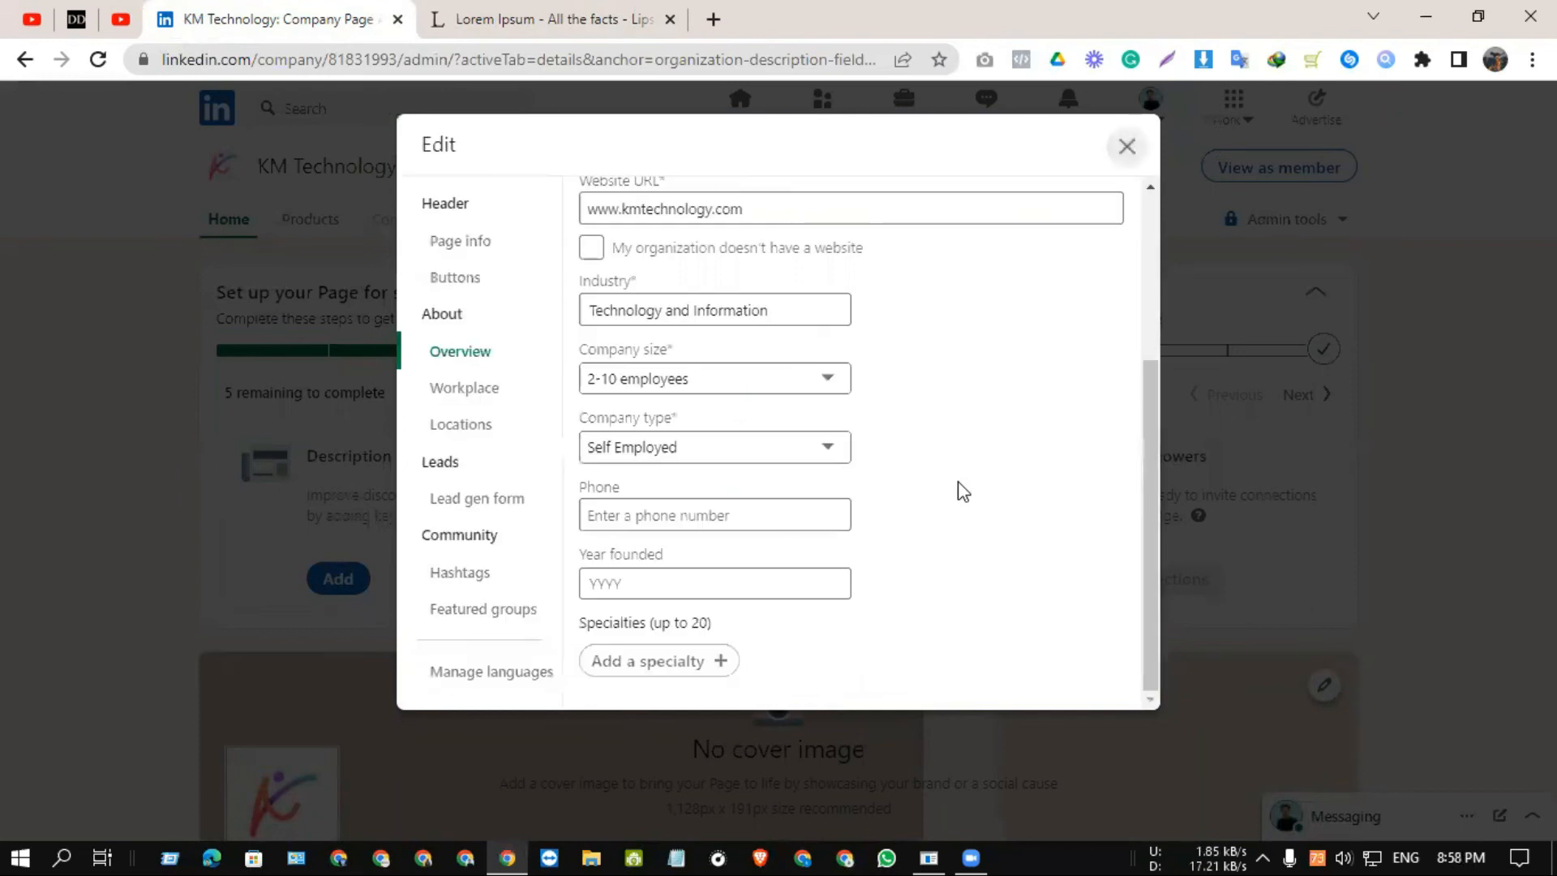
pyautogui.click(1124, 146)
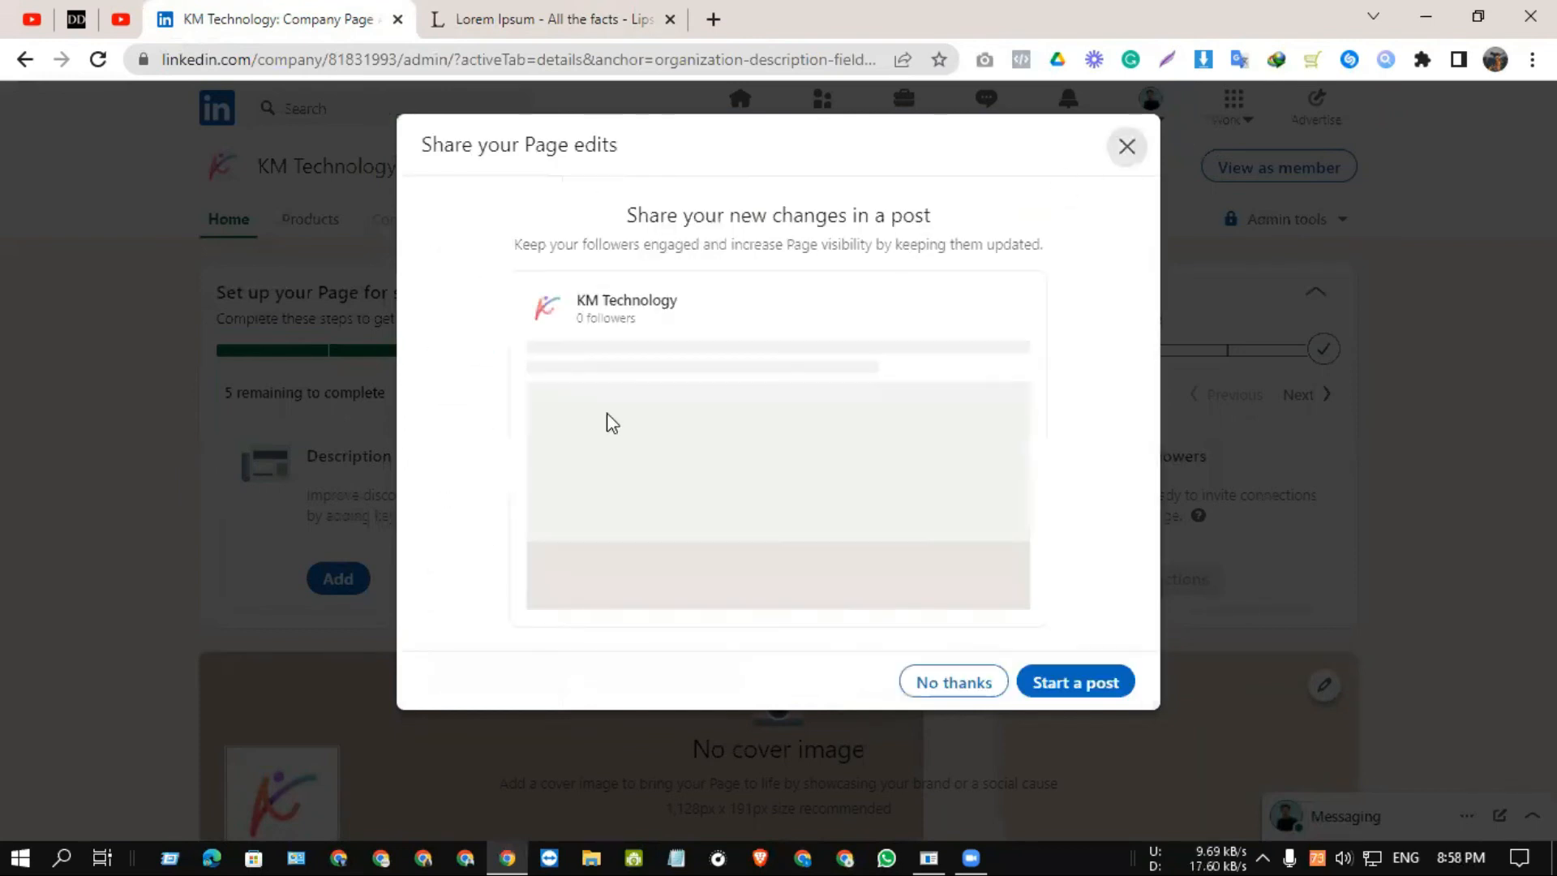
pyautogui.click(941, 685)
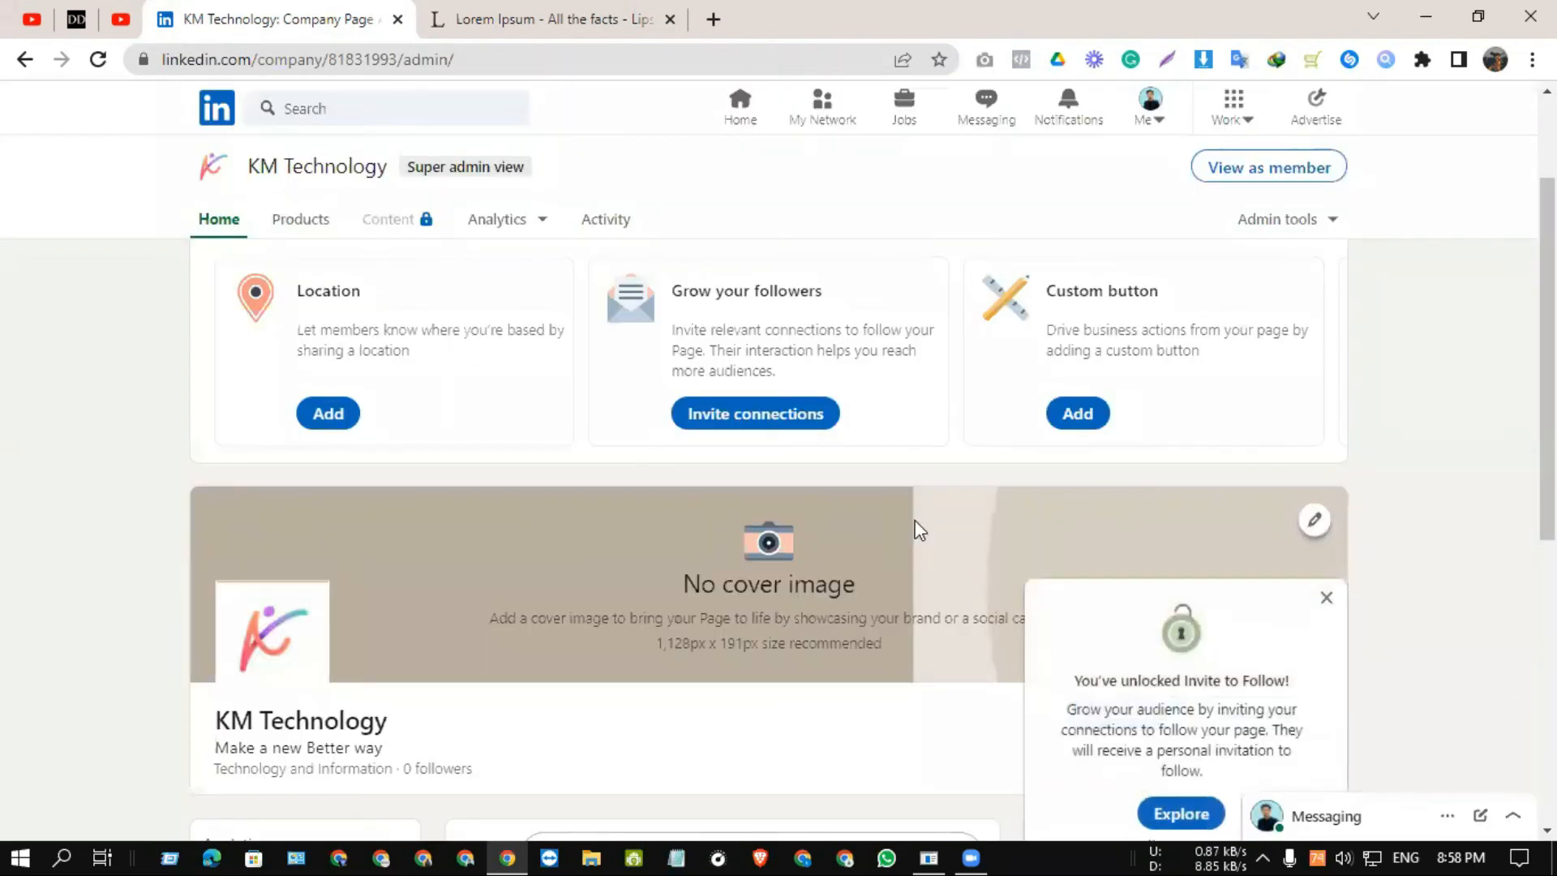
# Open the form for adding a primary location, review its address fields, and close it without adding one.
pyautogui.click(336, 570)
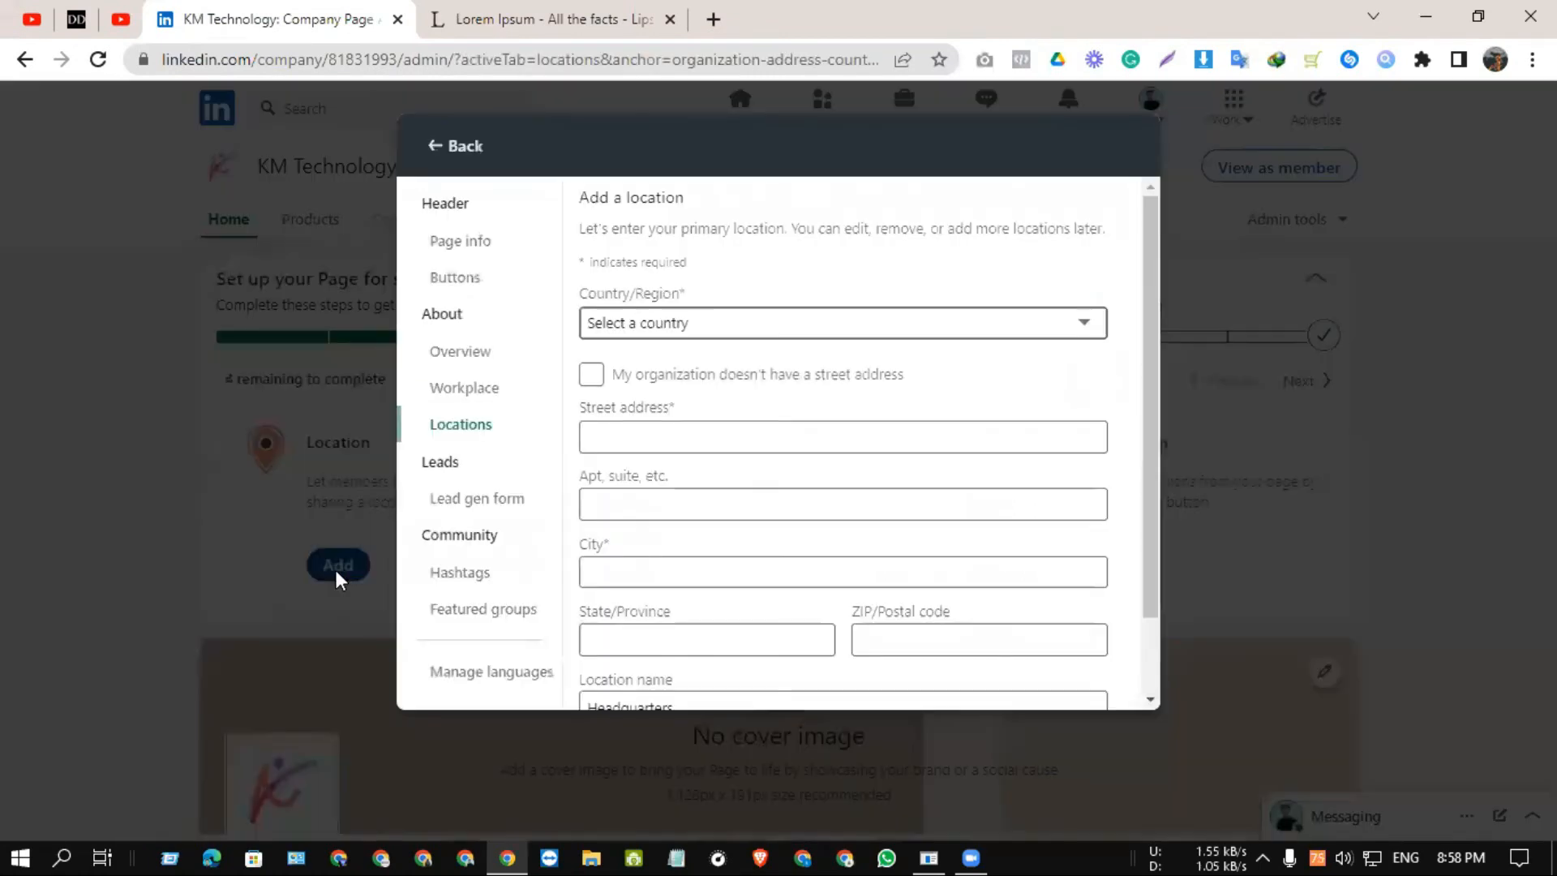
pyautogui.scroll(1, 762, 613)
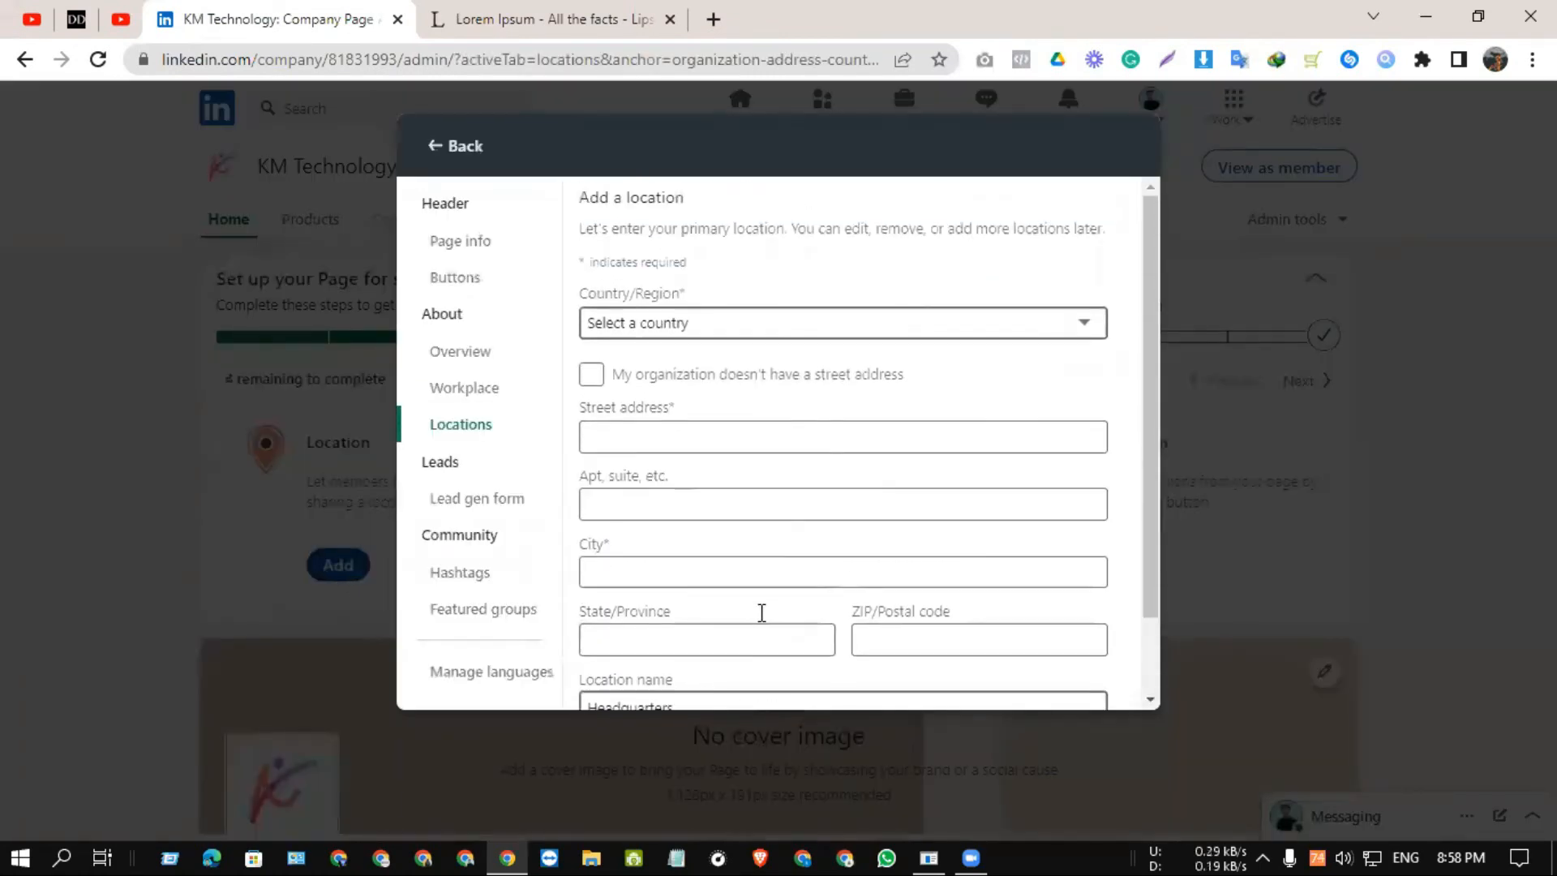
pyautogui.scroll(-1, 756, 623)
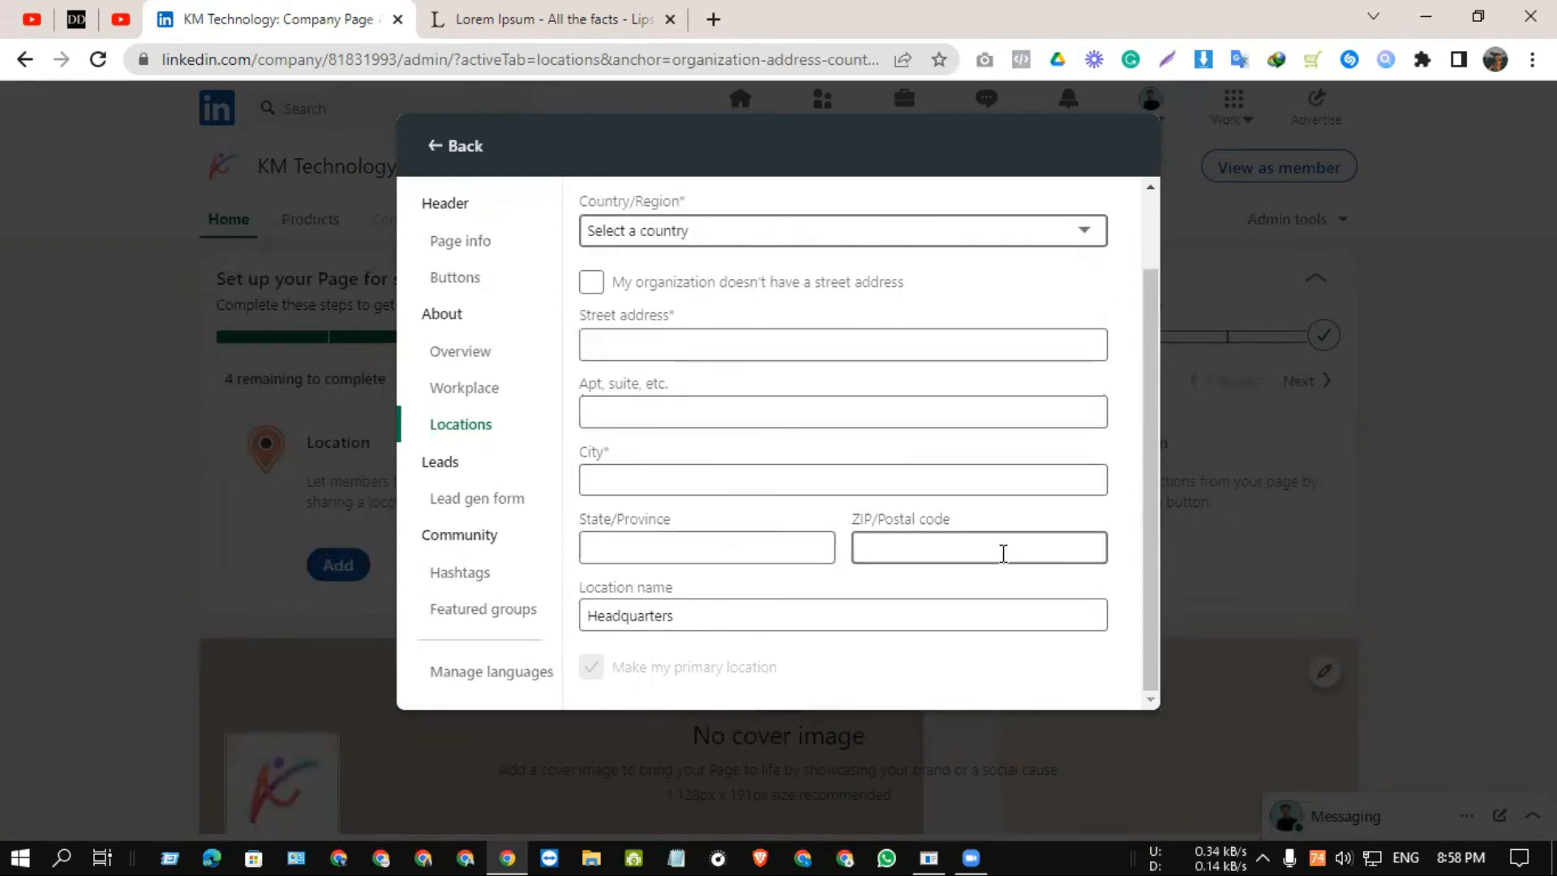
pyautogui.scroll(1, 914, 598)
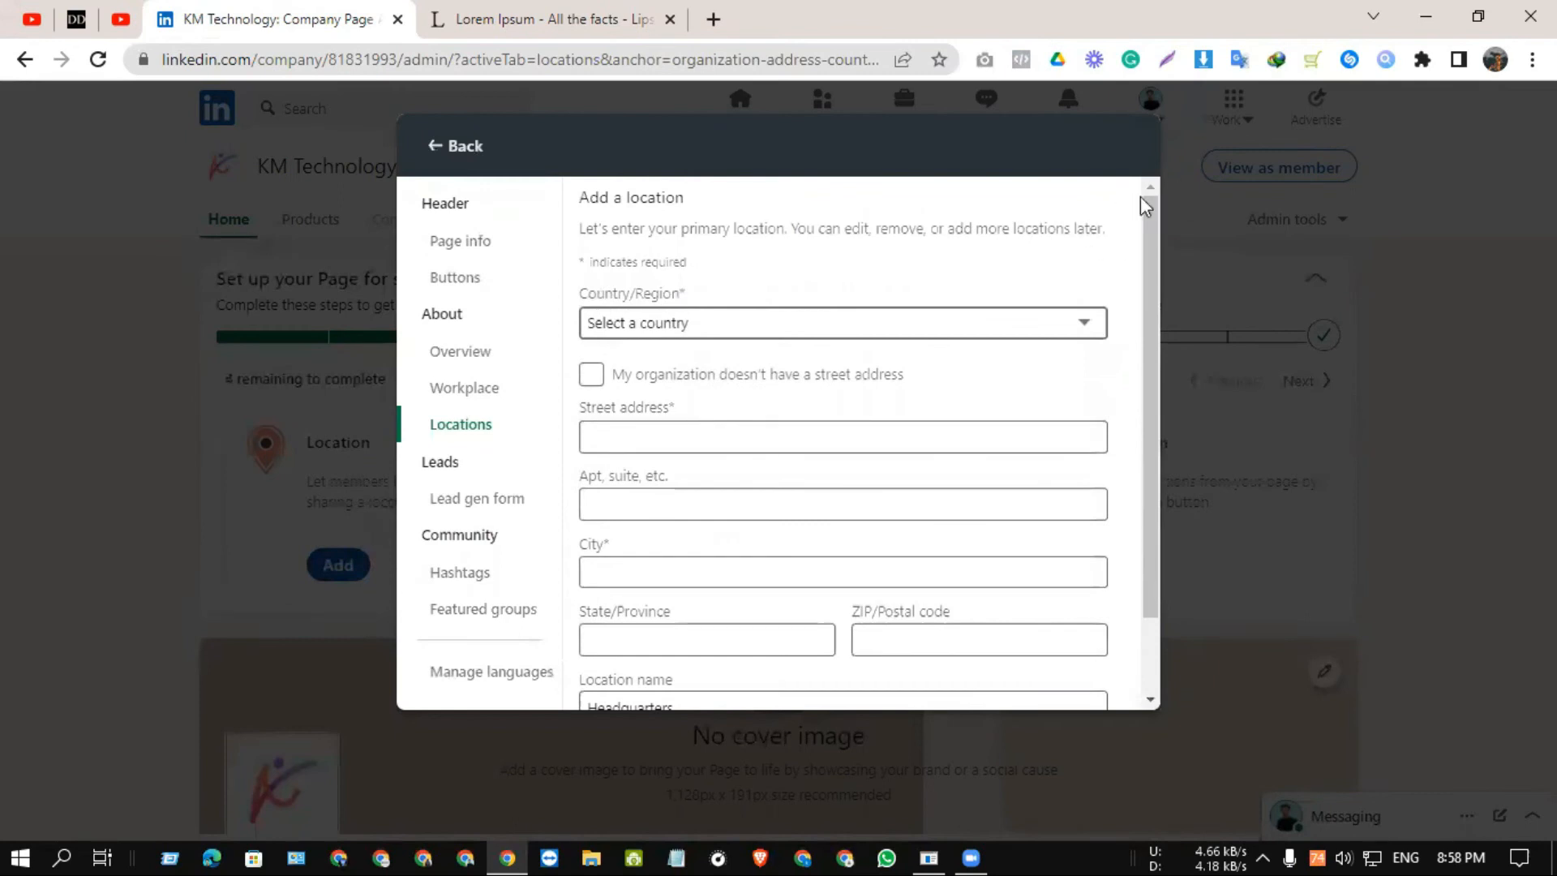
pyautogui.click(1325, 246)
# Open the page's custom button settings and examine the industry line and Visit website button in the preview.
pyautogui.scroll(-1, 1165, 490)
pyautogui.scroll(1, 1164, 489)
pyautogui.click(1077, 579)
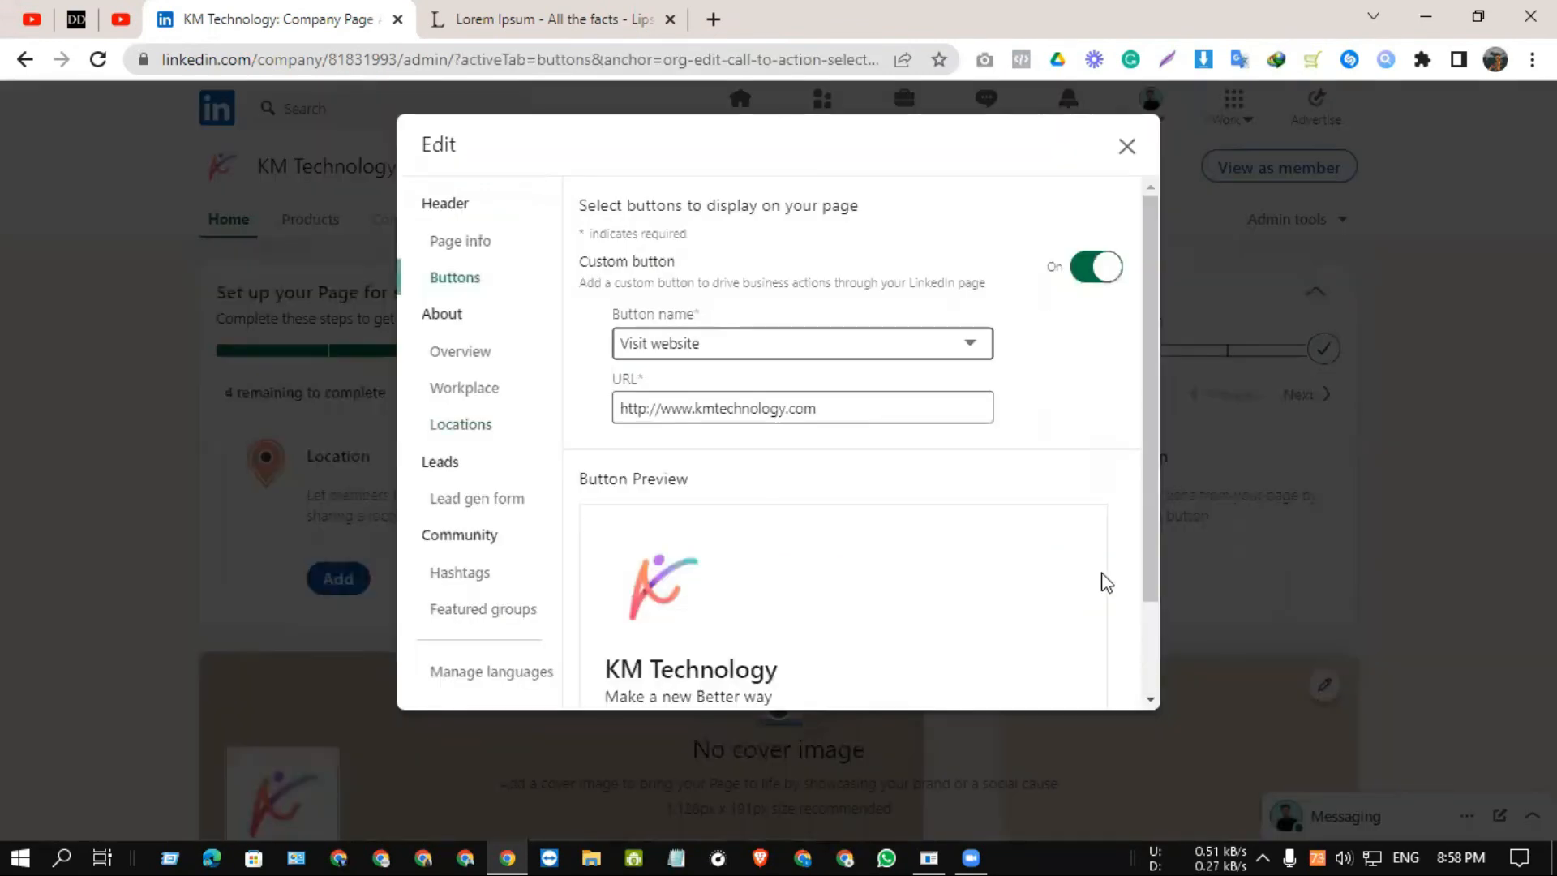
pyautogui.scroll(-2, 614, 685)
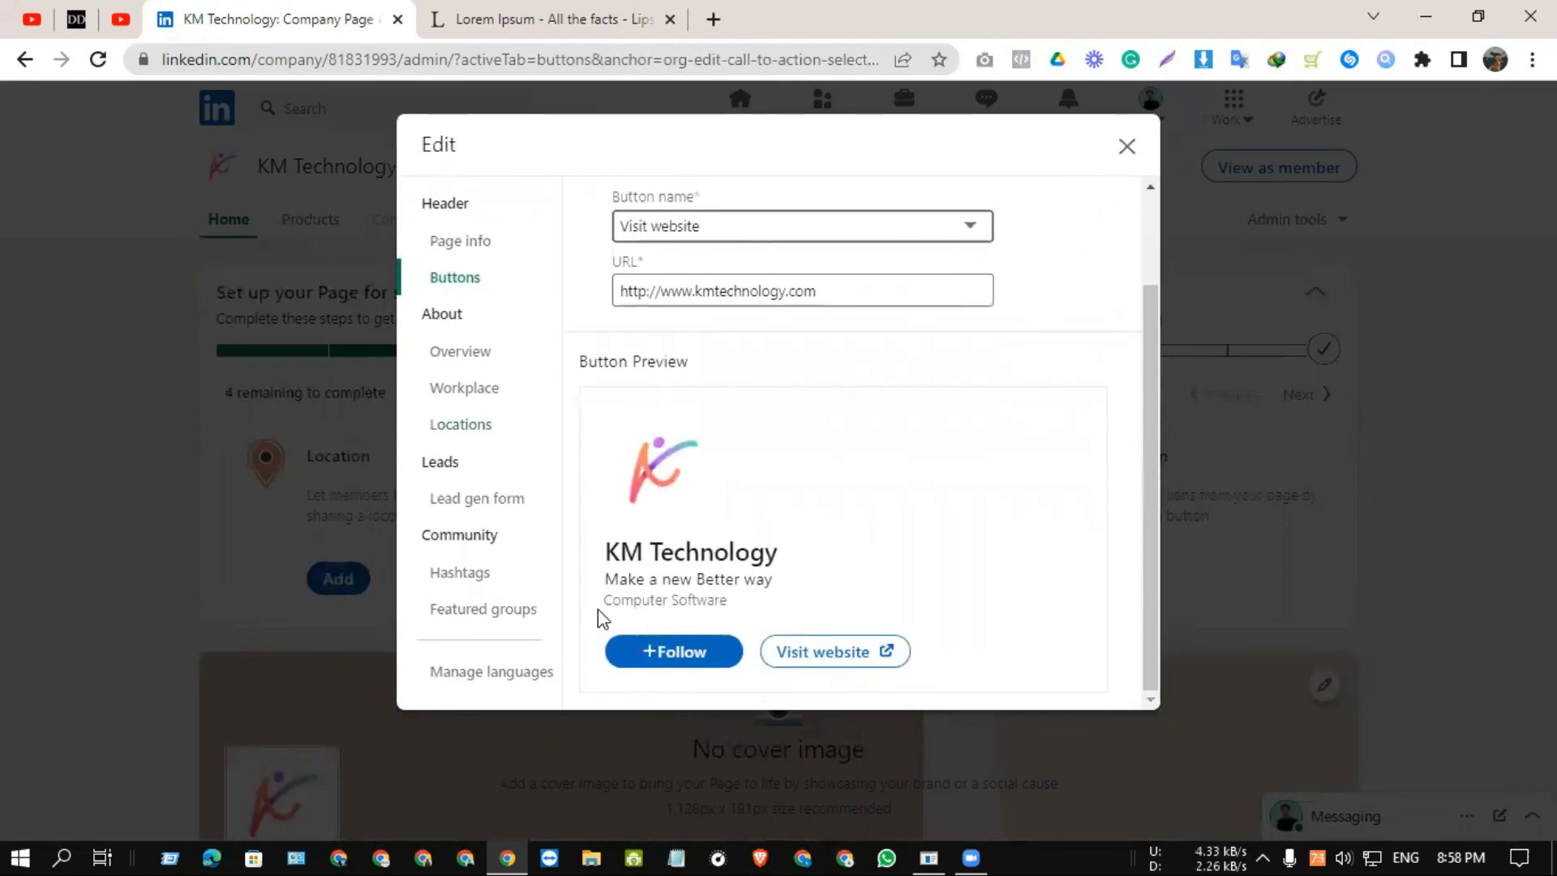
pyautogui.moveTo(738, 616); pyautogui.dragTo(597, 622)
pyautogui.click(762, 614)
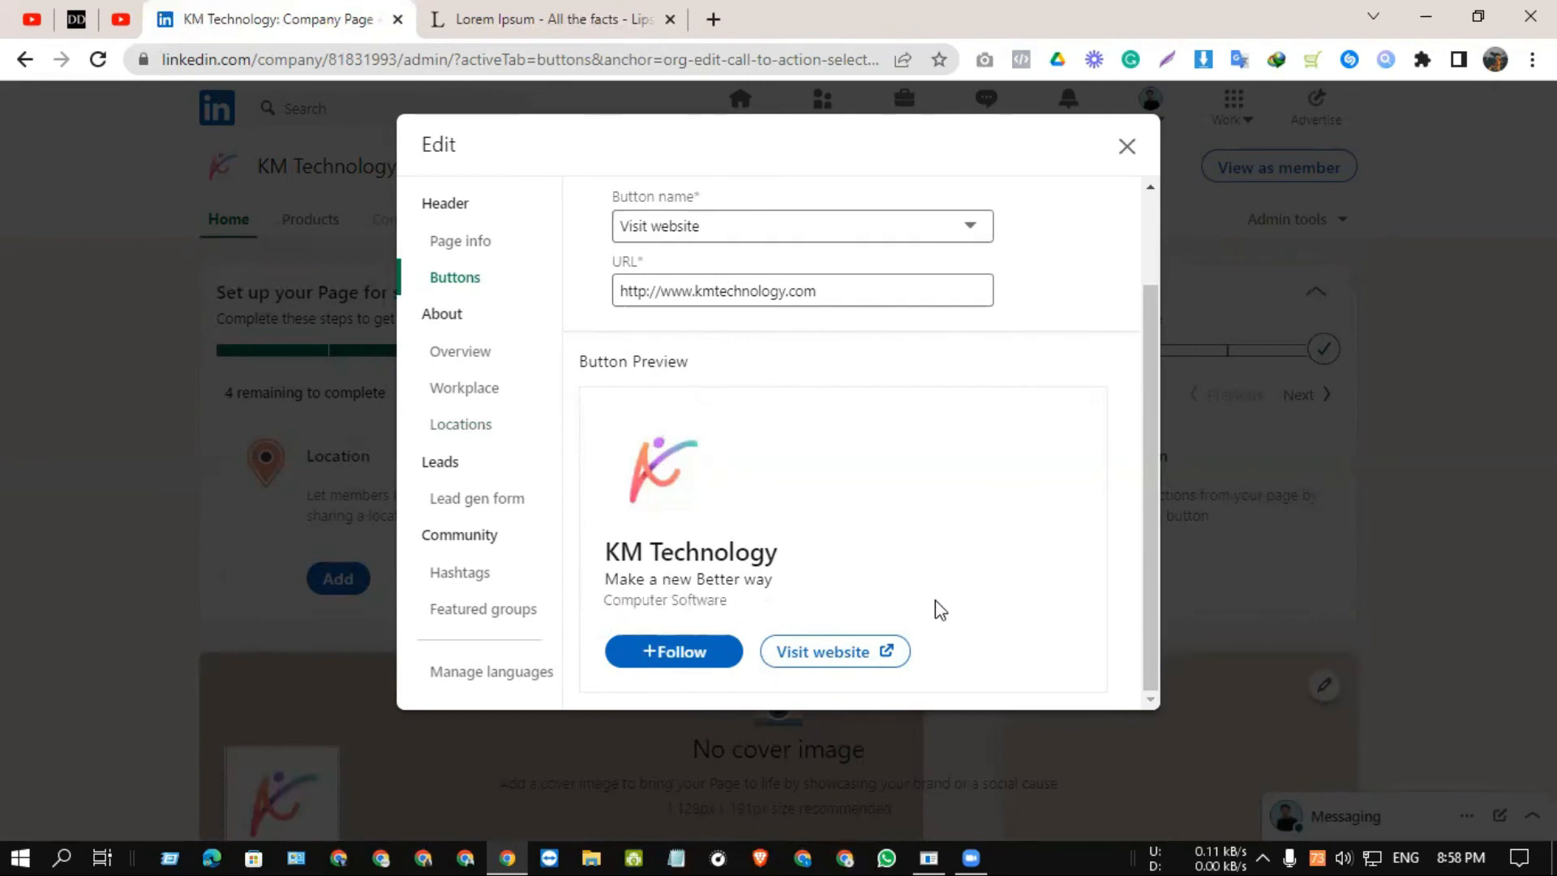
pyautogui.moveTo(763, 645); pyautogui.dragTo(910, 666)
pyautogui.click(924, 661)
# Check the available custom button names, keep Visit website, and close the page editor.
pyautogui.scroll(2, 993, 605)
pyautogui.click(636, 356)
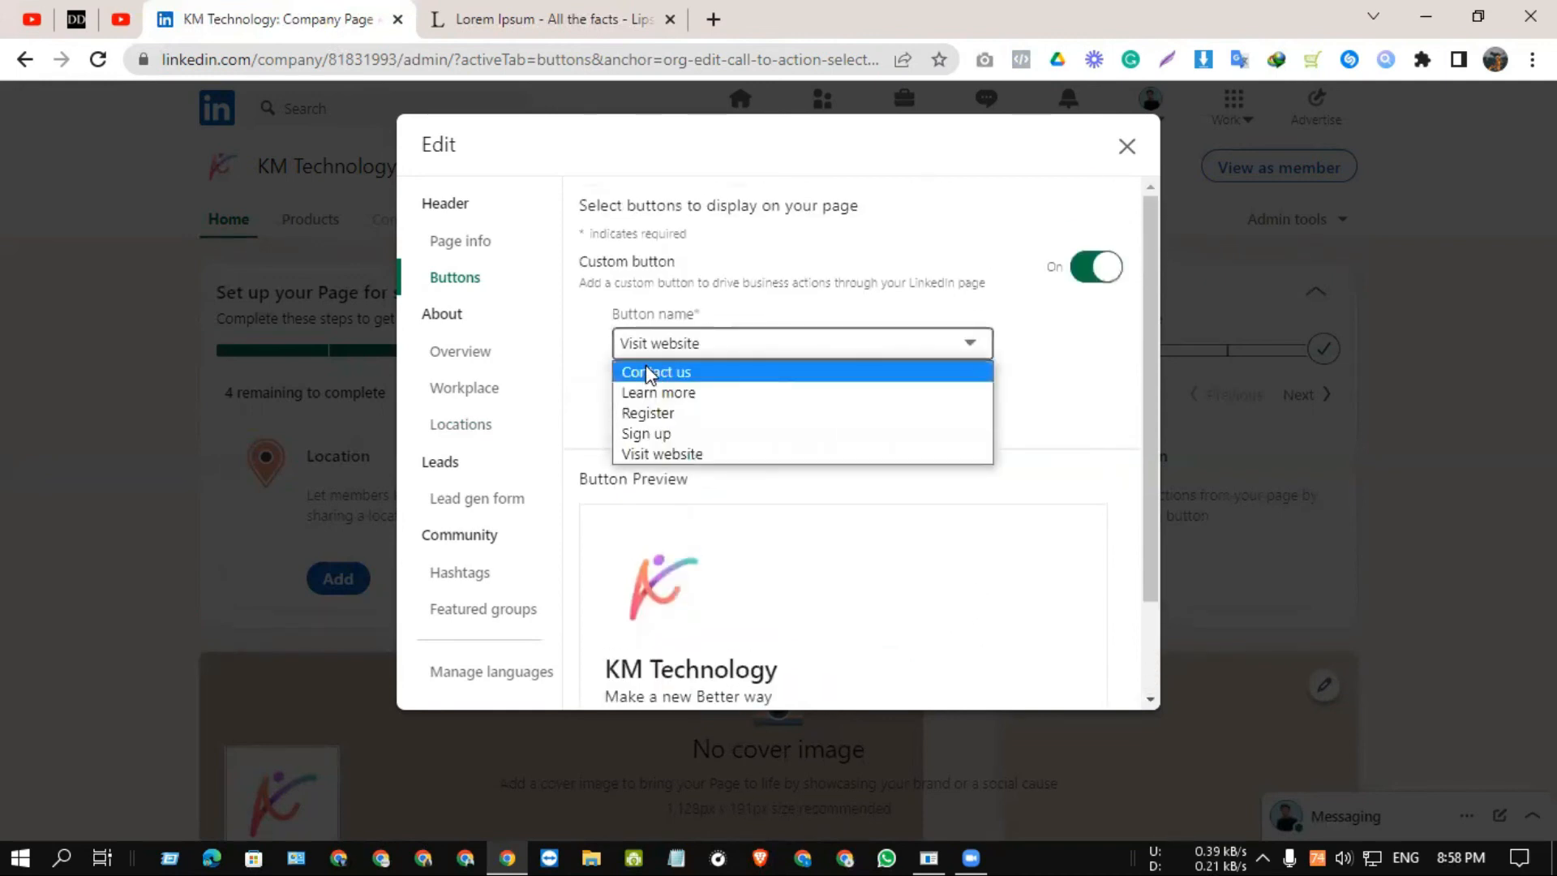
pyautogui.click(647, 454)
pyautogui.scroll(-3, 1124, 612)
pyautogui.scroll(4, 1002, 601)
pyautogui.click(1129, 149)
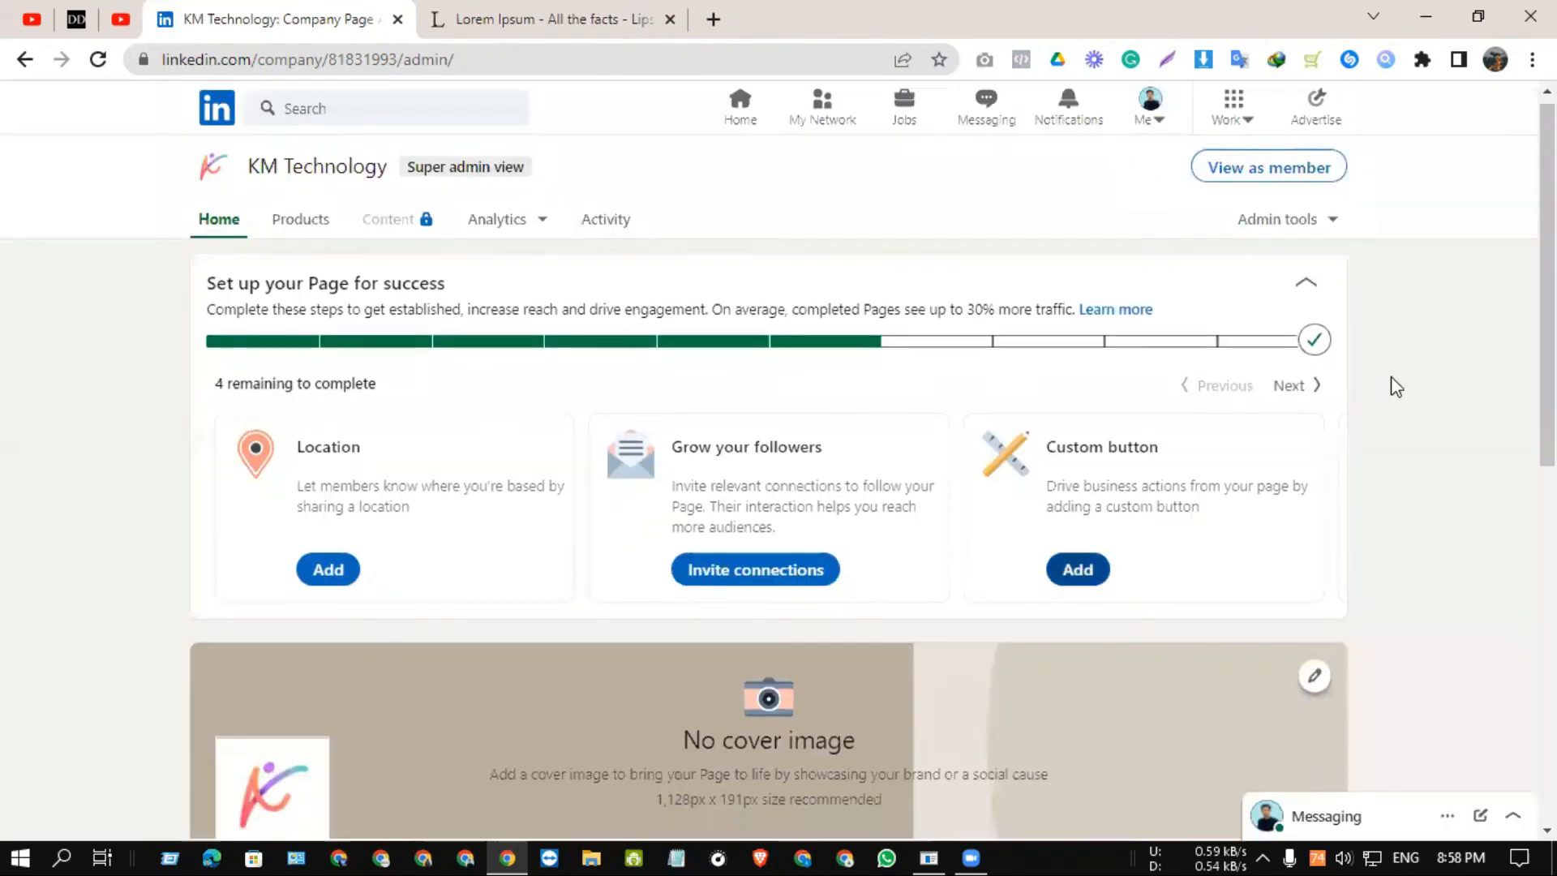
# Look over the admin home's cover image area, analytics, posting and follower sections.
pyautogui.scroll(-7, 1391, 382)
pyautogui.scroll(4, 1346, 387)
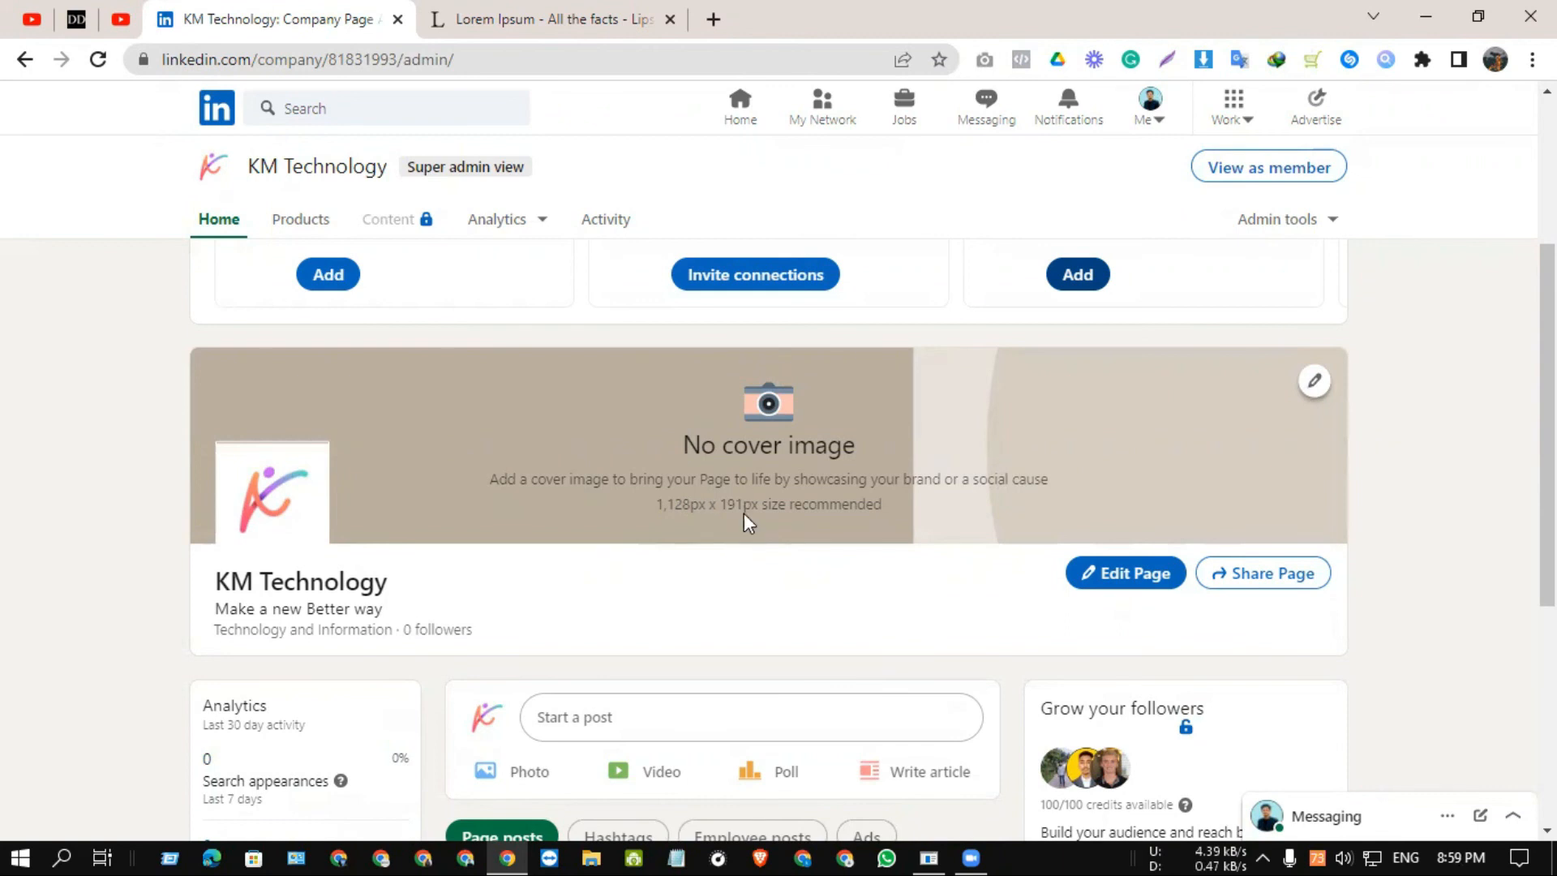
pyautogui.scroll(2, 1054, 556)
pyautogui.scroll(-2, 1058, 561)
pyautogui.scroll(-6, 1371, 495)
pyautogui.scroll(2, 779, 590)
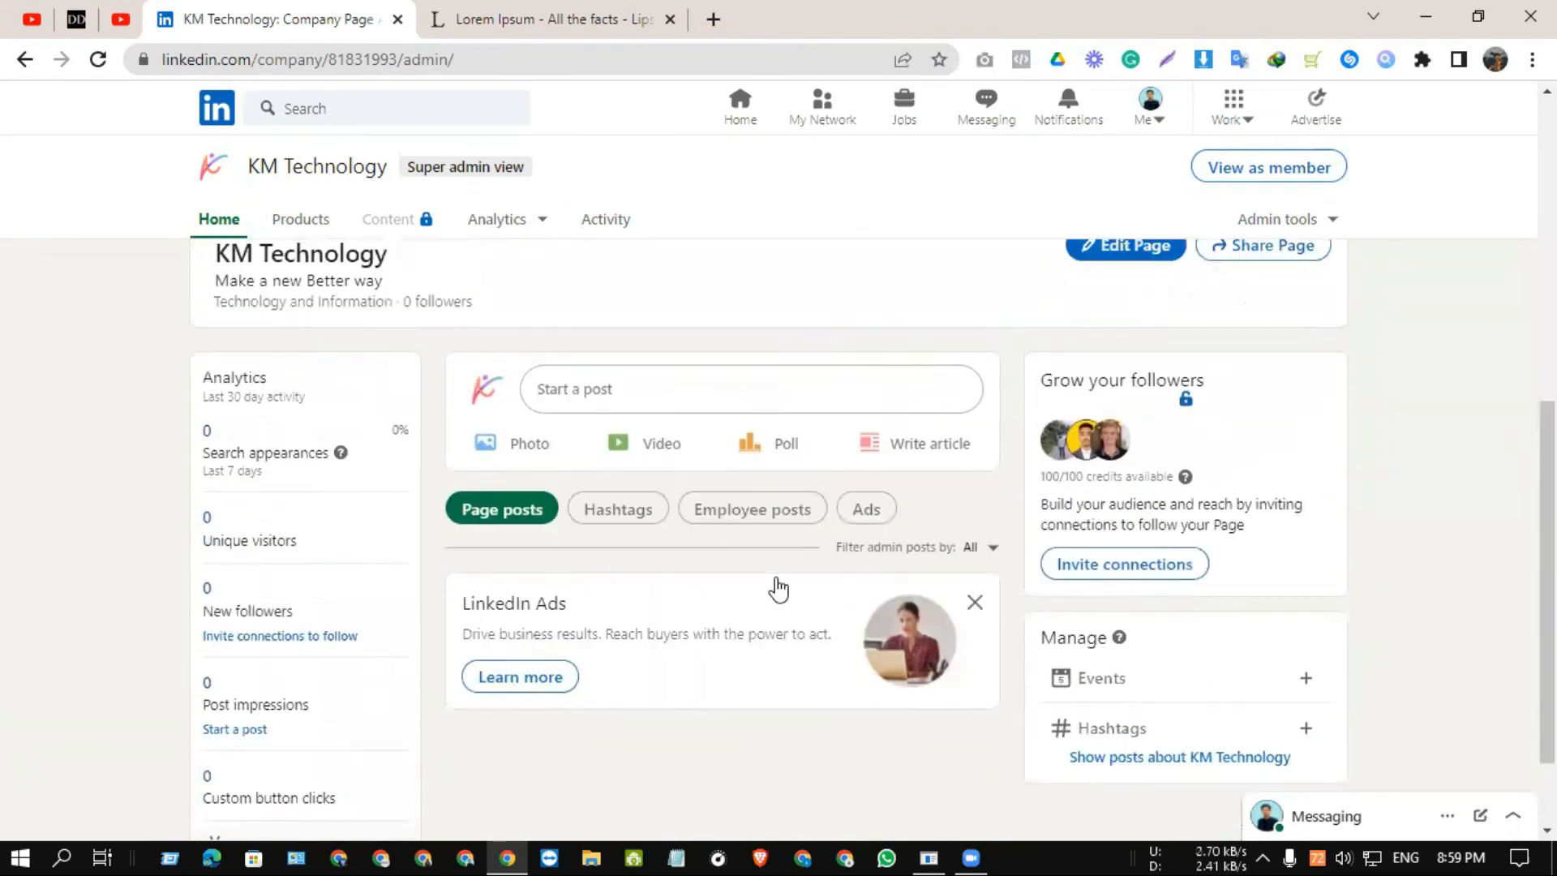
# Open the page editor on its overview details and review the description, website URL, industry and company size fields.
pyautogui.scroll(5, 1422, 557)
pyautogui.scroll(-6, 271, 452)
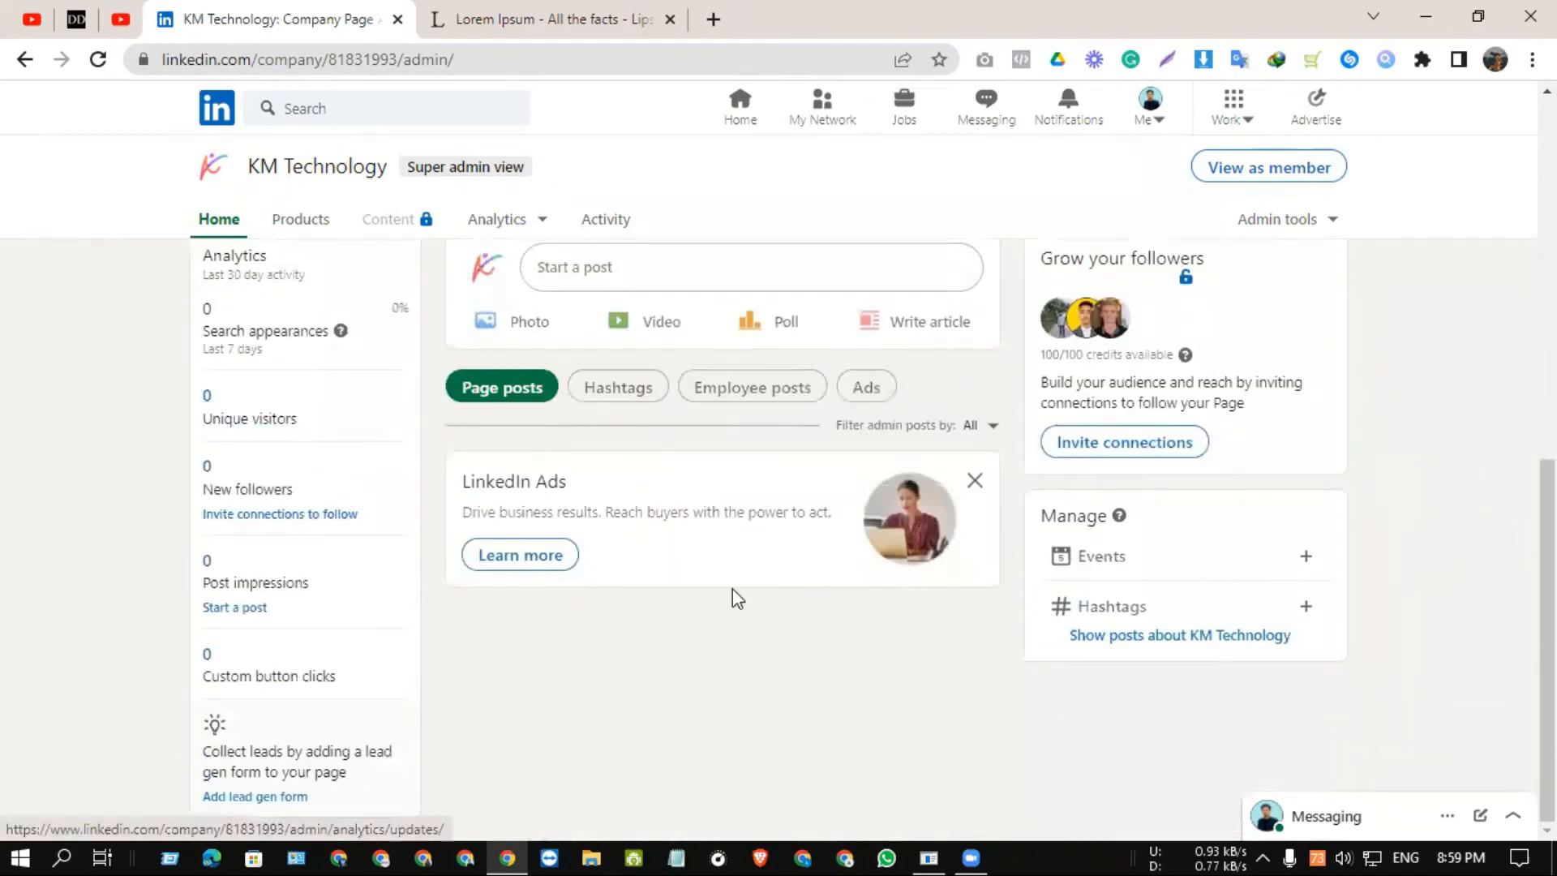
pyautogui.scroll(4, 736, 597)
pyautogui.click(1147, 429)
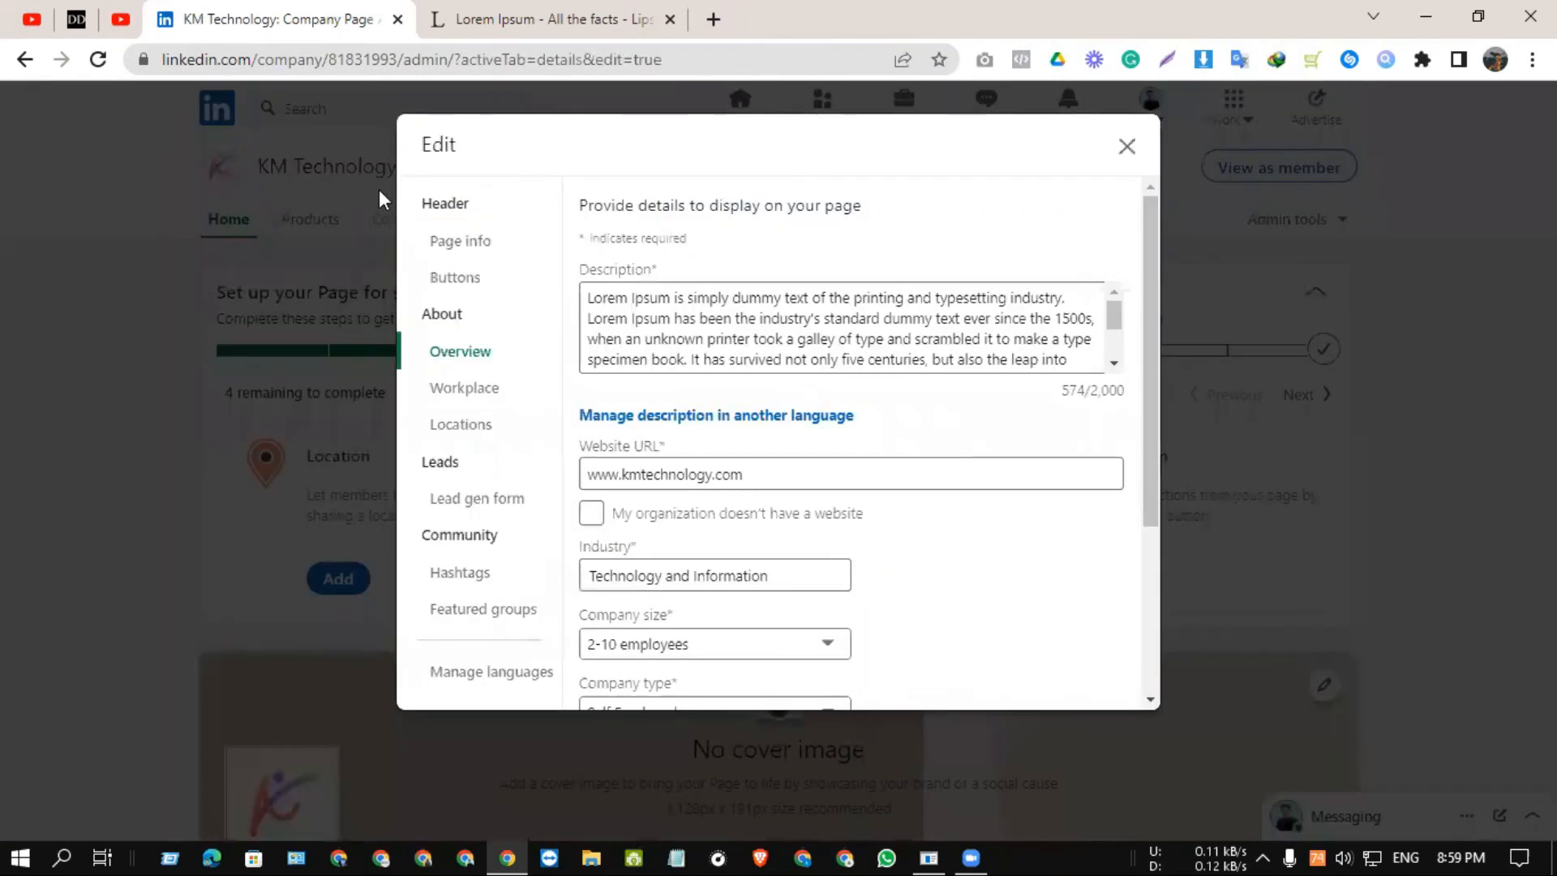
pyautogui.scroll(-3, 695, 451)
# Check the page's workplace module and hashtag settings, and close the page editor without changing anything.
pyautogui.click(495, 402)
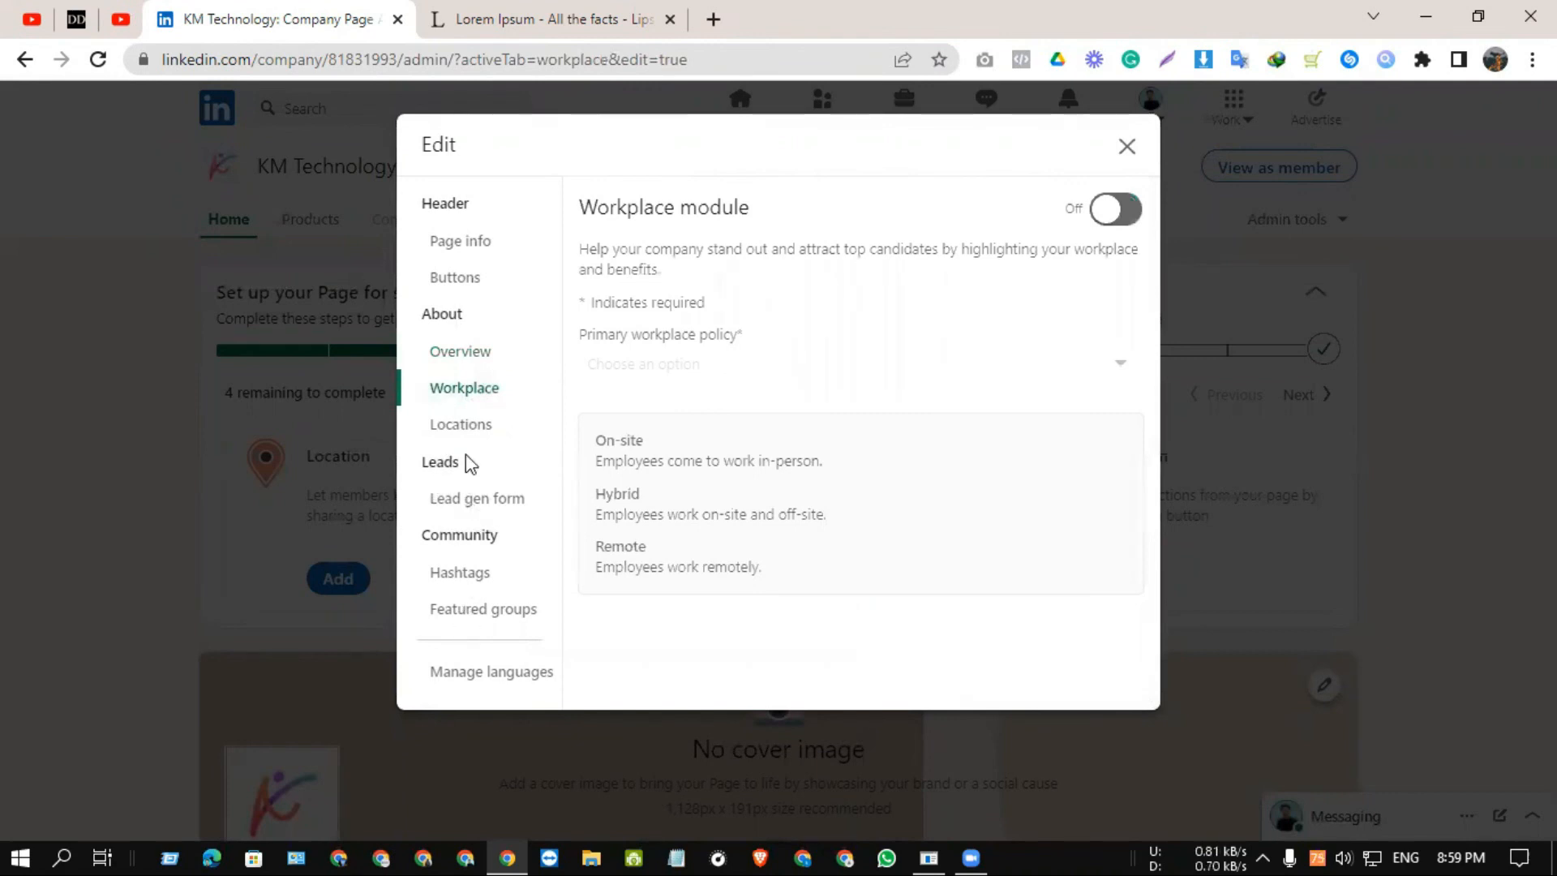
pyautogui.click(461, 575)
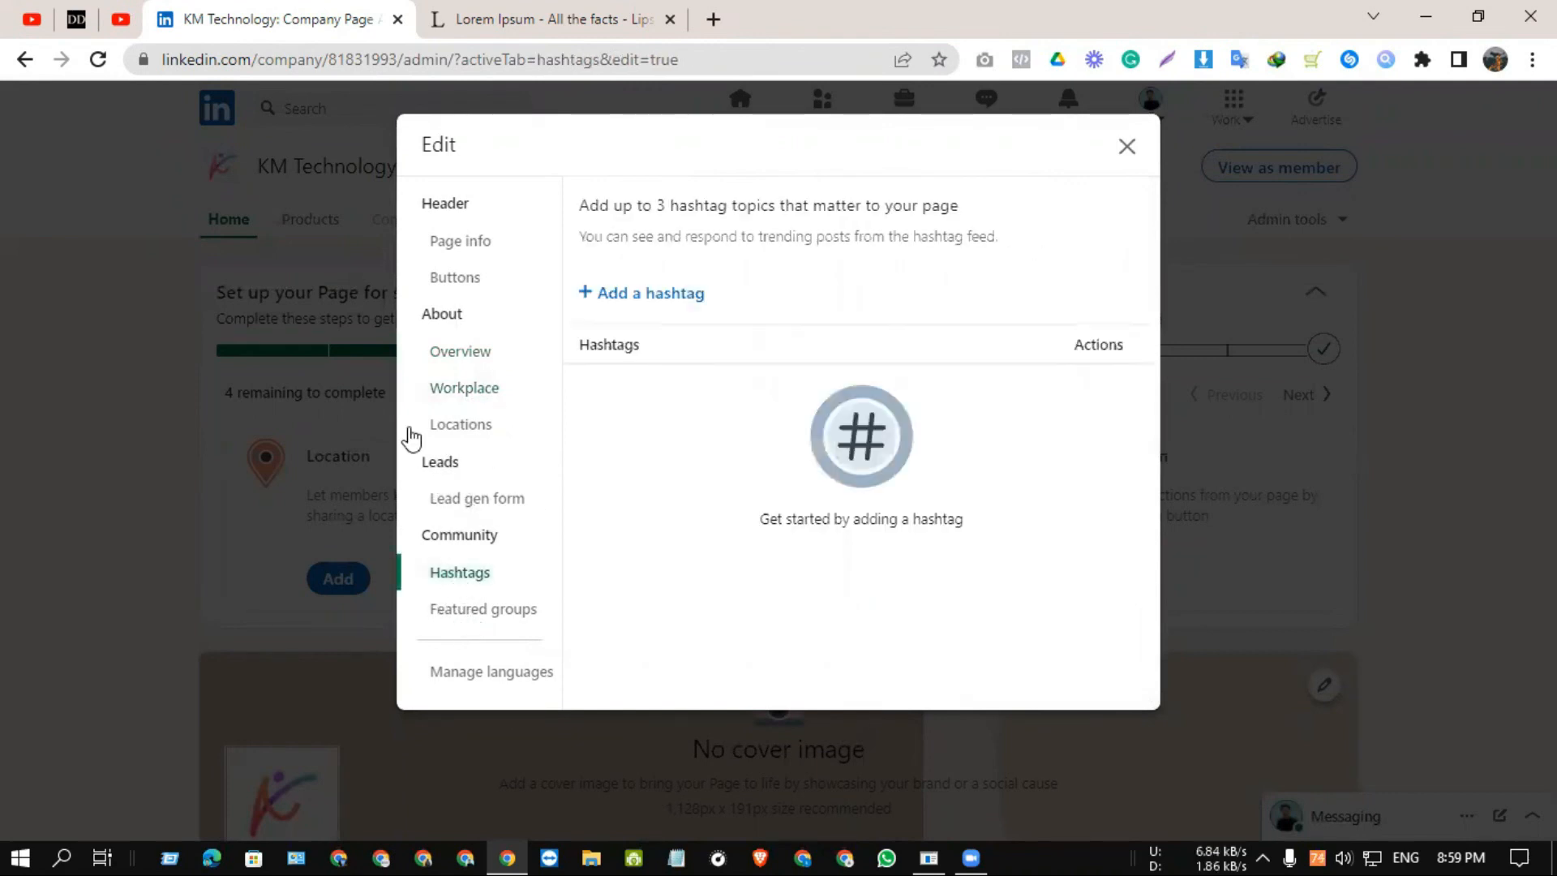
pyautogui.click(1126, 147)
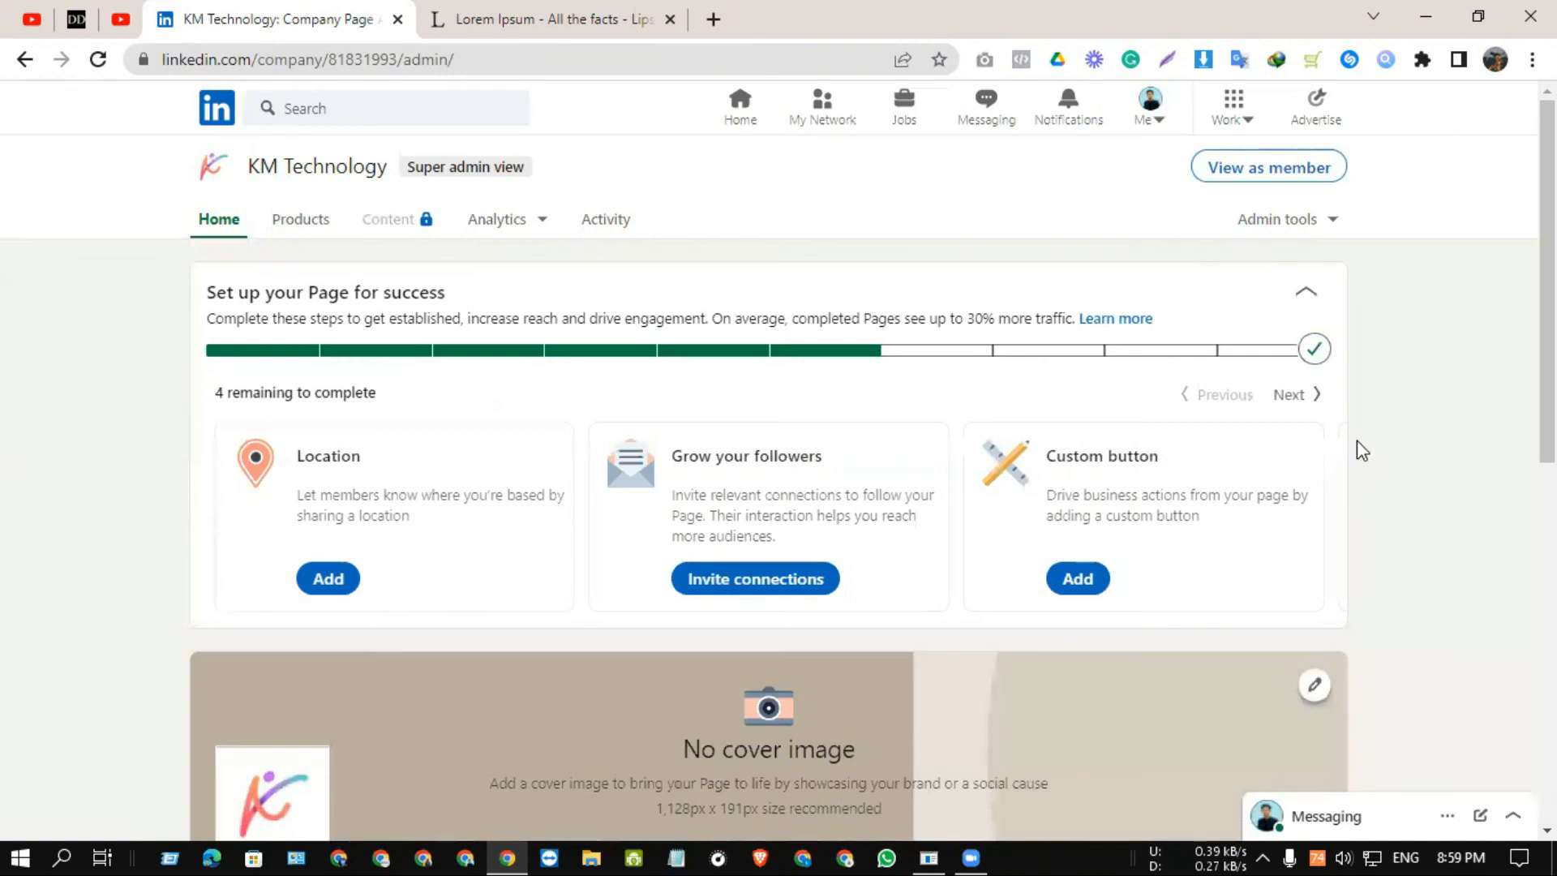
pyautogui.scroll(-5, 1359, 438)
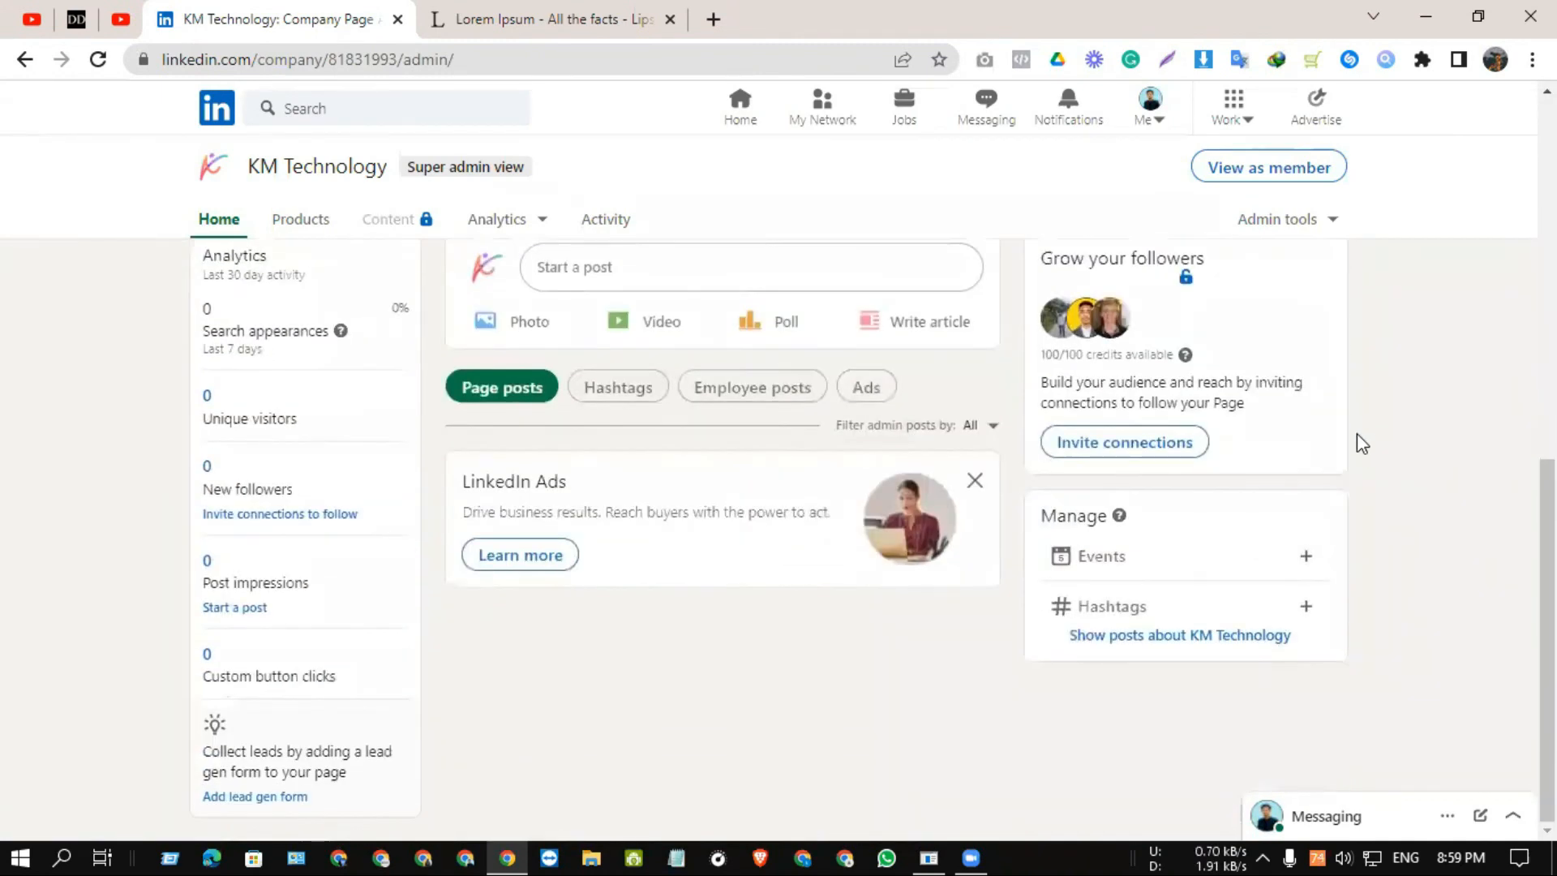
pyautogui.scroll(5, 1358, 442)
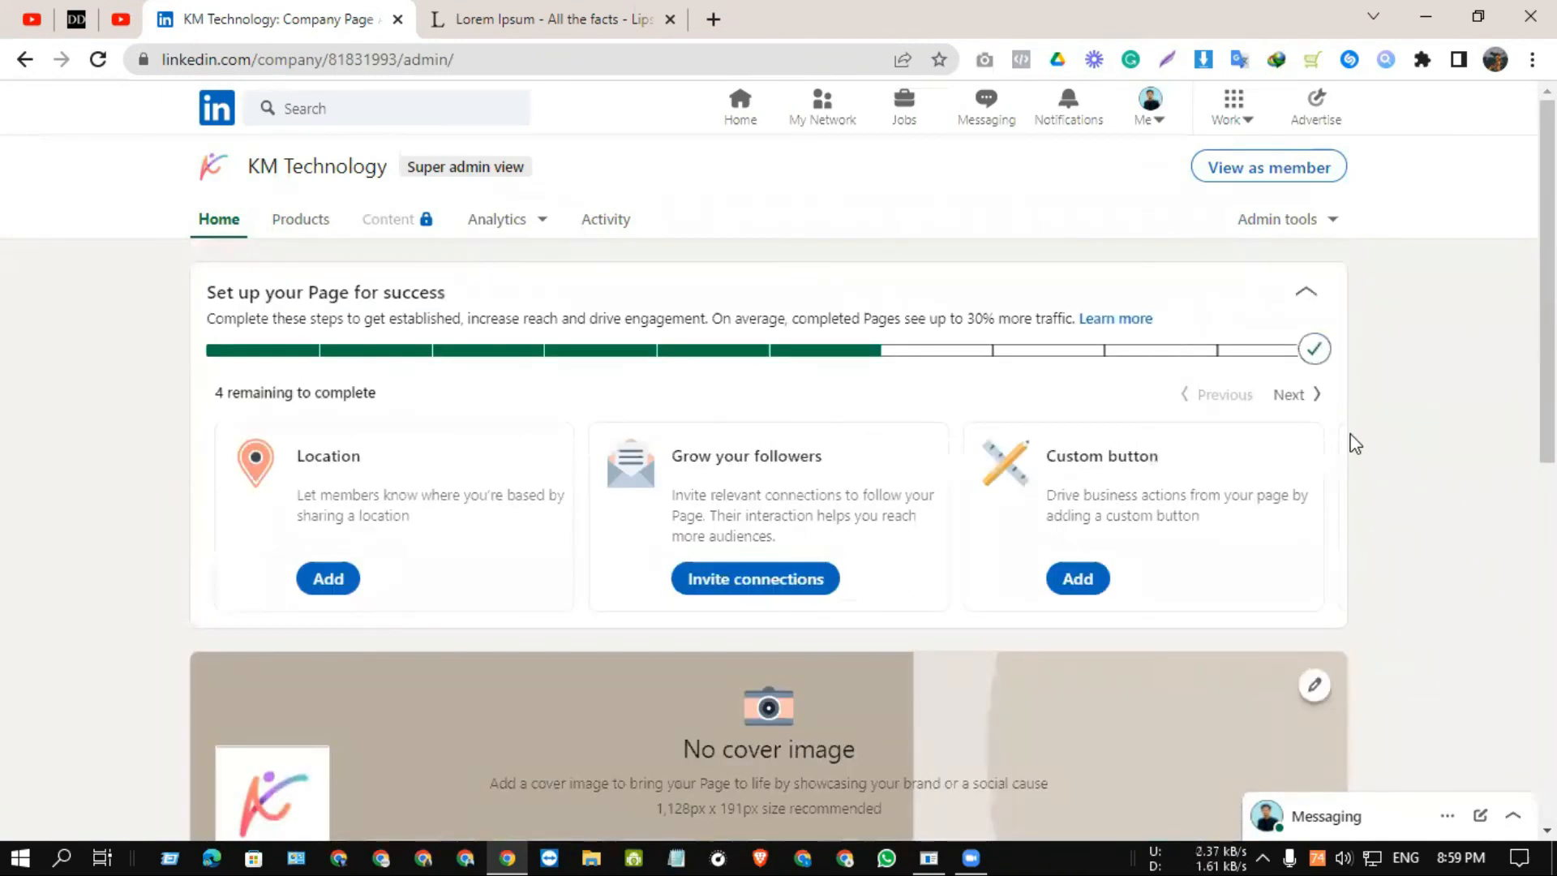